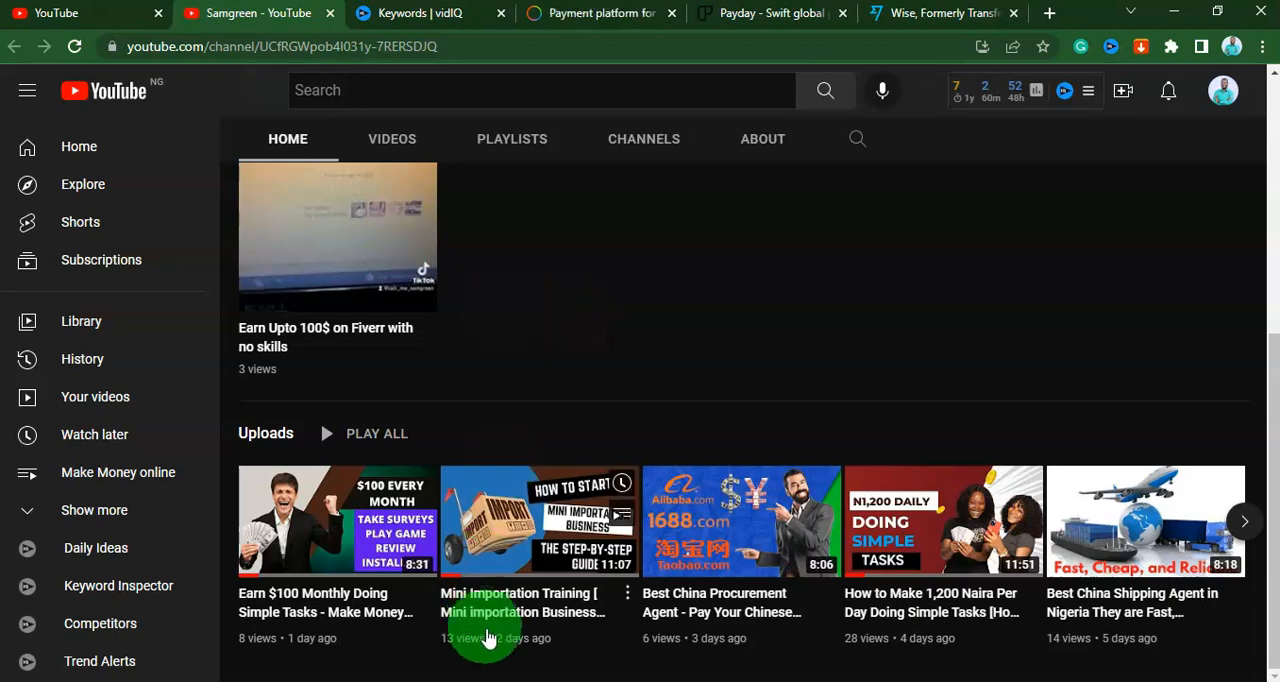
Switch to Ads Manager and create a new campaign with the Leads objective, named "Free Ecommerce training".
{"action": "left_click", "coordinate": [710, 681]}
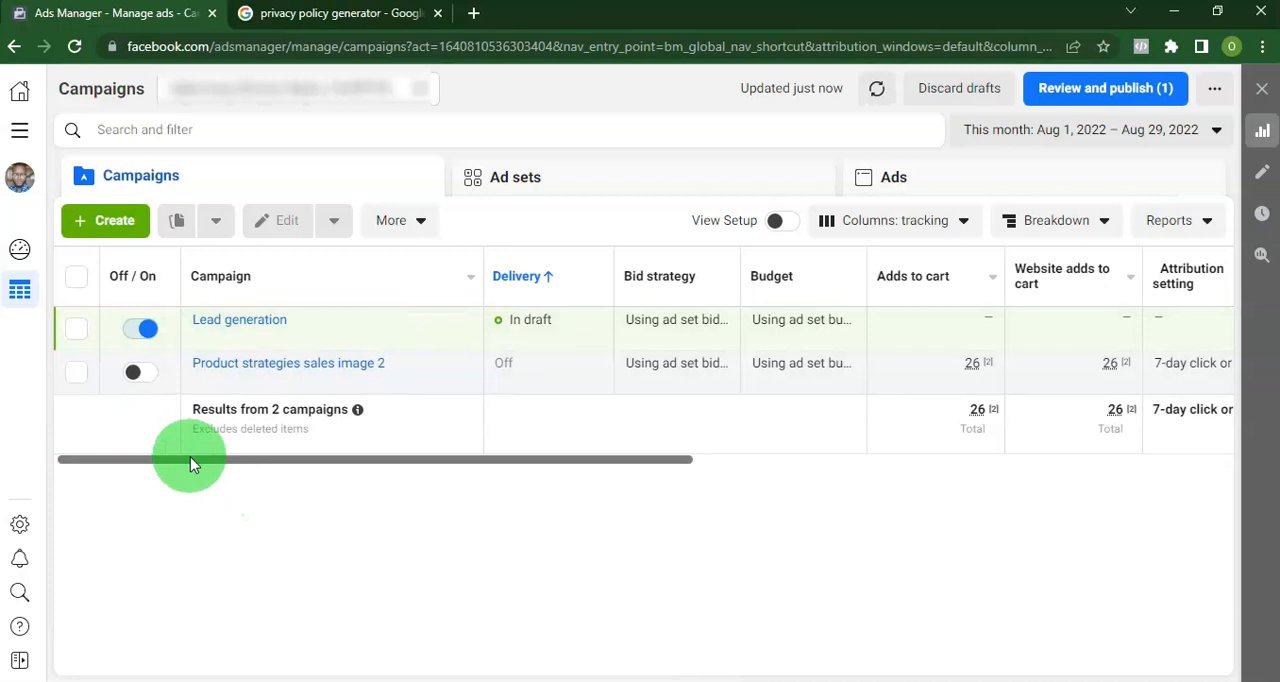
{"action": "left_click", "coordinate": [112, 222]}
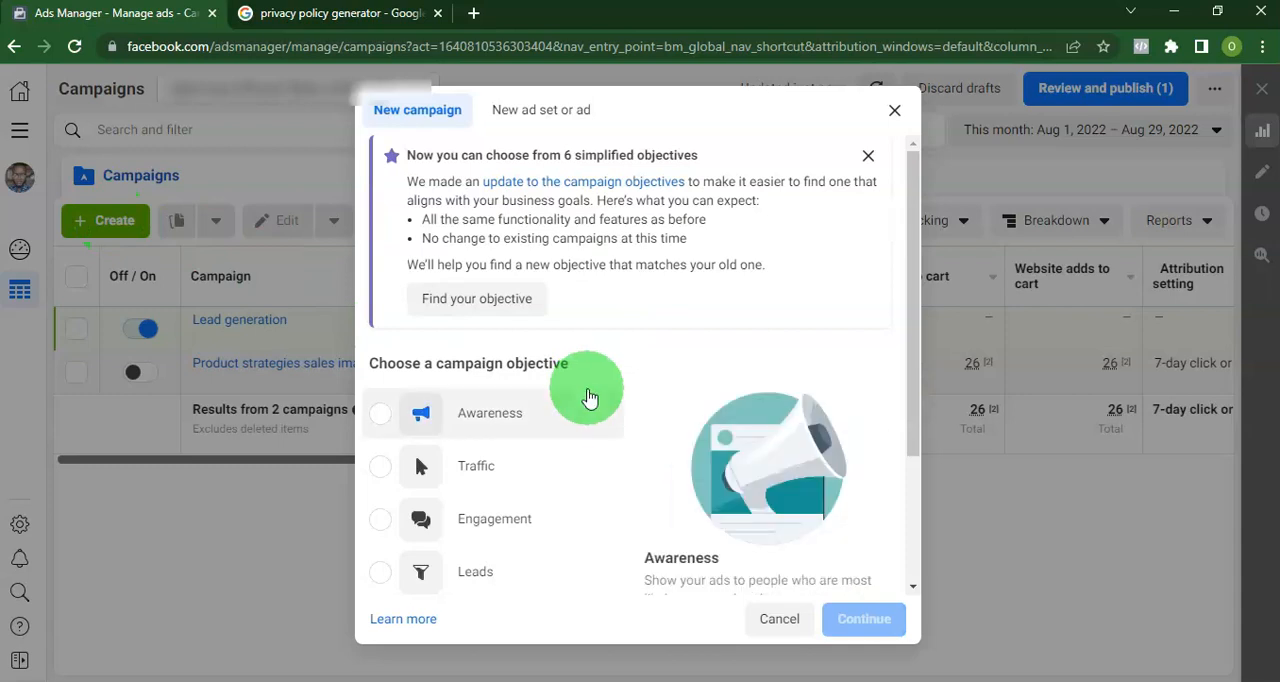
{"action": "scroll", "coordinate": [530, 470], "scroll_direction": "down", "scroll_amount": 2}
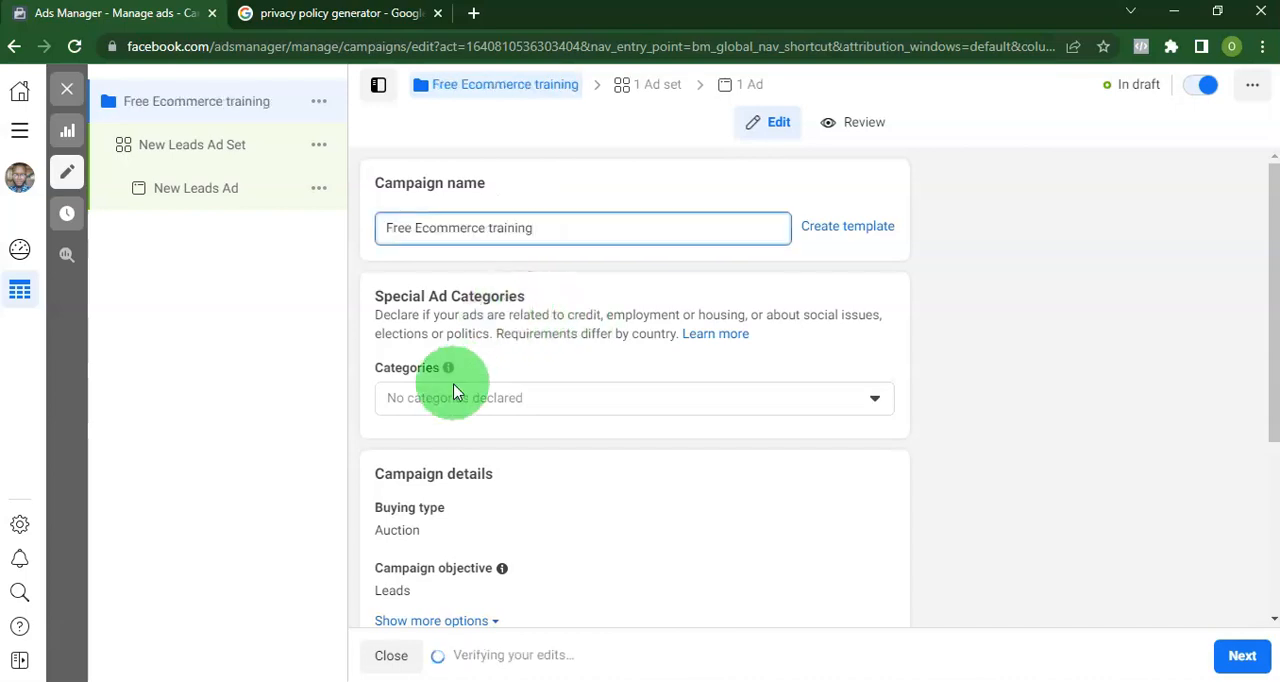
Review the campaign settings, leave A/B testing and Advantage Campaign Budget off, and continue to the ad set.
{"action": "scroll", "coordinate": [457, 391], "scroll_direction": "down", "scroll_amount": 2}
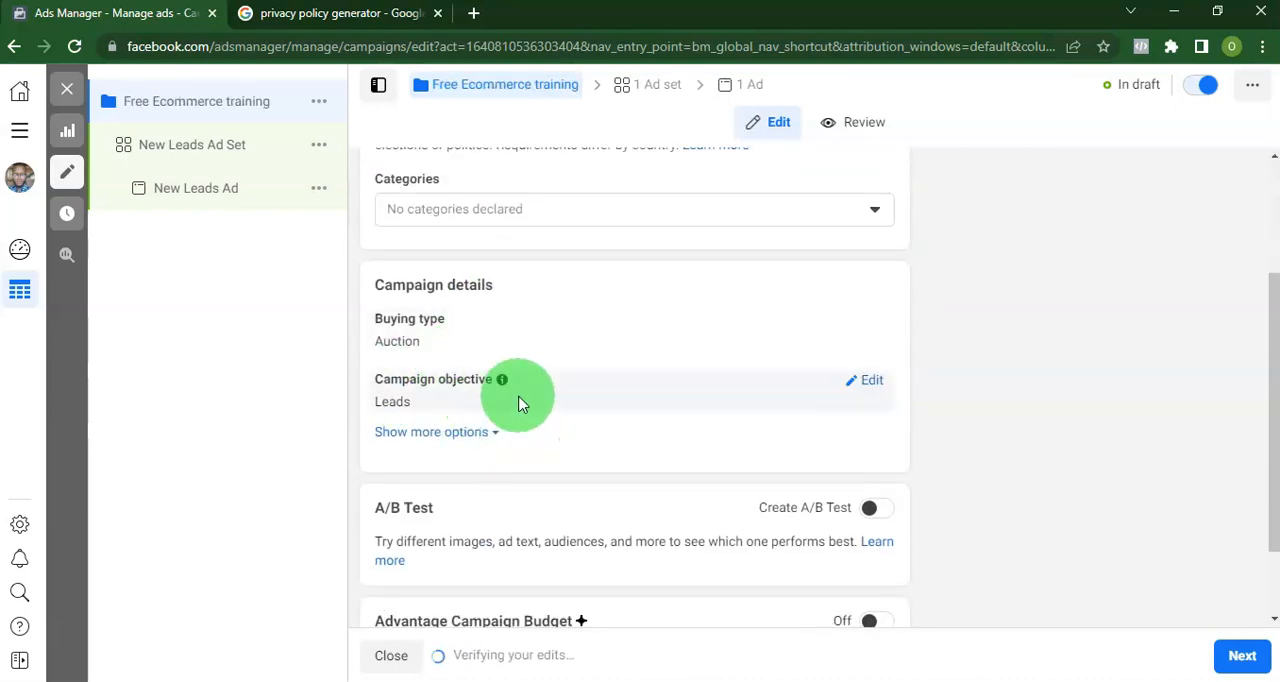
{"action": "scroll", "coordinate": [555, 395], "scroll_direction": "down", "scroll_amount": 1}
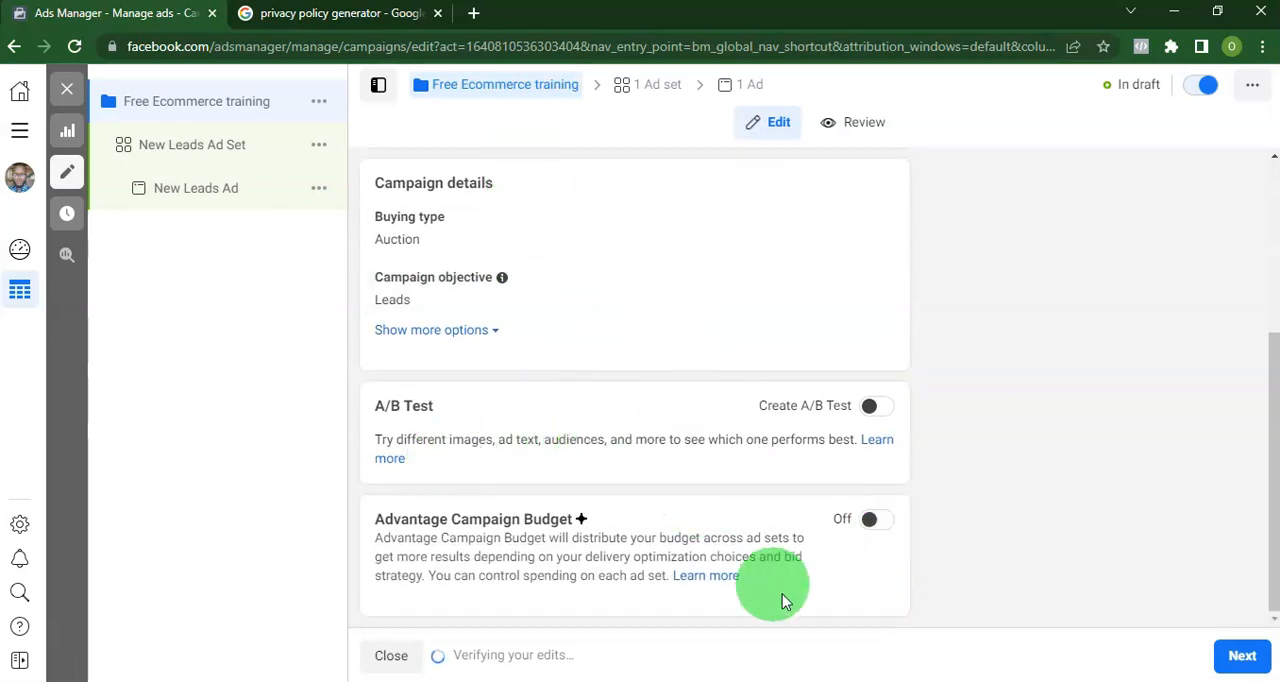
{"action": "left_click", "coordinate": [1236, 655]}
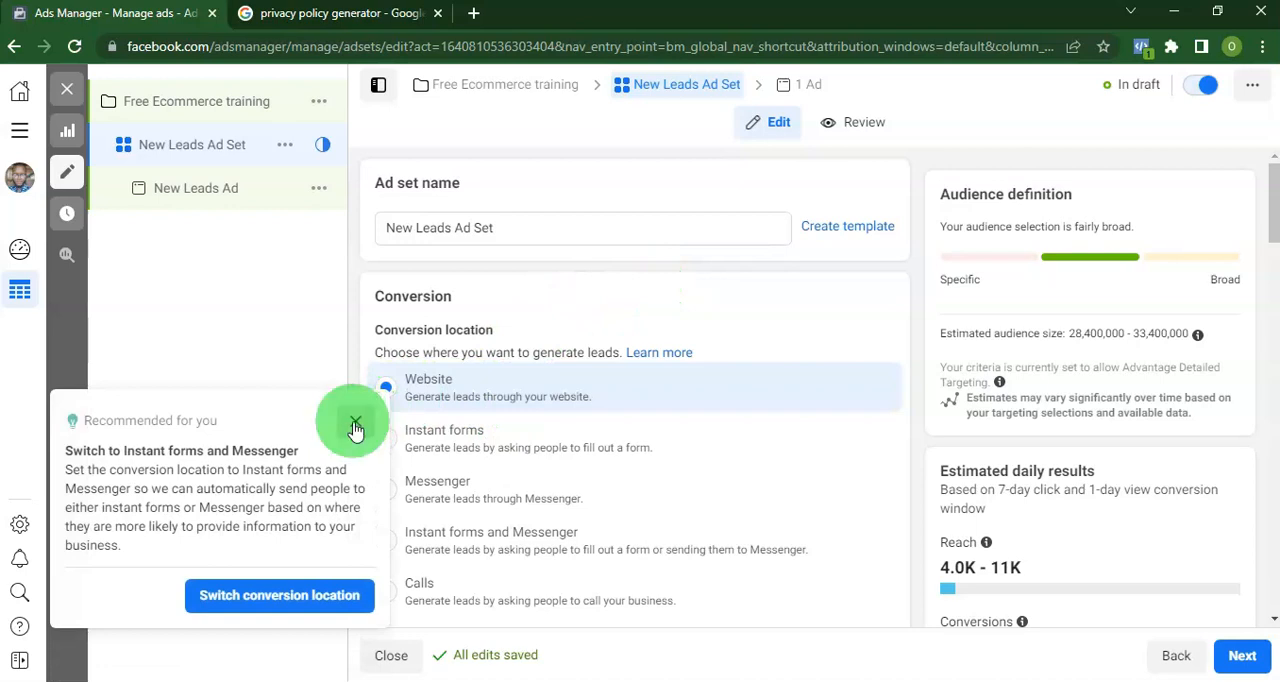
Set the ad set's conversion location to Instant forms and its Facebook Page to SamGreen, dismissing the recommendation and terms notices.
{"action": "left_click", "coordinate": [355, 424]}
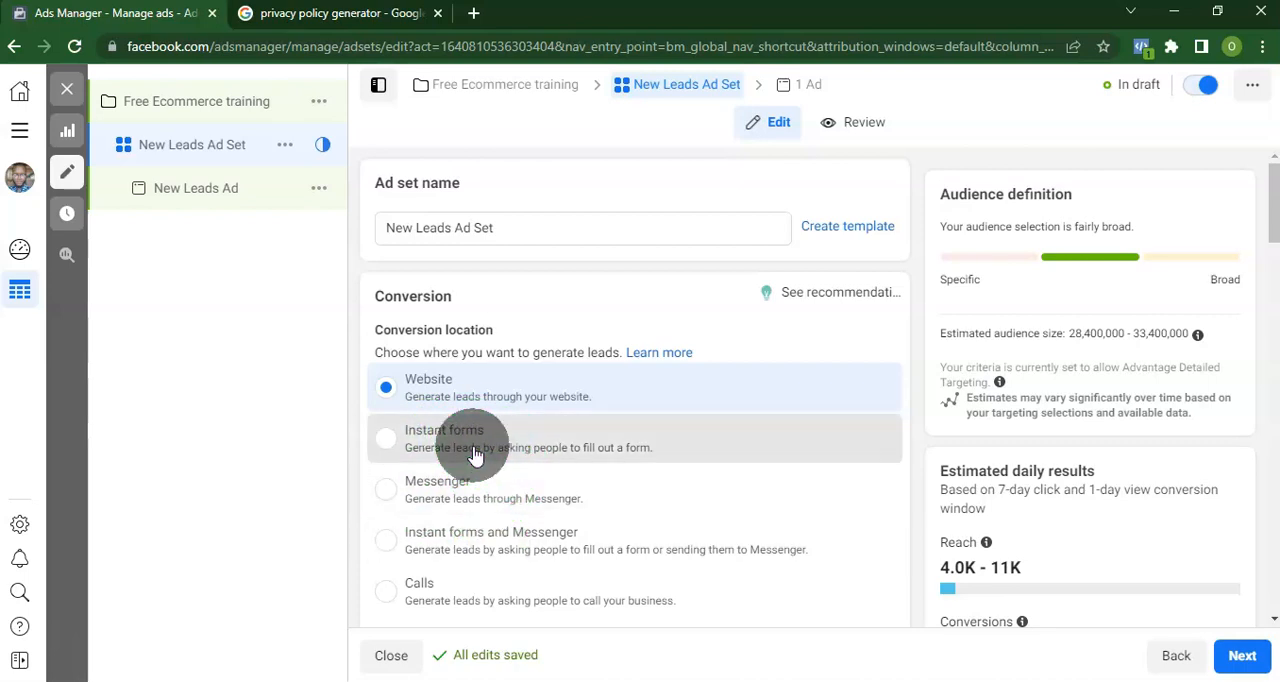
{"action": "left_click", "coordinate": [558, 428]}
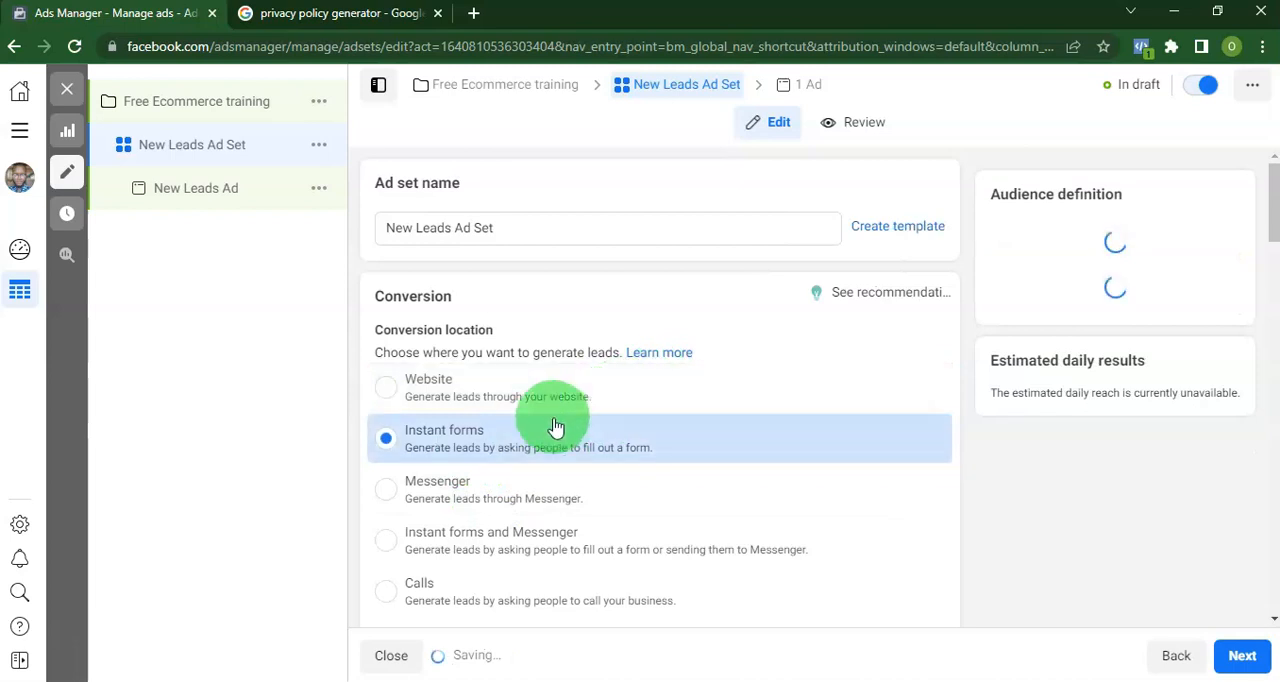
{"action": "scroll", "coordinate": [585, 415], "scroll_direction": "down", "scroll_amount": 3}
{"action": "scroll", "coordinate": [600, 413], "scroll_direction": "down", "scroll_amount": 1}
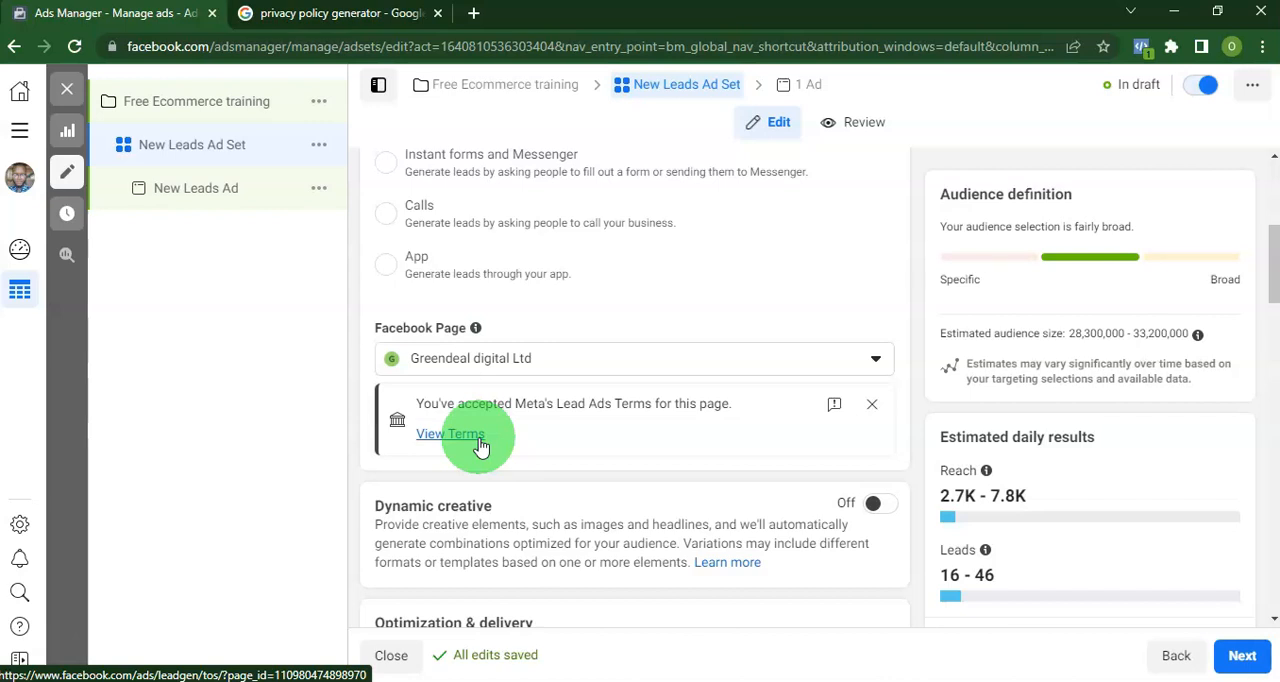
{"action": "left_click", "coordinate": [591, 366]}
{"action": "scroll", "coordinate": [650, 518], "scroll_direction": "down", "scroll_amount": 2}
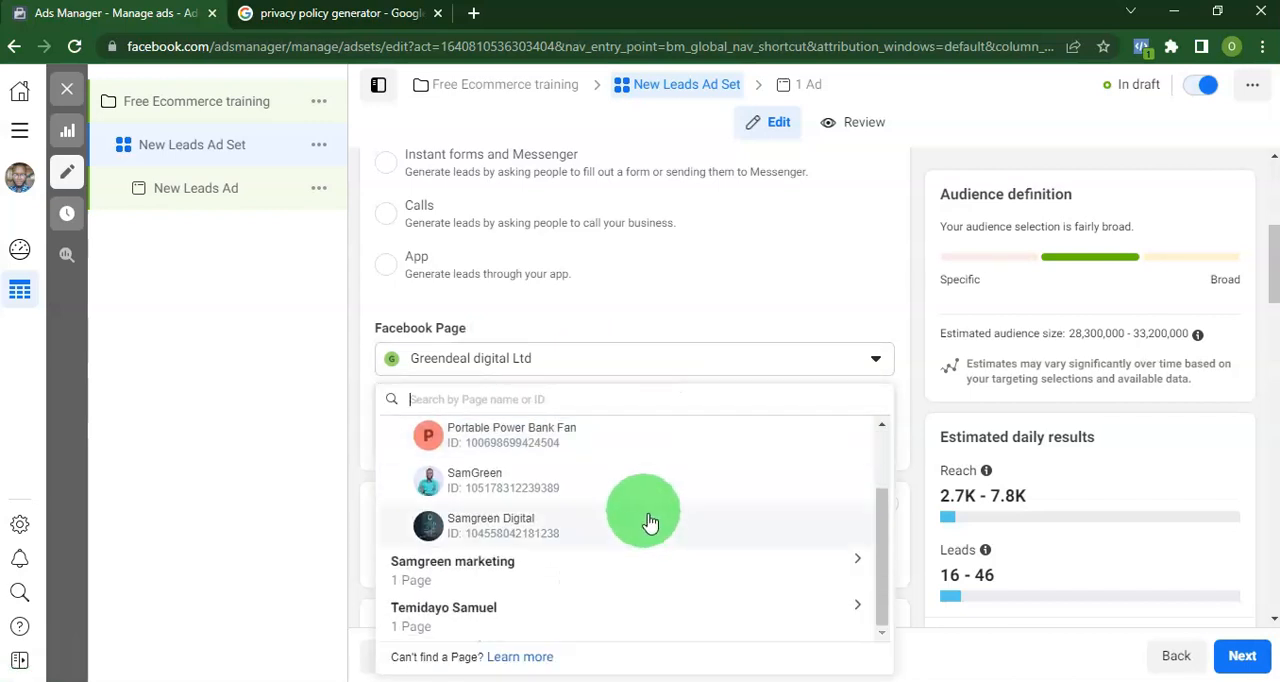
{"action": "left_click", "coordinate": [594, 484]}
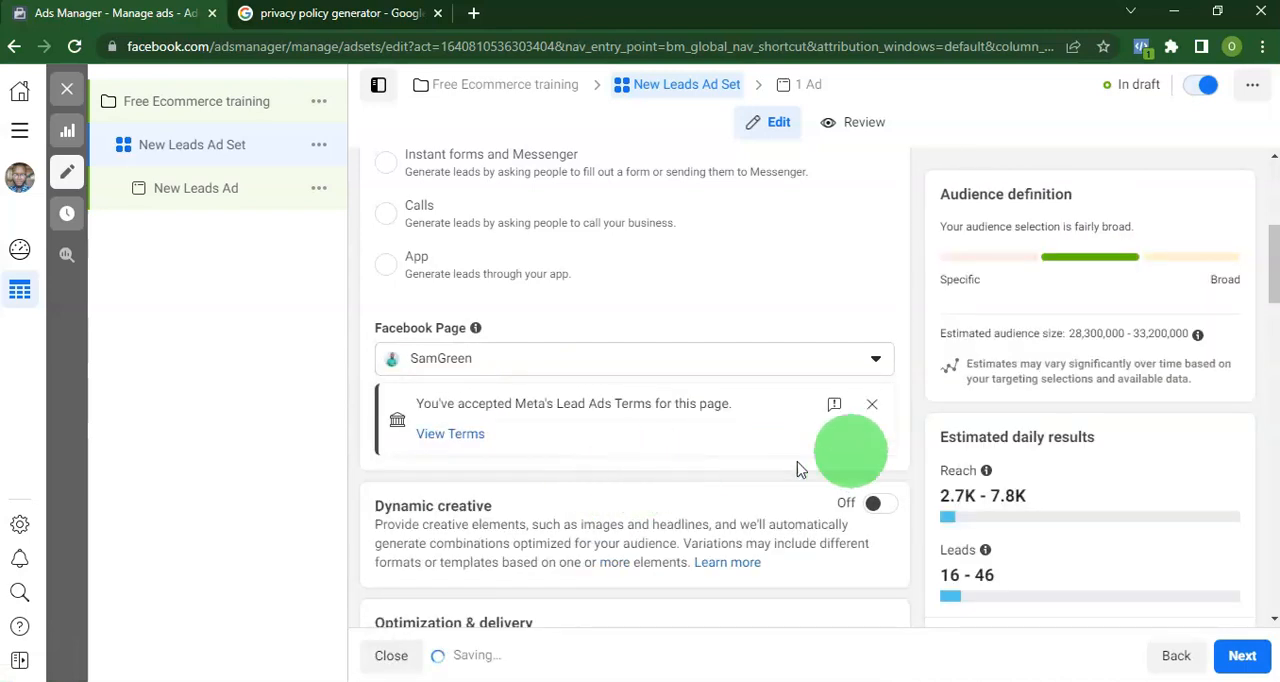
{"action": "left_click", "coordinate": [872, 404]}
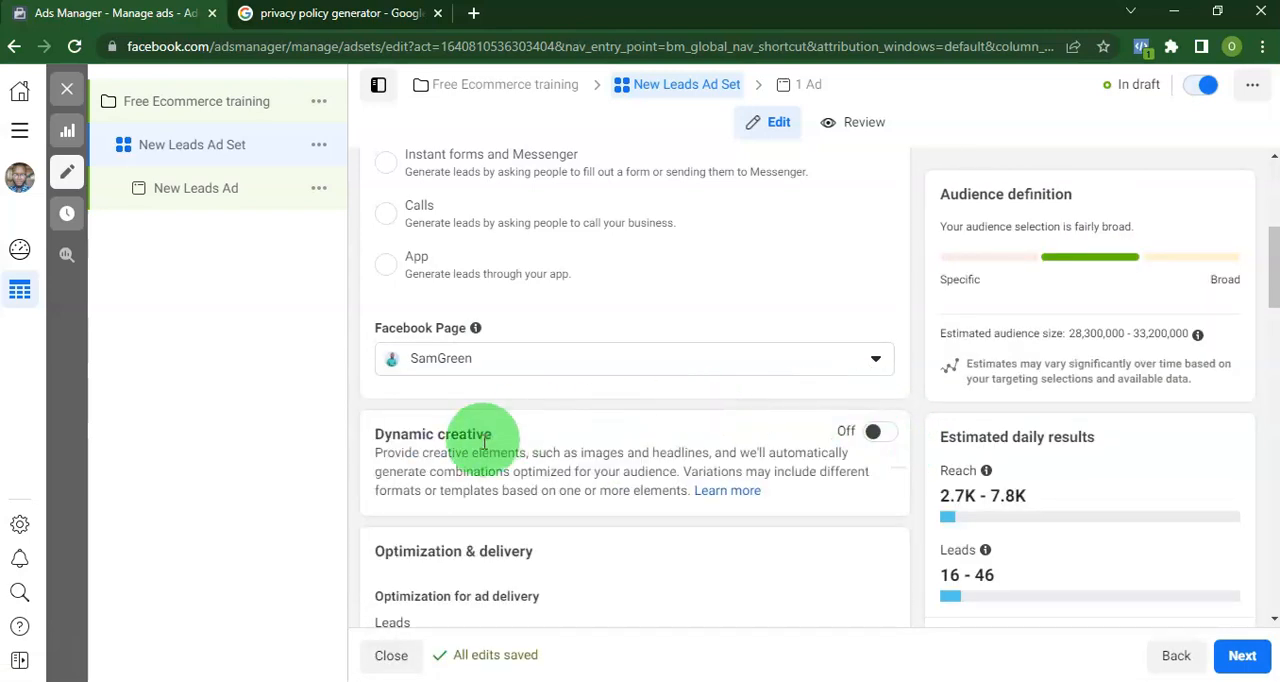
Set the ad set's daily budget to ₦2500.
{"action": "scroll", "coordinate": [487, 438], "scroll_direction": "down", "scroll_amount": 3}
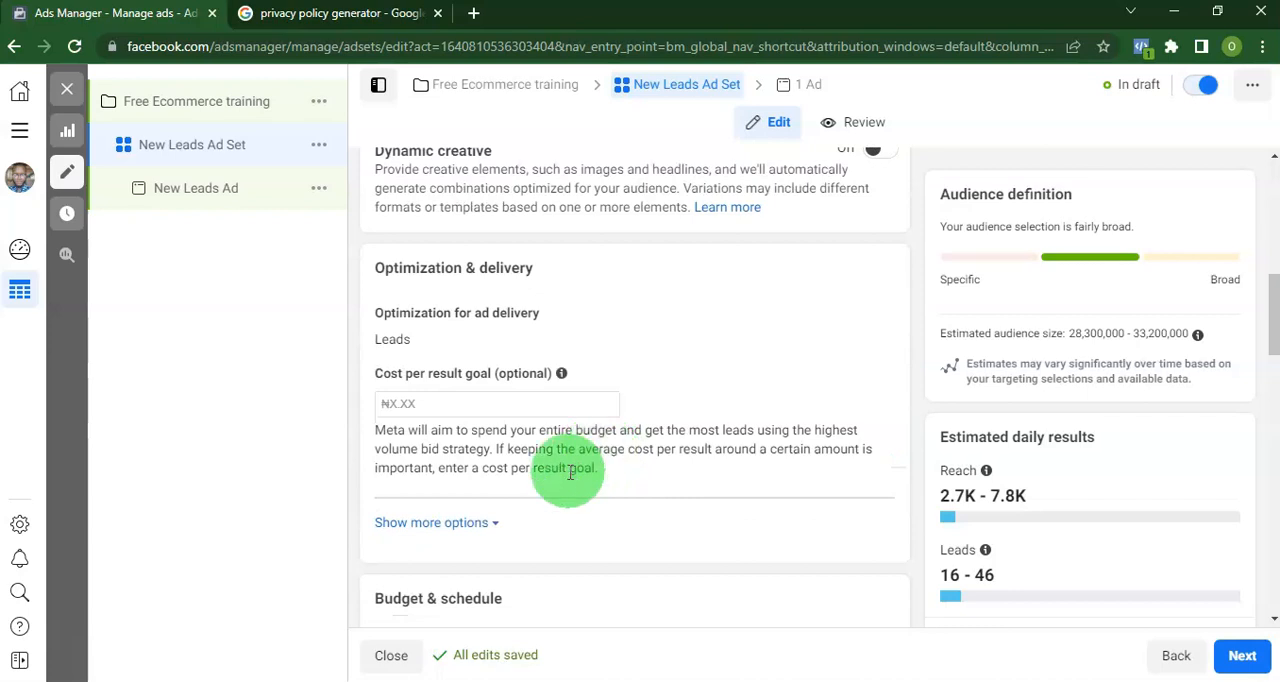
{"action": "scroll", "coordinate": [570, 472], "scroll_direction": "down", "scroll_amount": 3}
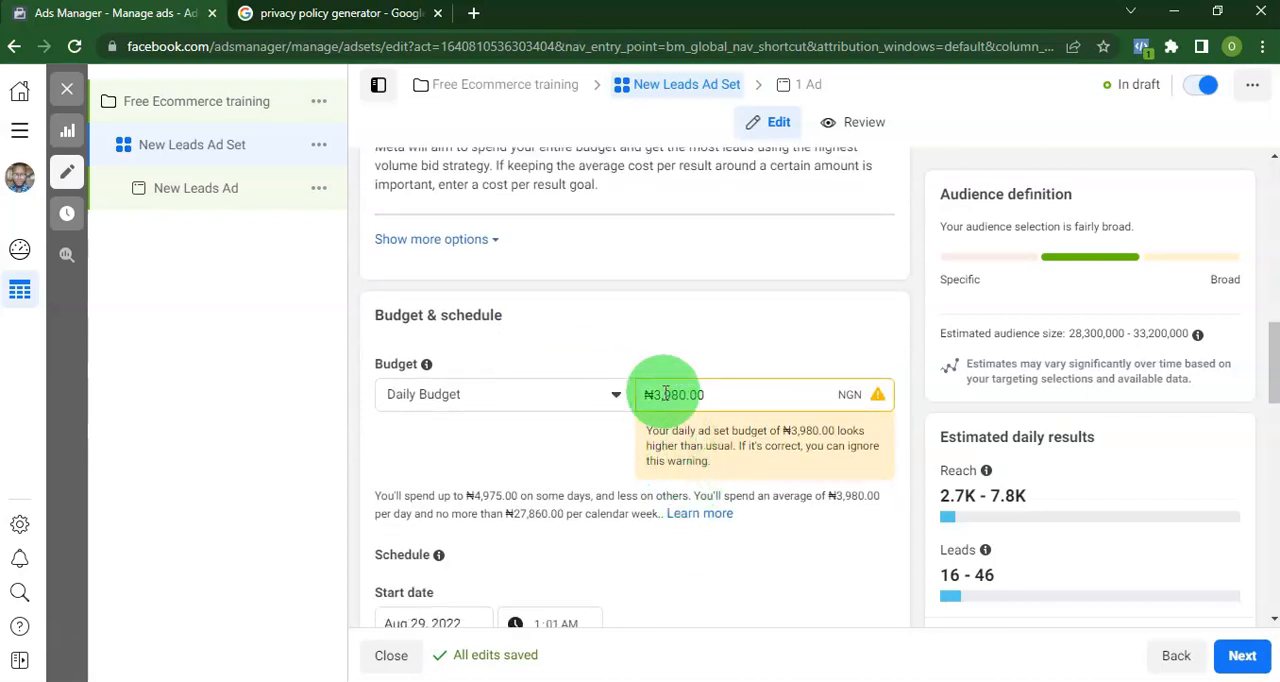
{"action": "left_click", "coordinate": [593, 396]}
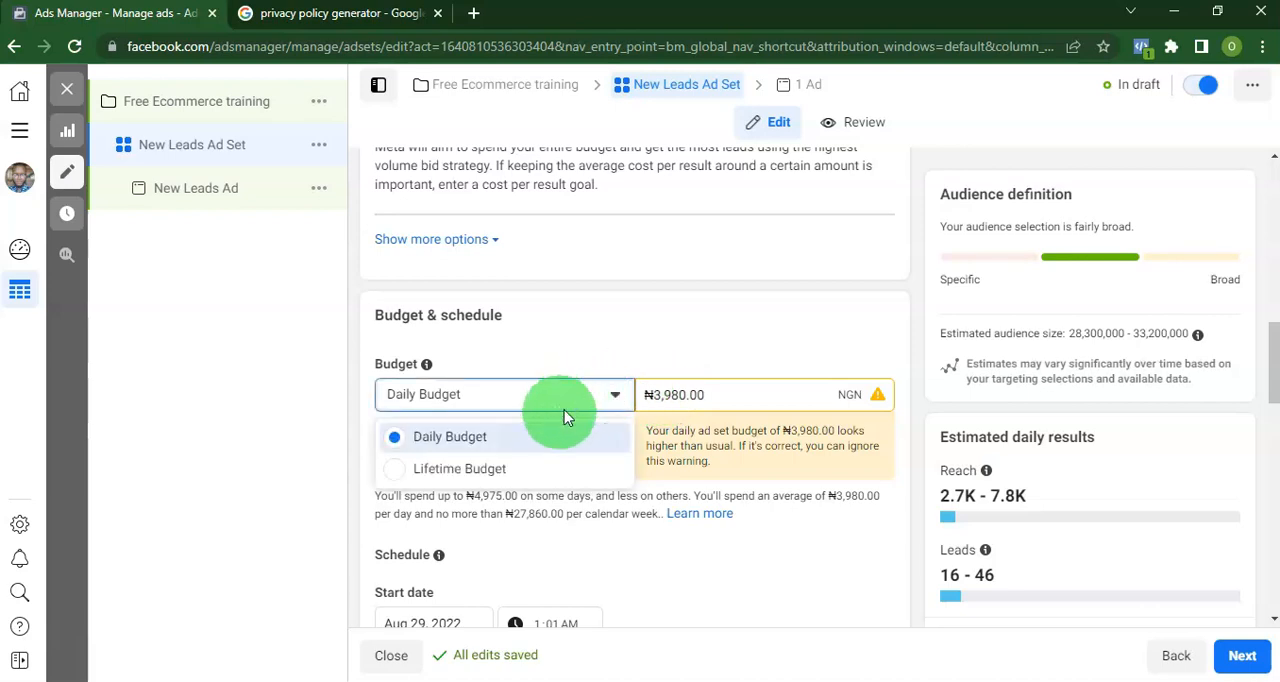
{"action": "double_click", "coordinate": [680, 395]}
{"action": "left_click", "coordinate": [737, 394]}
{"action": "key", "text": "ctrl+a"}
{"action": "key", "text": "BackSpace"}
{"action": "type", "text": "2500"}
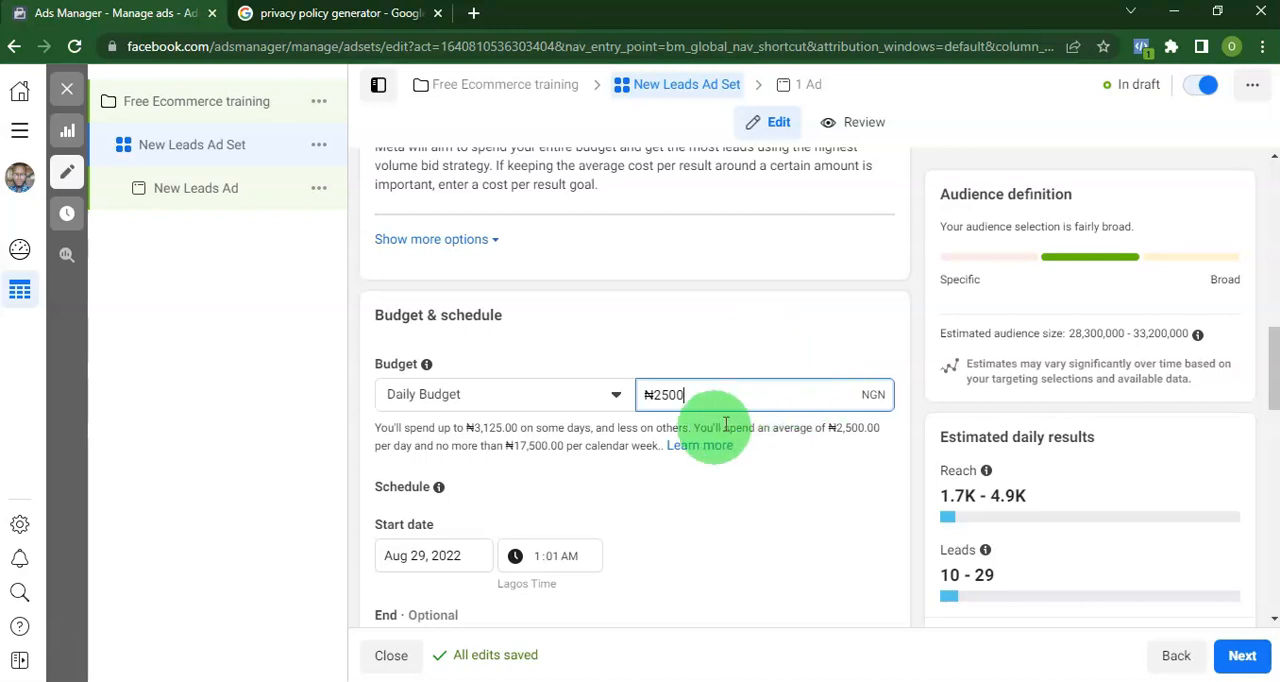
Target people living in or recently in Abuja, Lagos and Rivers State instead of all of Nigeria.
{"action": "scroll", "coordinate": [612, 454], "scroll_direction": "down", "scroll_amount": 2}
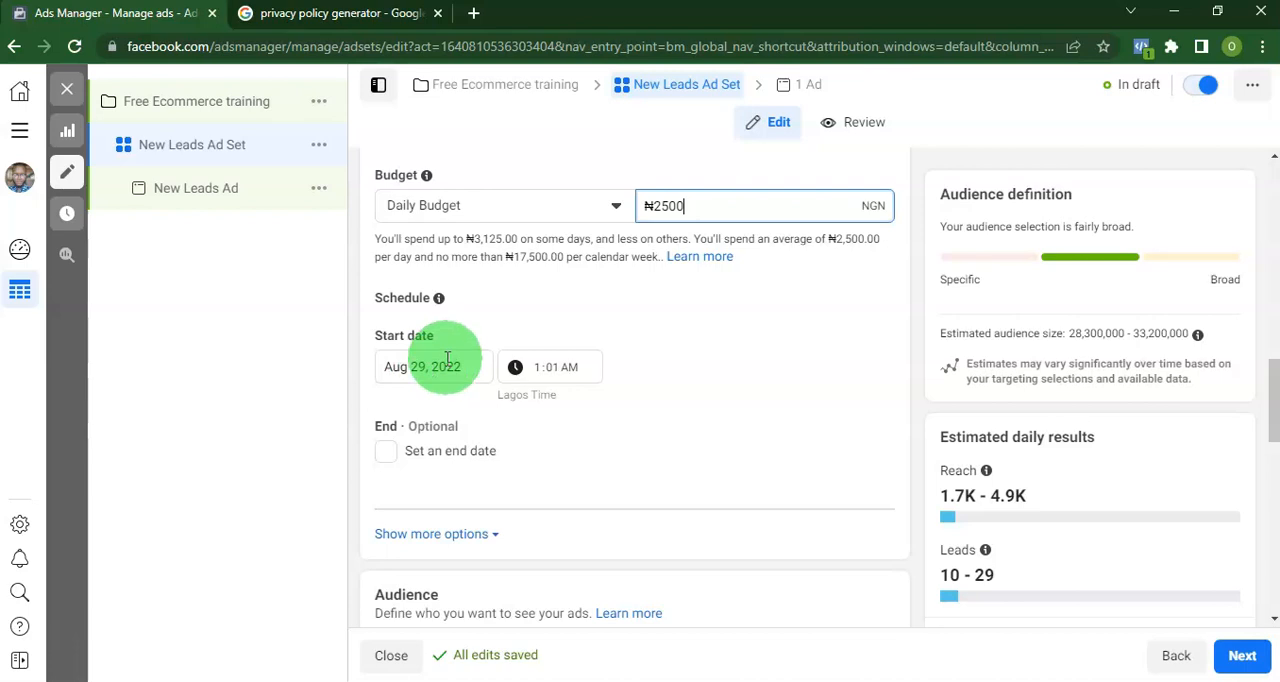
{"action": "scroll", "coordinate": [596, 410], "scroll_direction": "down", "scroll_amount": 5}
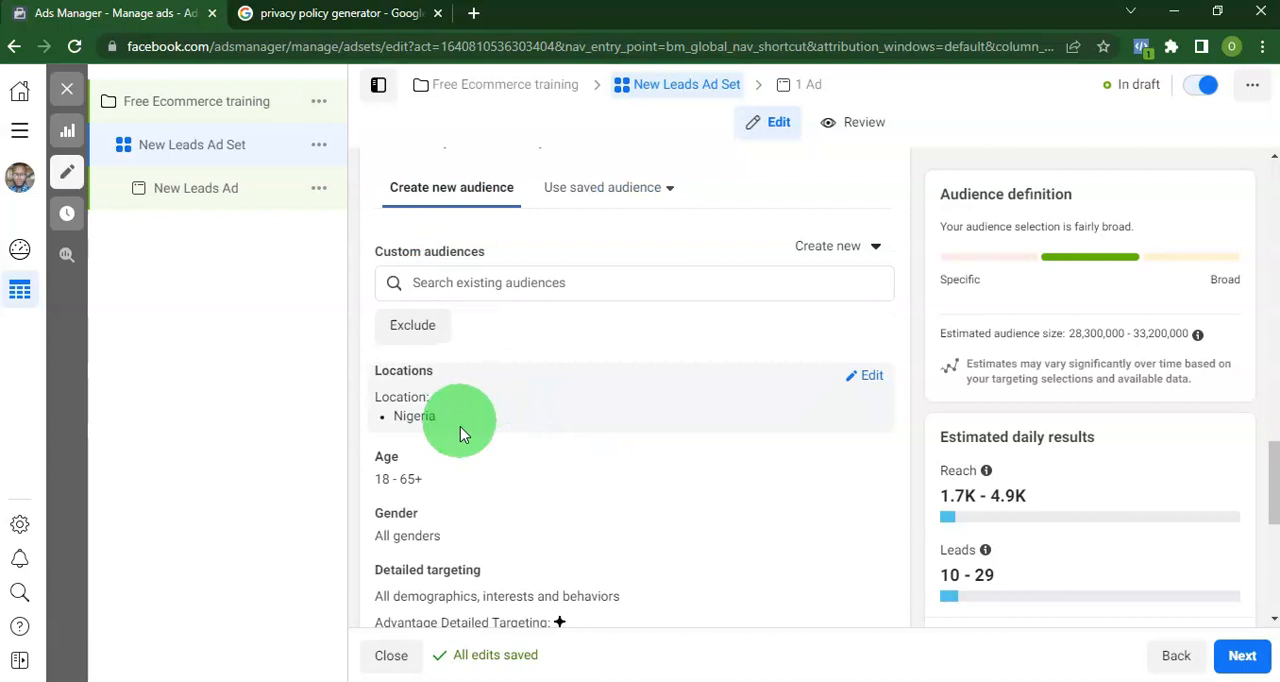
{"action": "left_click", "coordinate": [856, 386]}
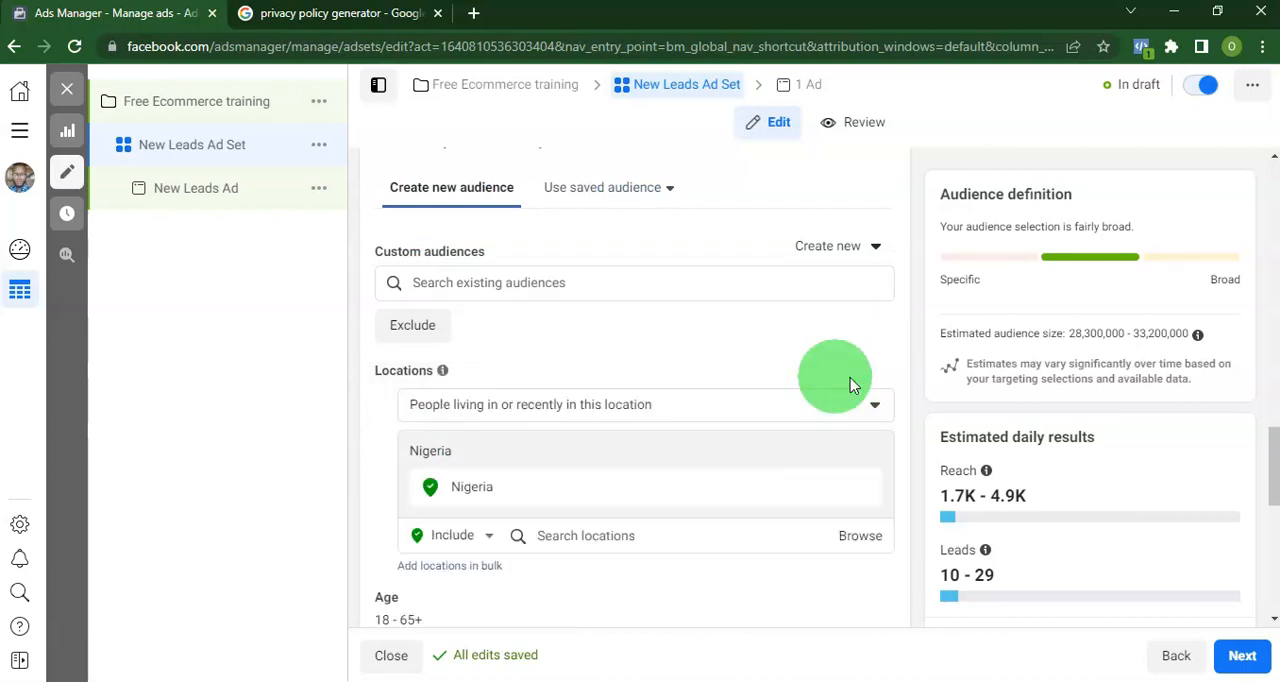
{"action": "scroll", "coordinate": [714, 423], "scroll_direction": "down", "scroll_amount": 2}
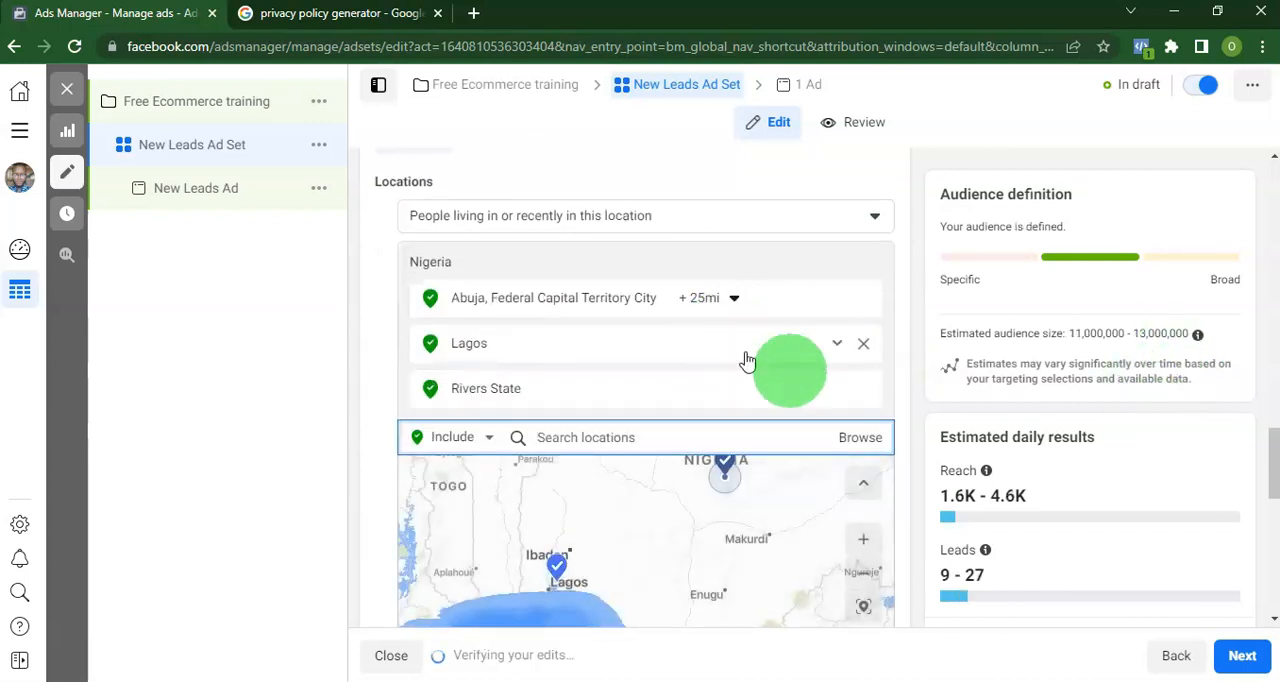
{"action": "left_click", "coordinate": [903, 423]}
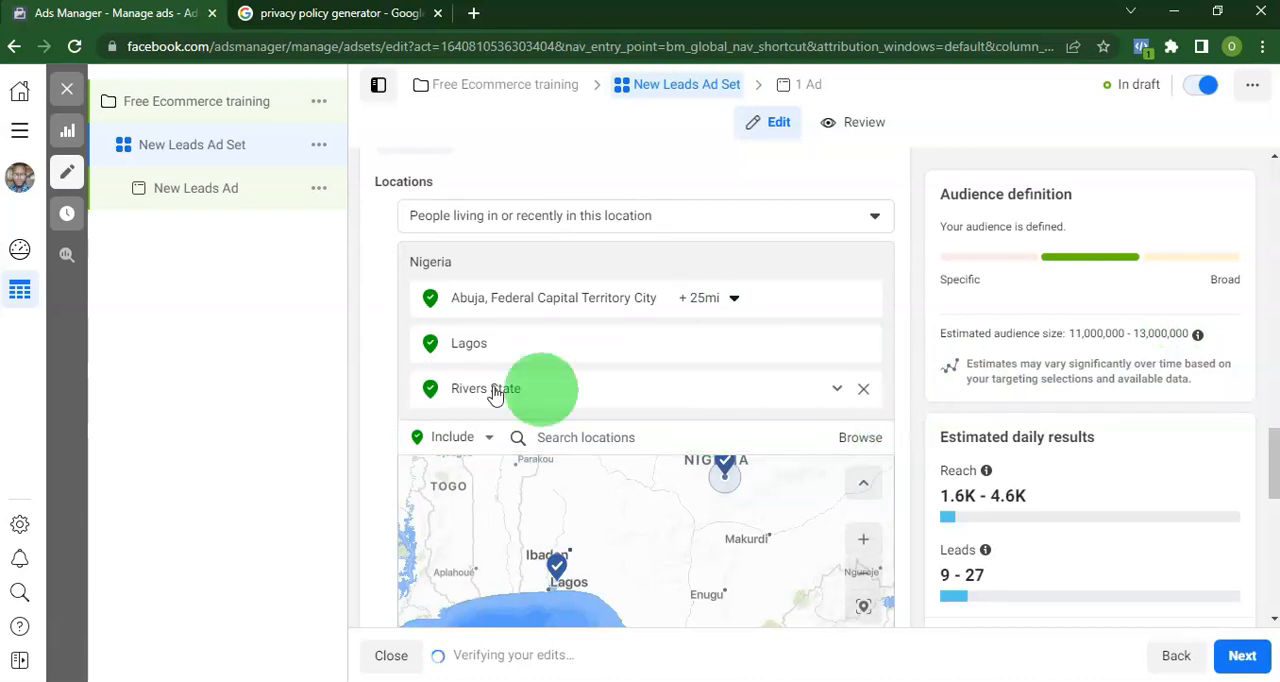
{"action": "scroll", "coordinate": [366, 407], "scroll_direction": "up", "scroll_amount": 1}
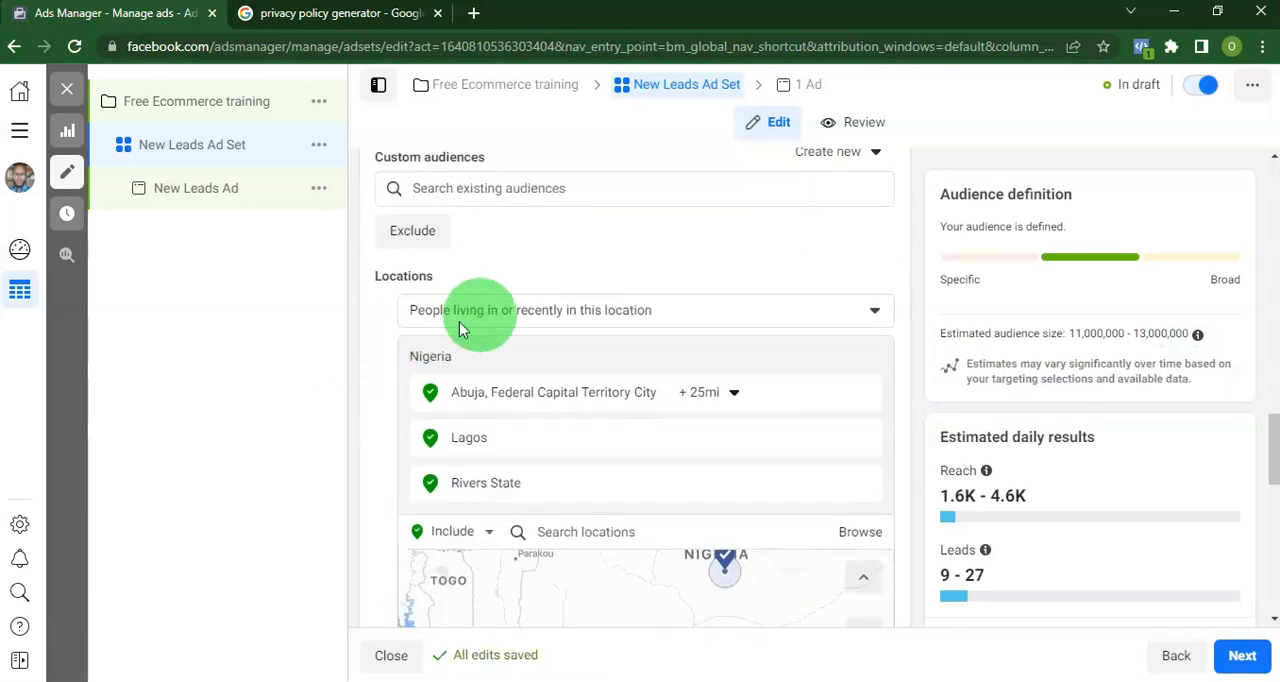
{"action": "left_click", "coordinate": [544, 312]}
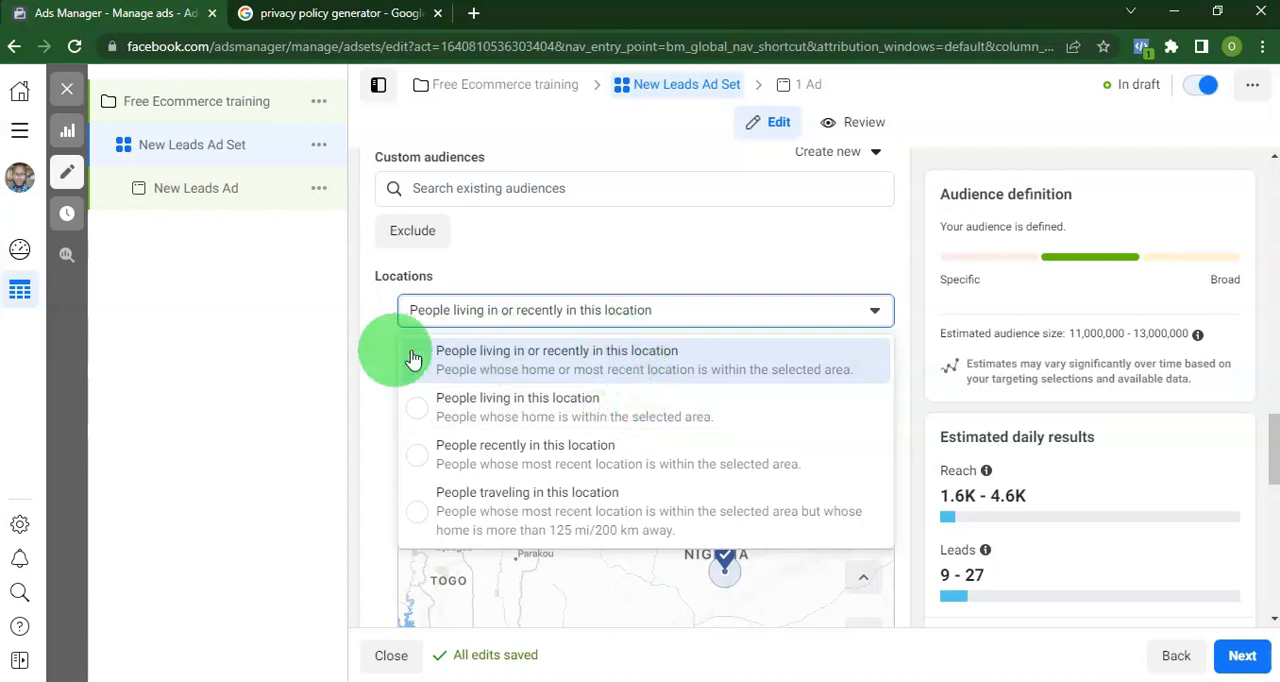
{"action": "left_click", "coordinate": [378, 396]}
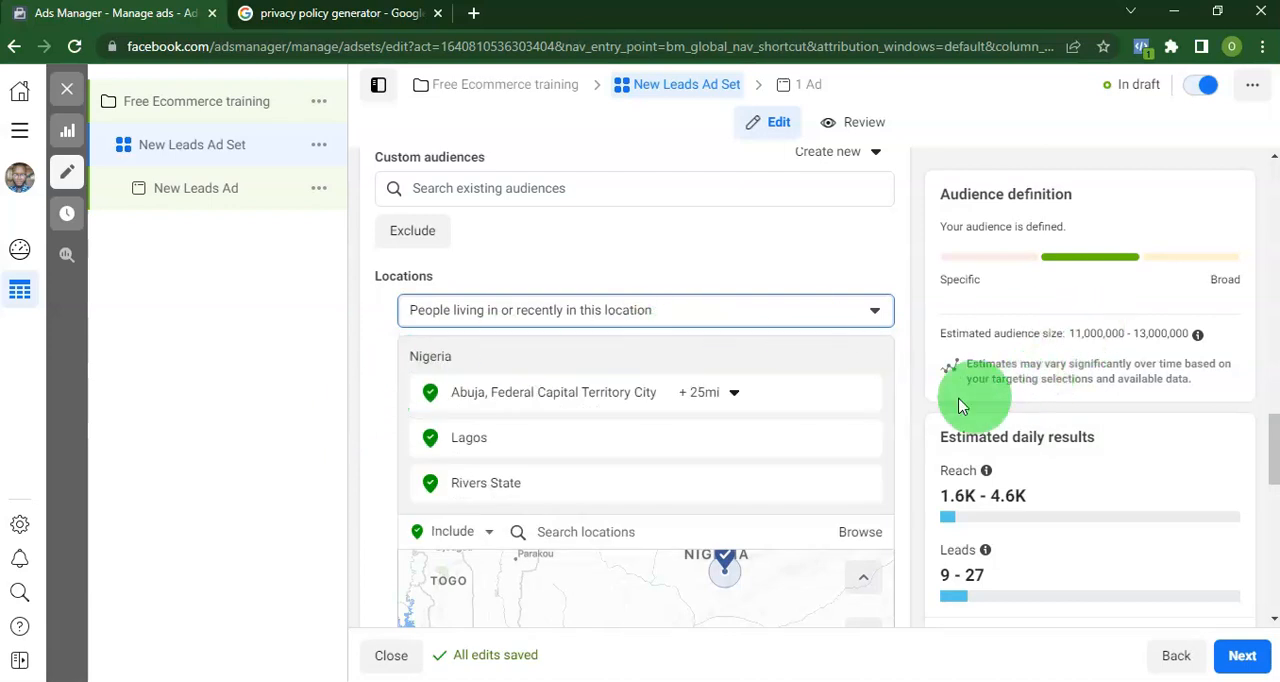
Set the audience age range to 22–50.
{"action": "scroll", "coordinate": [918, 420], "scroll_direction": "down", "scroll_amount": 5}
{"action": "mouse_move", "coordinate": [502, 272]}
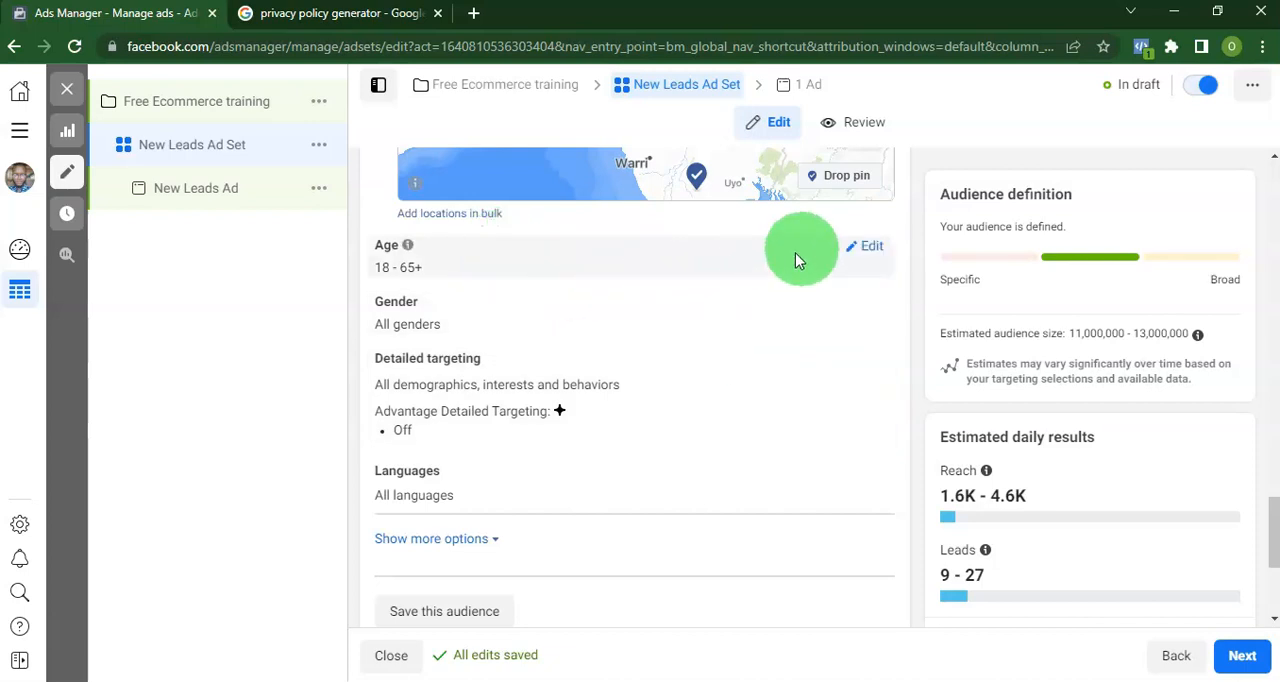
{"action": "left_click", "coordinate": [851, 250]}
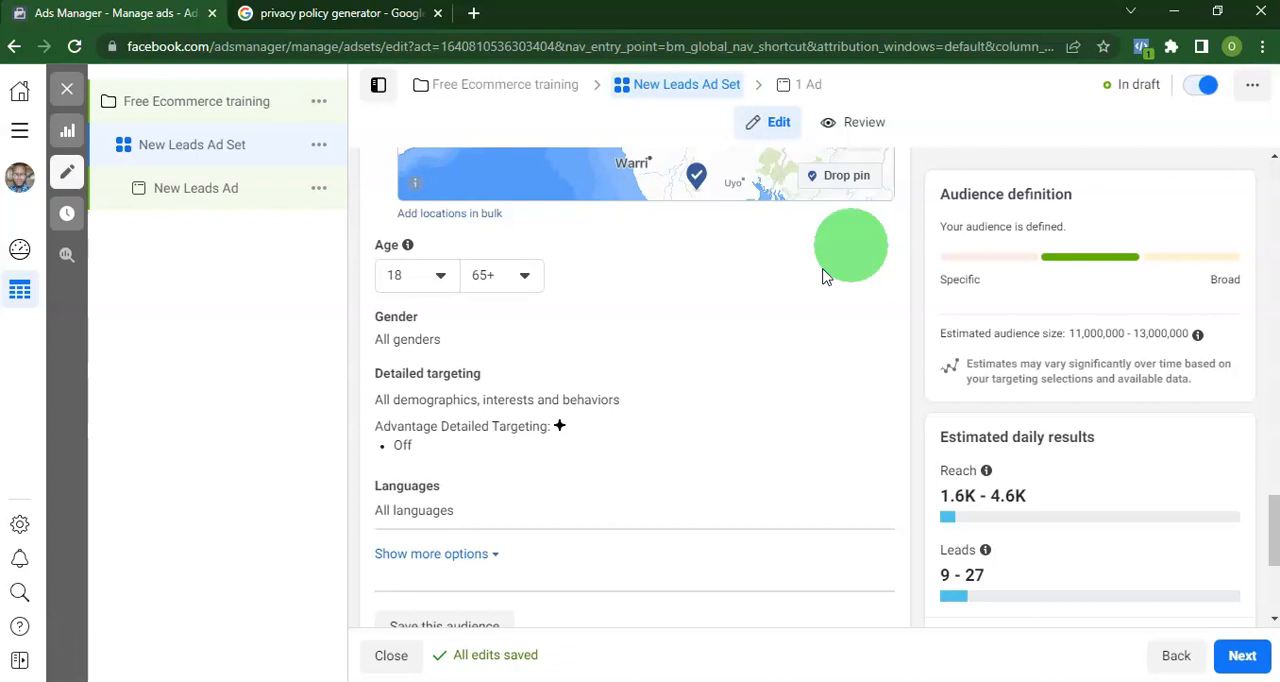
{"action": "left_click", "coordinate": [438, 278]}
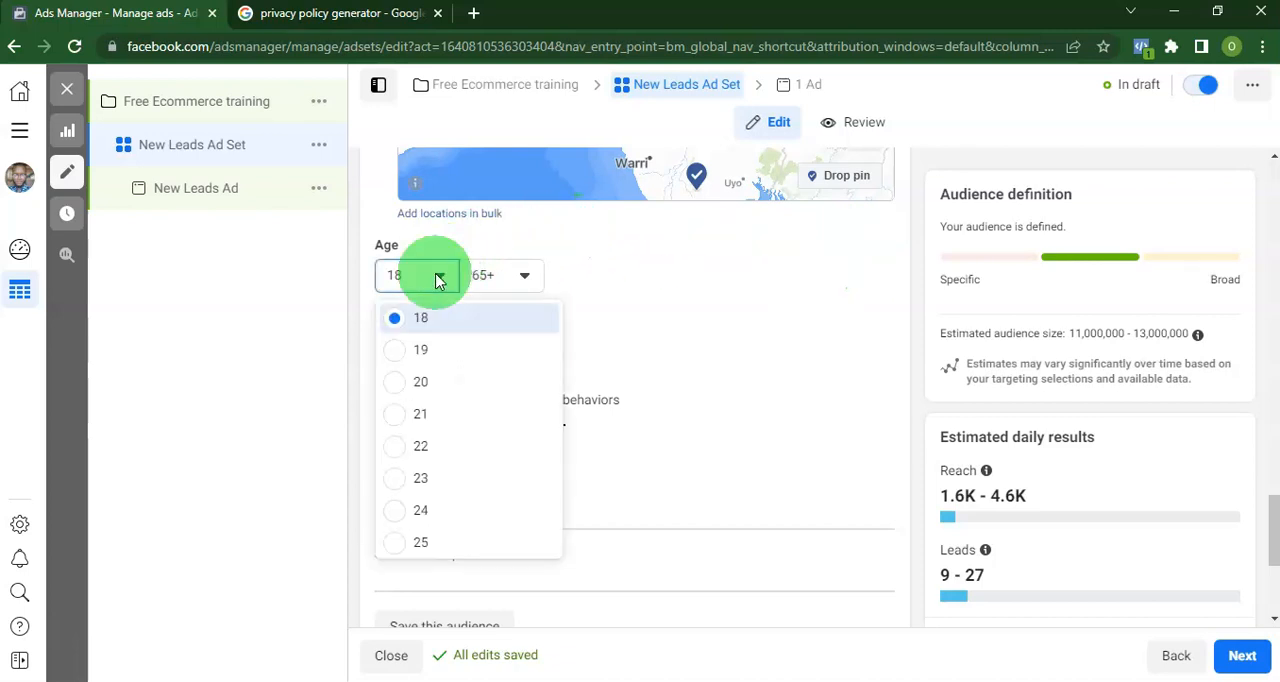
{"action": "left_click", "coordinate": [417, 450]}
{"action": "left_click", "coordinate": [514, 275]}
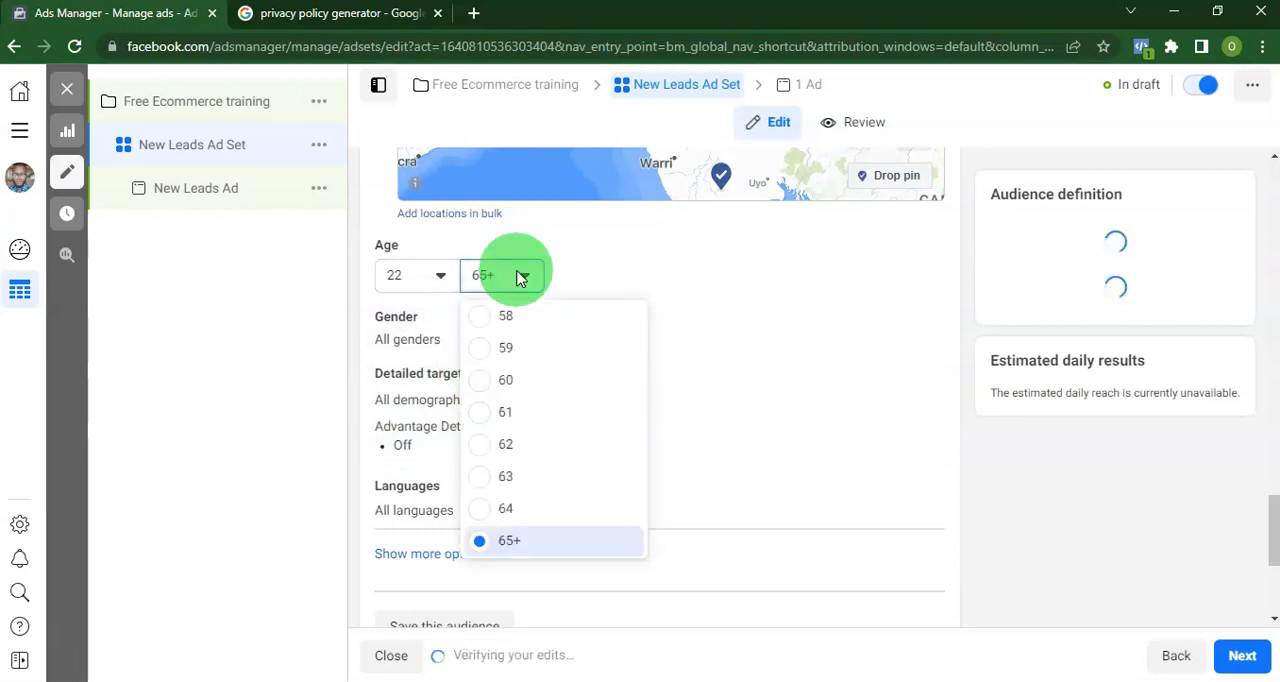
{"action": "scroll", "coordinate": [535, 437], "scroll_direction": "up", "scroll_amount": 4}
{"action": "left_click", "coordinate": [532, 434]}
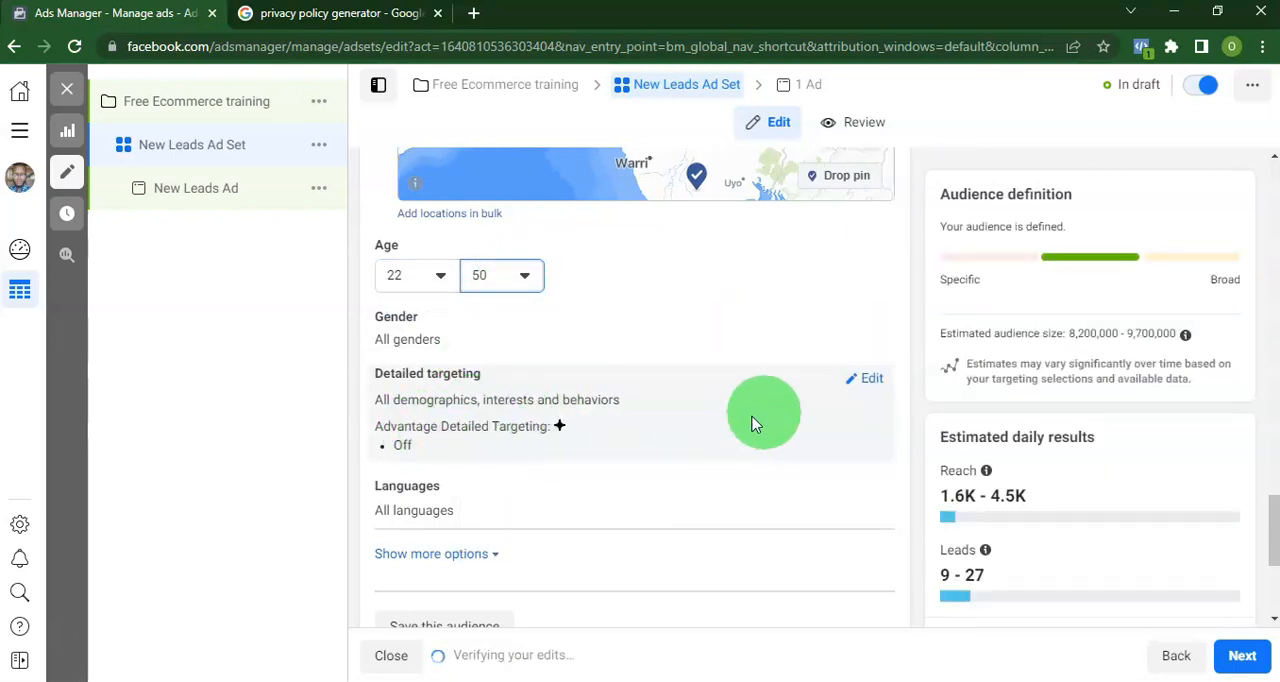
Add the Business and industry interest Entrepreneurship to the audience's detailed targeting.
{"action": "left_click", "coordinate": [872, 385]}
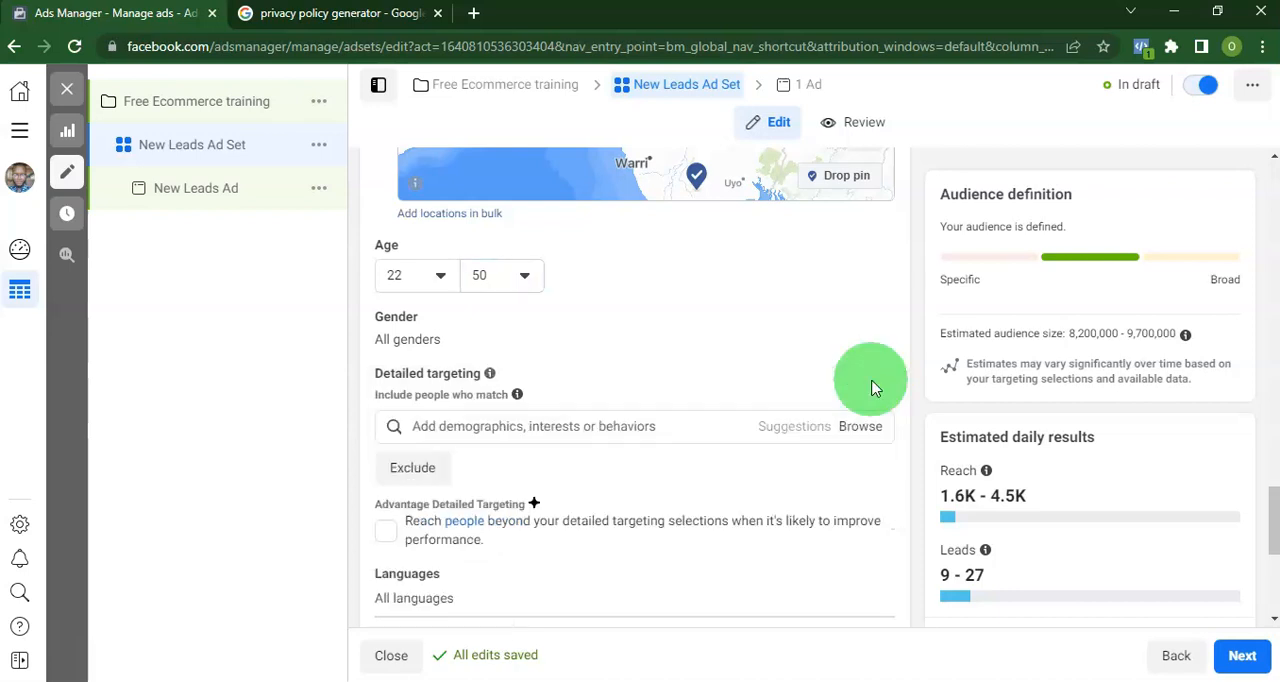
{"action": "left_click", "coordinate": [592, 426]}
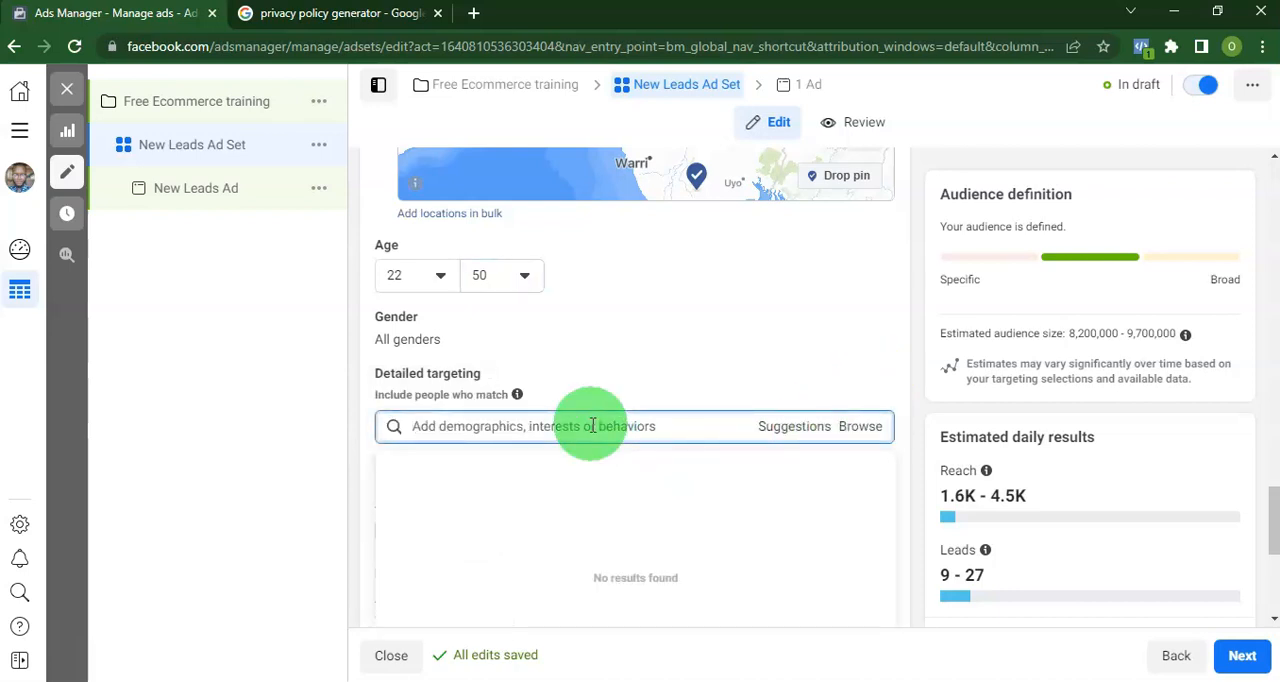
{"action": "left_click", "coordinate": [849, 378]}
{"action": "scroll", "coordinate": [849, 375], "scroll_direction": "down", "scroll_amount": 2}
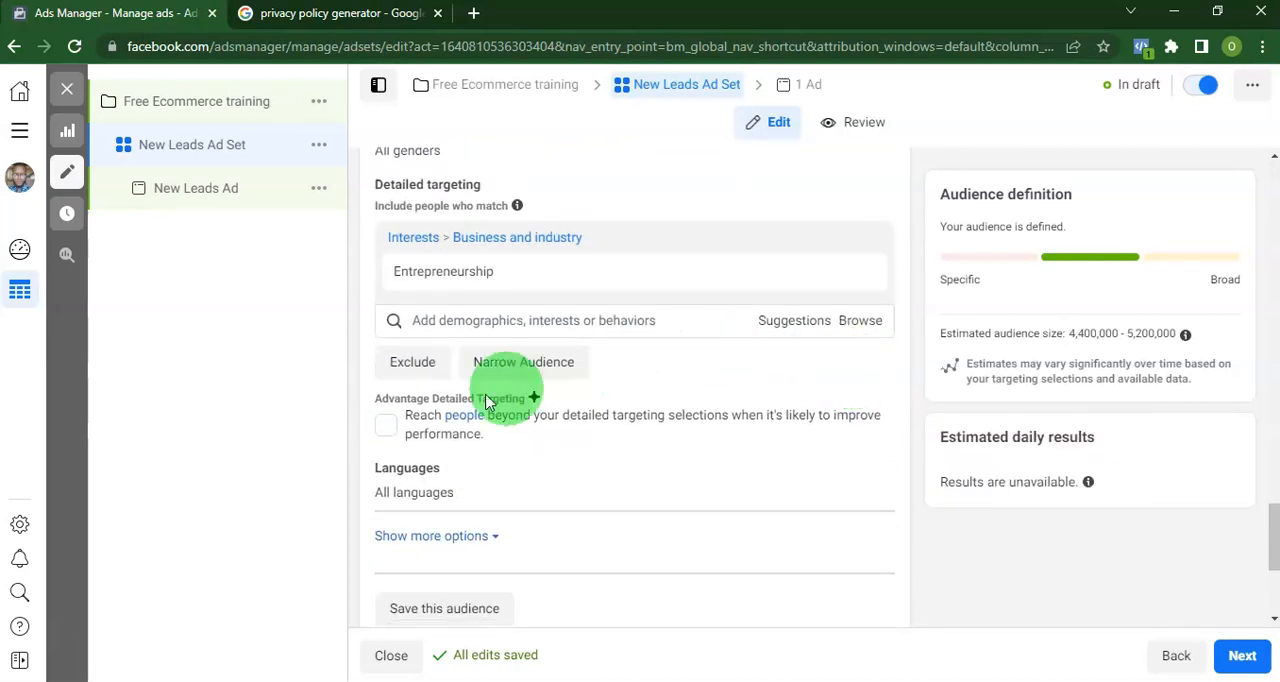
Check the estimated audience size and enable Advantage Detailed Targeting to reach people beyond the selected interest.
{"action": "mouse_move", "coordinate": [545, 292]}
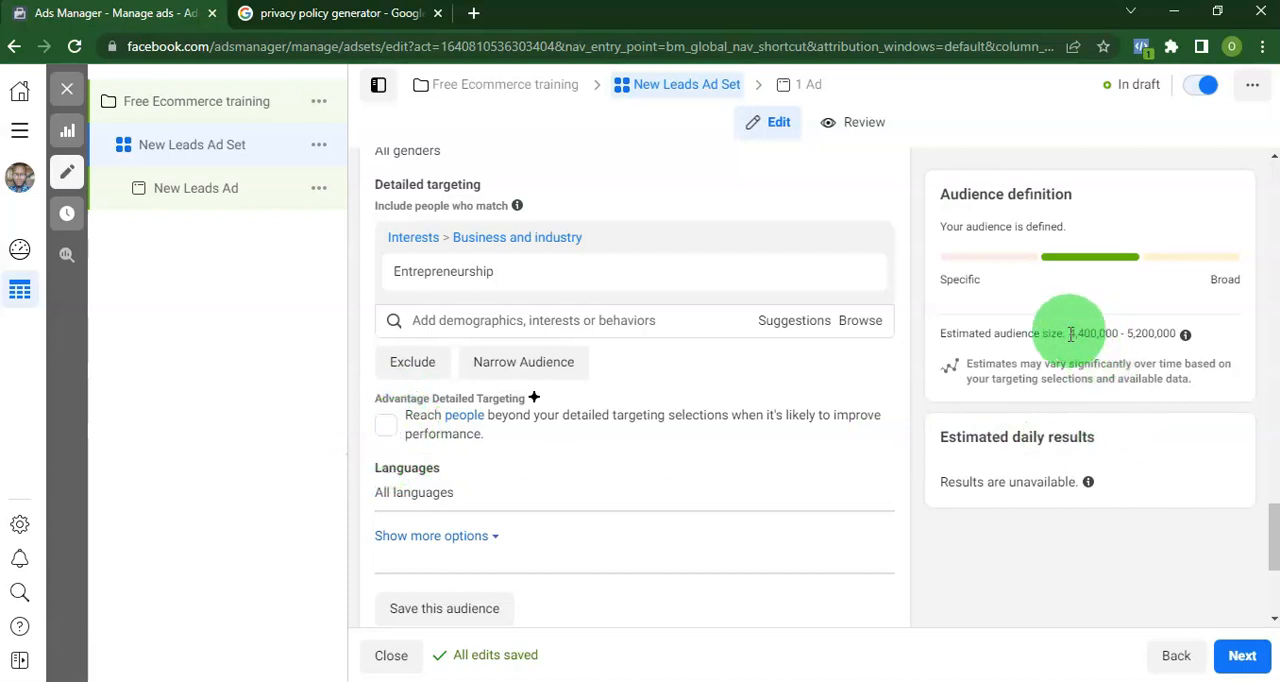
{"action": "left_click_drag", "start_coordinate": [1070, 340], "coordinate": [1160, 362]}
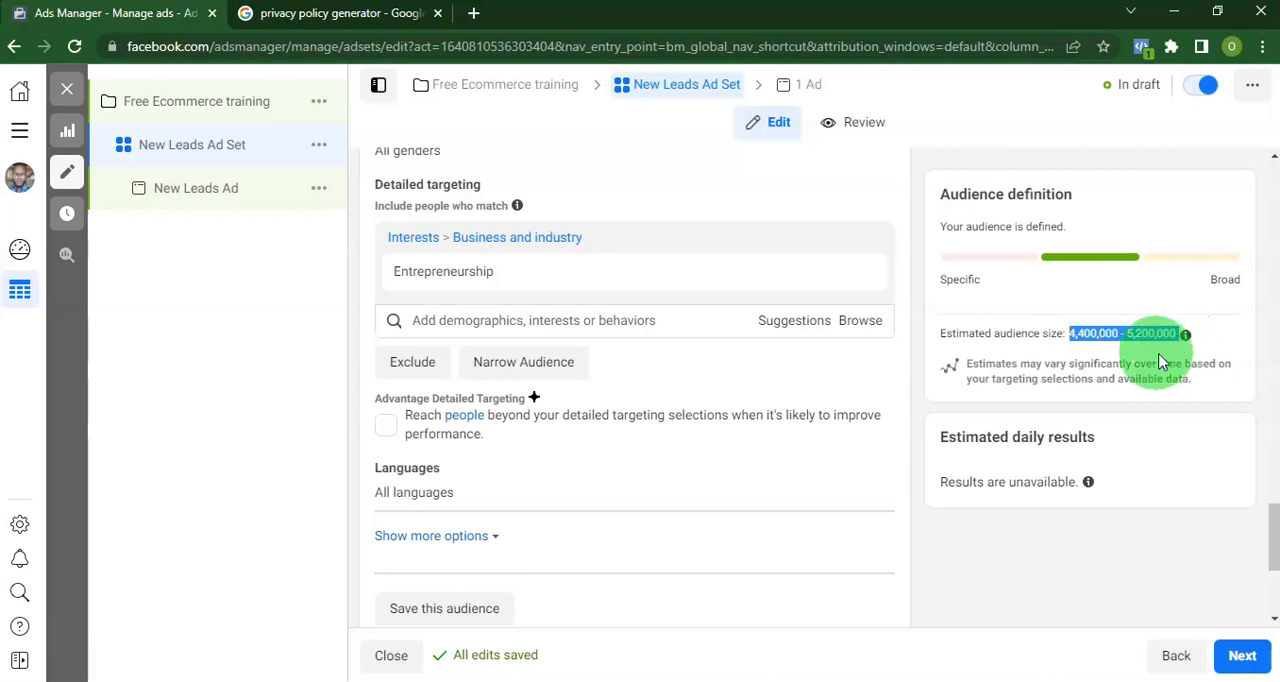
{"action": "left_click", "coordinate": [386, 427]}
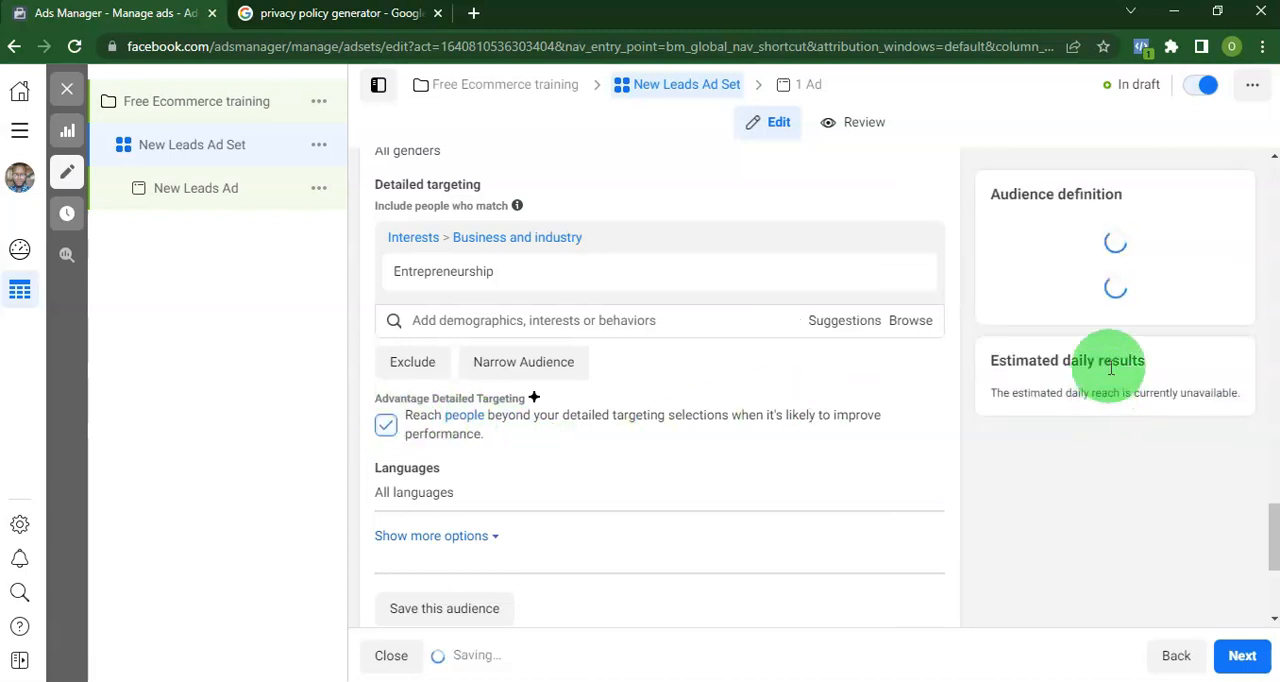
Check the estimated audience size and turn off Advantage Detailed Targeting for the audience.
{"action": "left_click_drag", "start_coordinate": [1067, 333], "coordinate": [1180, 338]}
{"action": "left_click", "coordinate": [384, 426]}
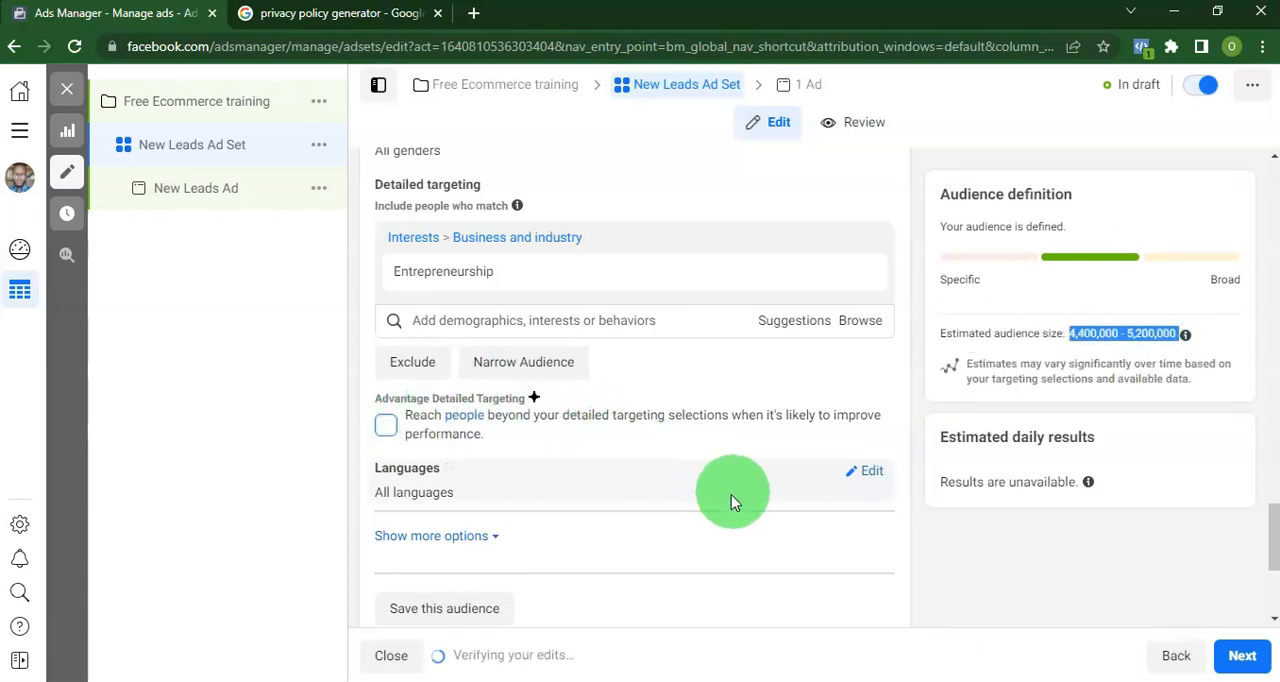
Switch the ad set to manual placements and exclude the Audience network and Instagram platforms.
{"action": "scroll", "coordinate": [760, 492], "scroll_direction": "down", "scroll_amount": 1}
{"action": "scroll", "coordinate": [700, 470], "scroll_direction": "down", "scroll_amount": 2}
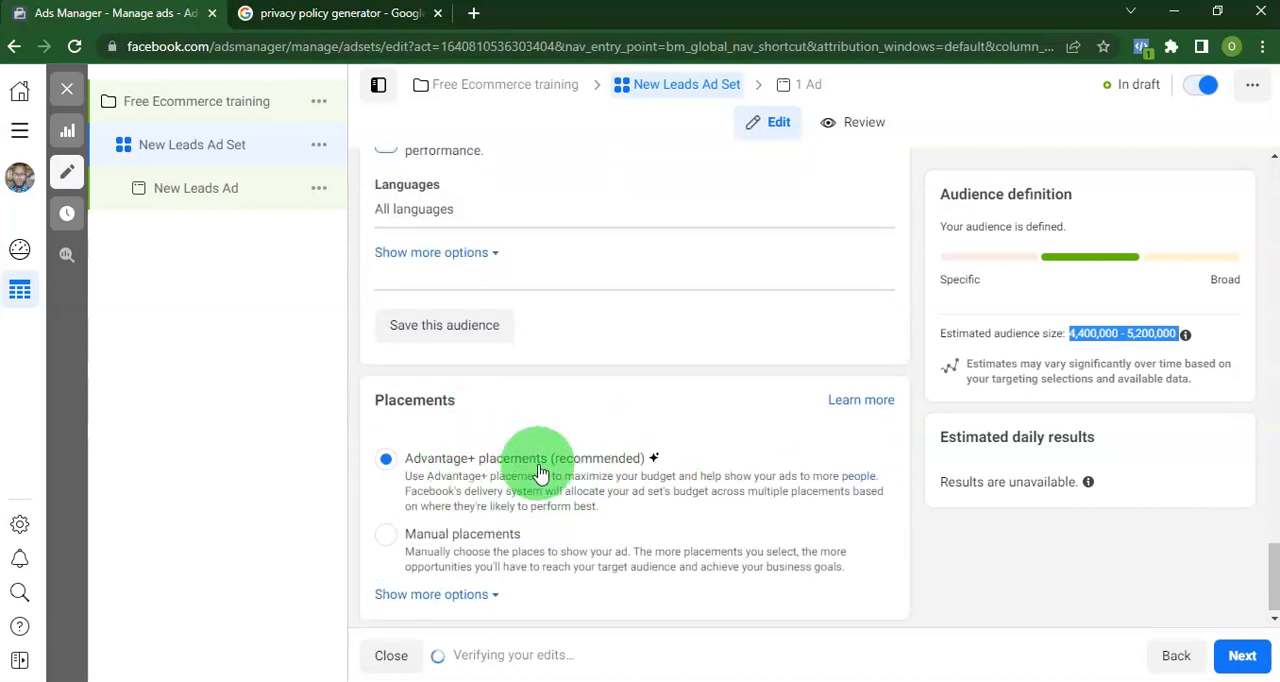
{"action": "left_click", "coordinate": [387, 533]}
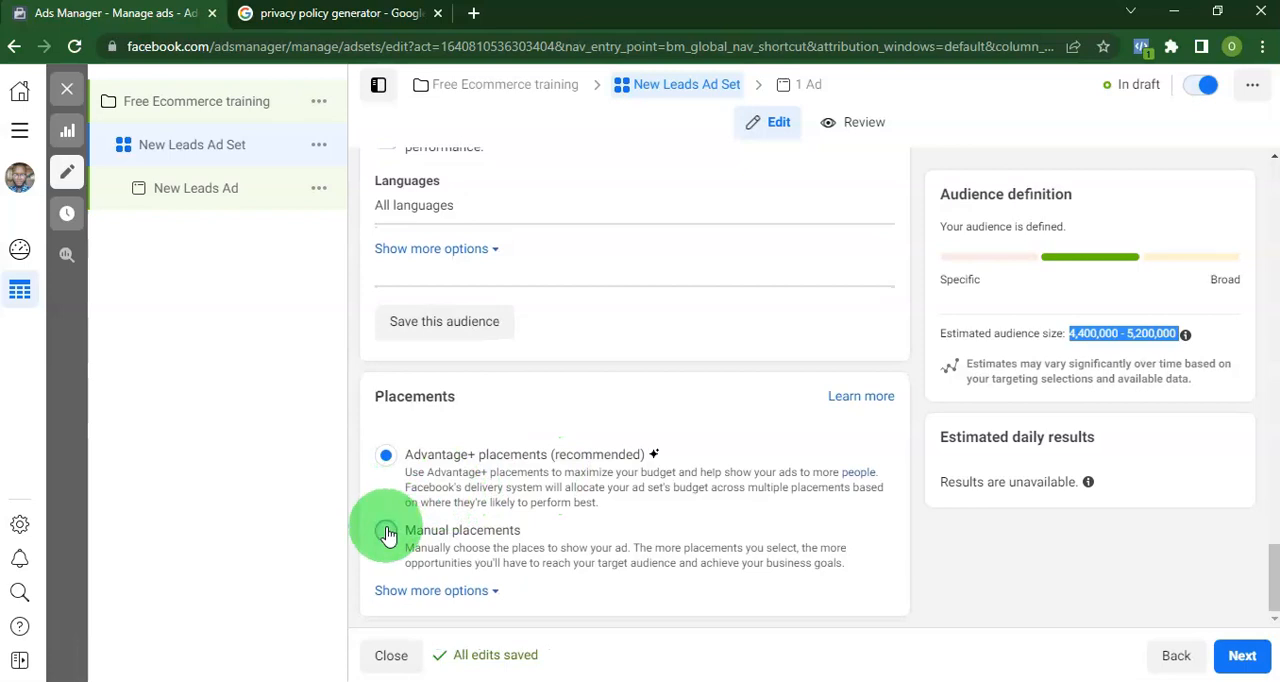
{"action": "scroll", "coordinate": [592, 500], "scroll_direction": "down", "scroll_amount": 3}
{"action": "scroll", "coordinate": [590, 488], "scroll_direction": "down", "scroll_amount": 1}
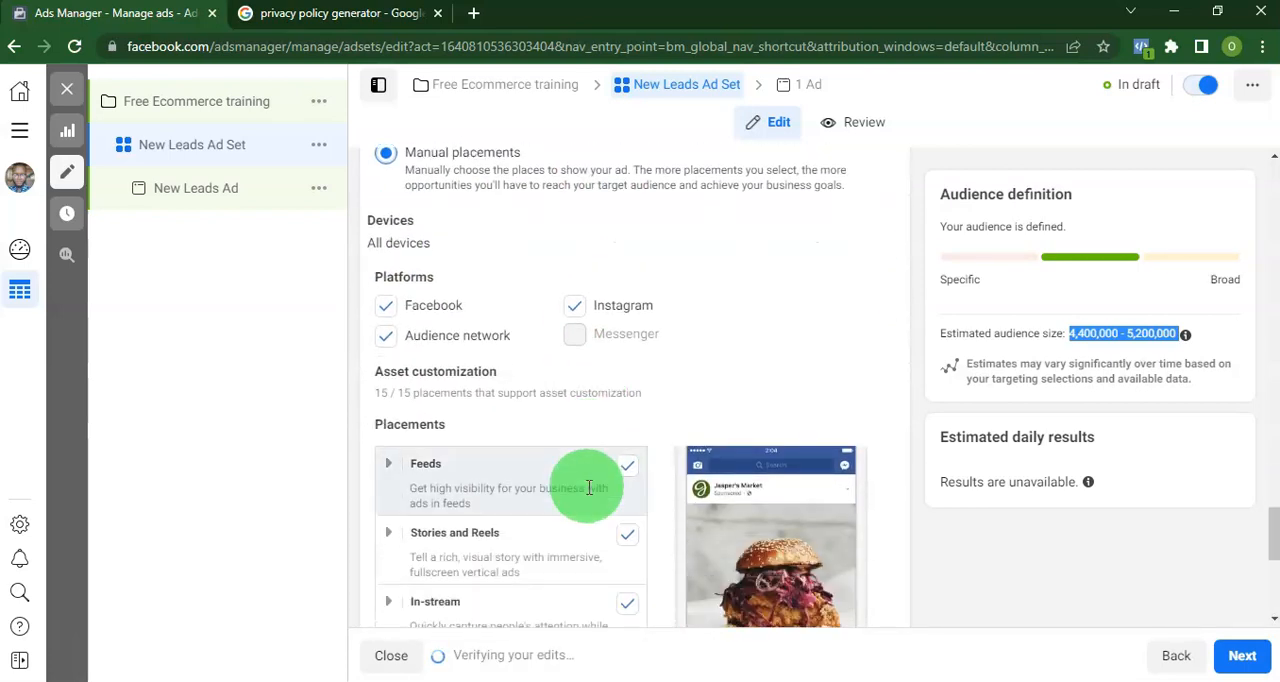
{"action": "left_click", "coordinate": [387, 337]}
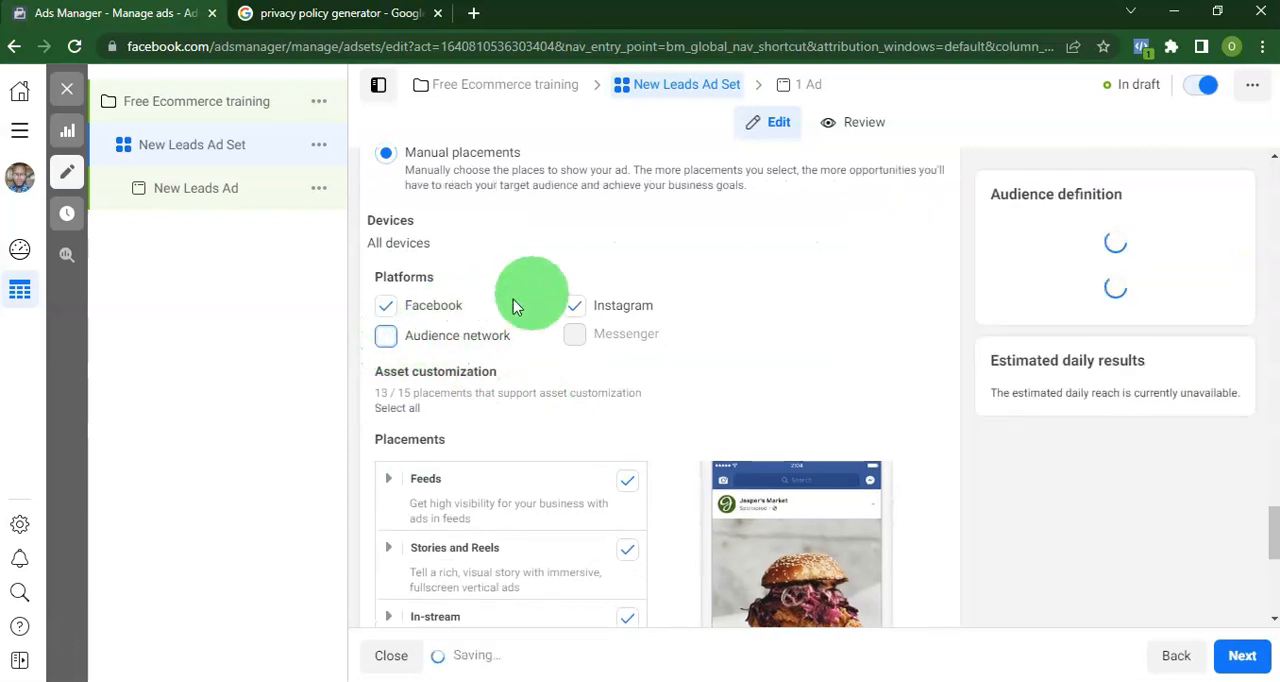
{"action": "left_click", "coordinate": [575, 307]}
Limit the placements to Facebook Feed, Facebook video feeds and Facebook Reels, clearing the in-stream, overlay and search placements.
{"action": "scroll", "coordinate": [650, 555], "scroll_direction": "down", "scroll_amount": 2}
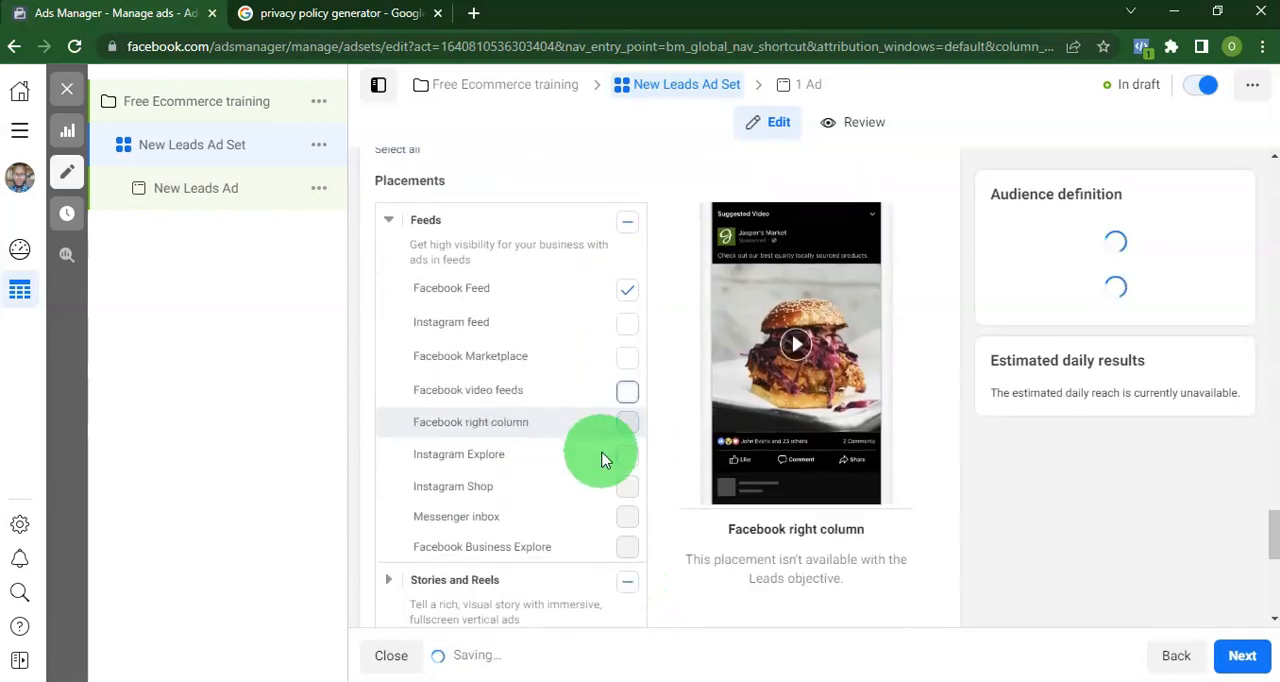
{"action": "scroll", "coordinate": [603, 460], "scroll_direction": "down", "scroll_amount": 2}
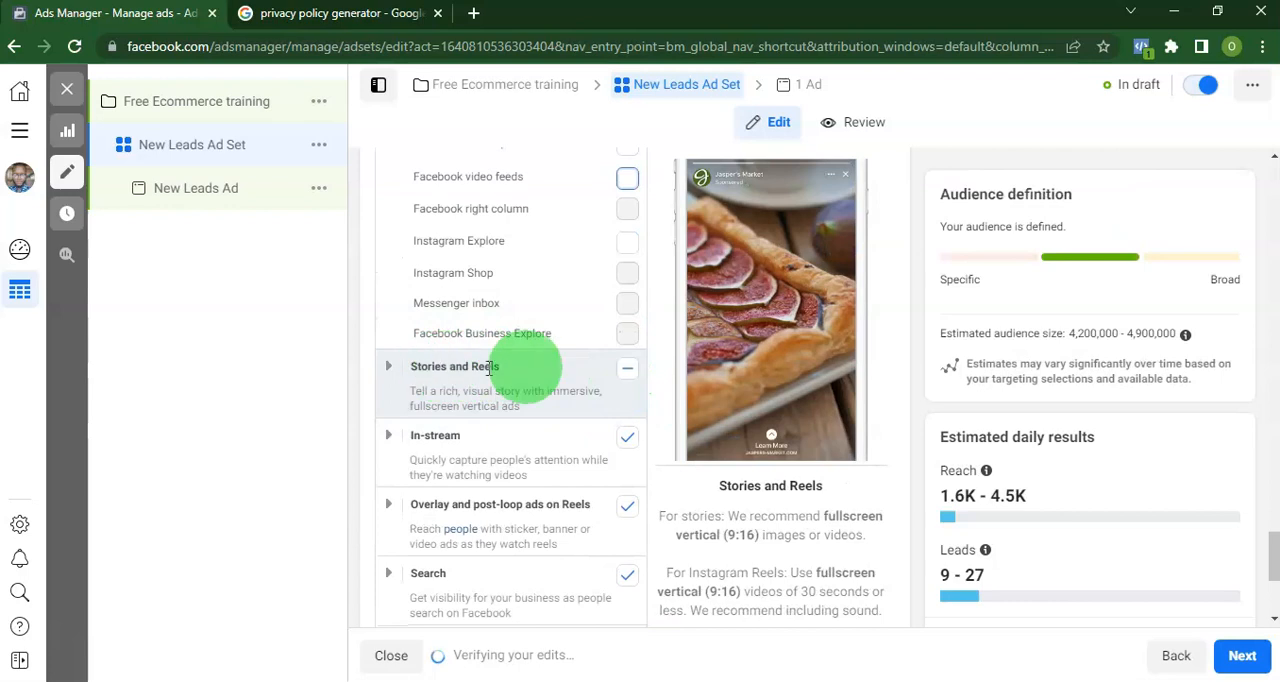
{"action": "scroll", "coordinate": [577, 357], "scroll_direction": "up", "scroll_amount": 2}
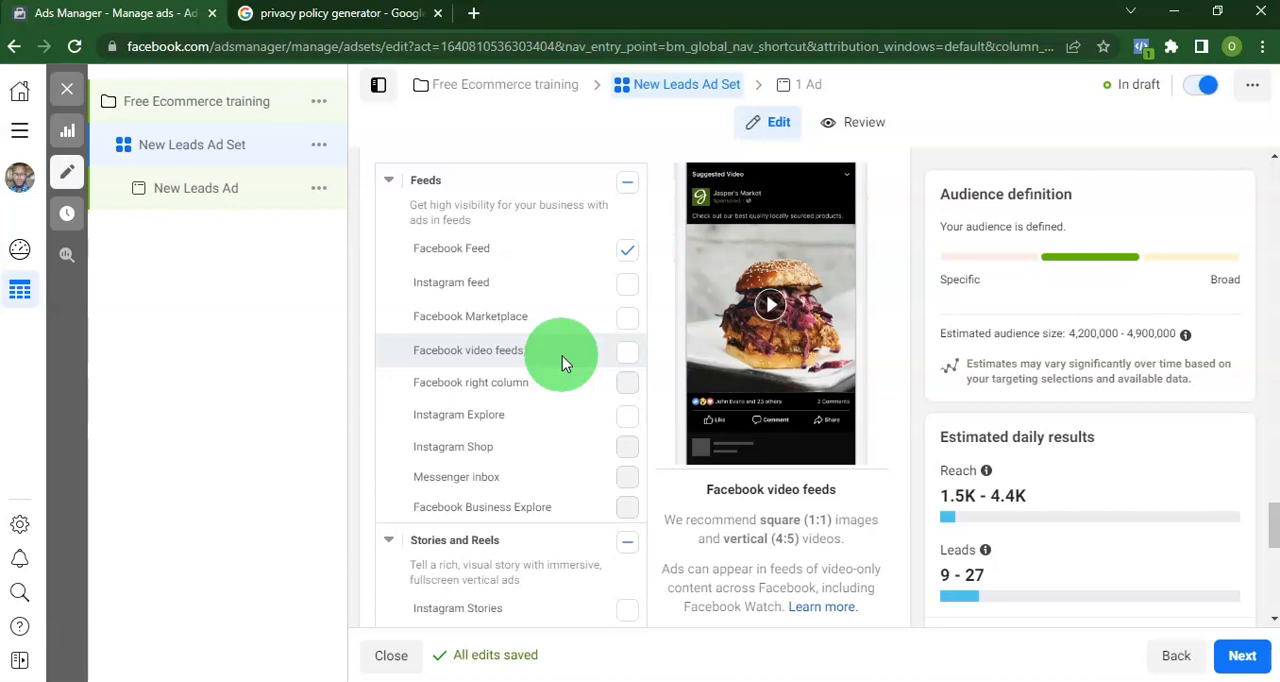
{"action": "left_click", "coordinate": [627, 351]}
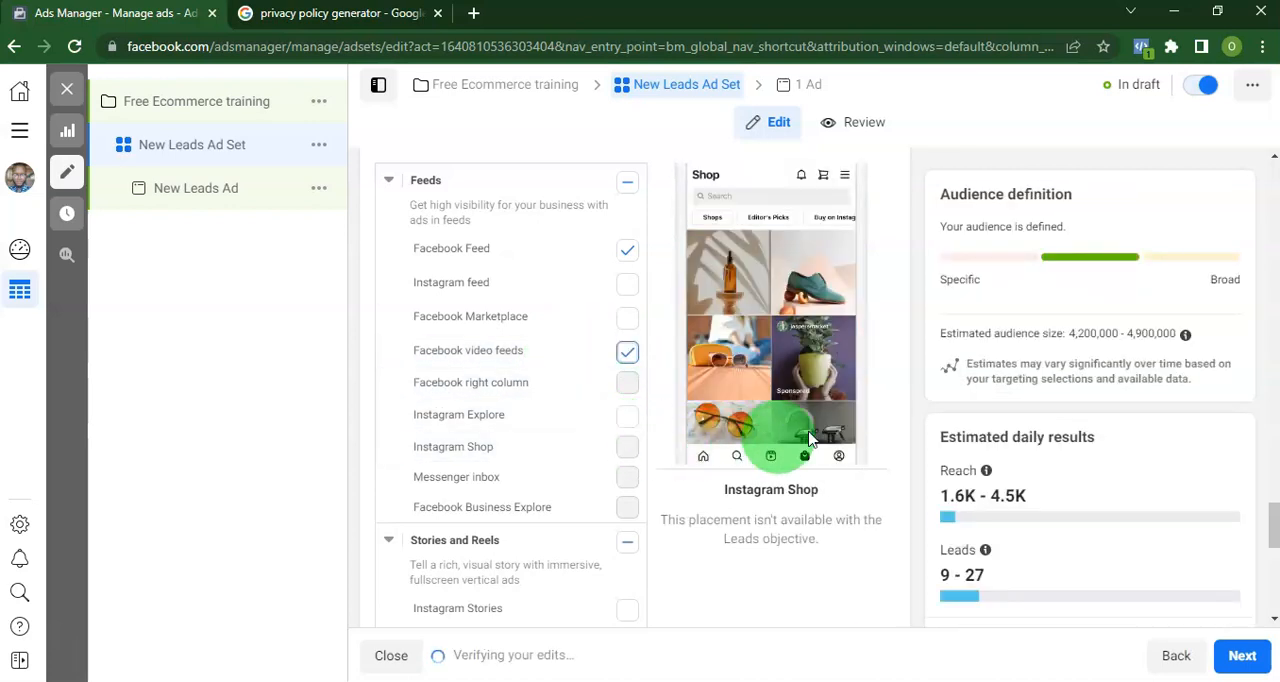
Review the estimated audience size and the selected placements, and continue to the New Leads Ad.
{"action": "left_click_drag", "start_coordinate": [1068, 333], "coordinate": [1098, 333]}
{"action": "scroll", "coordinate": [610, 545], "scroll_direction": "down", "scroll_amount": 6}
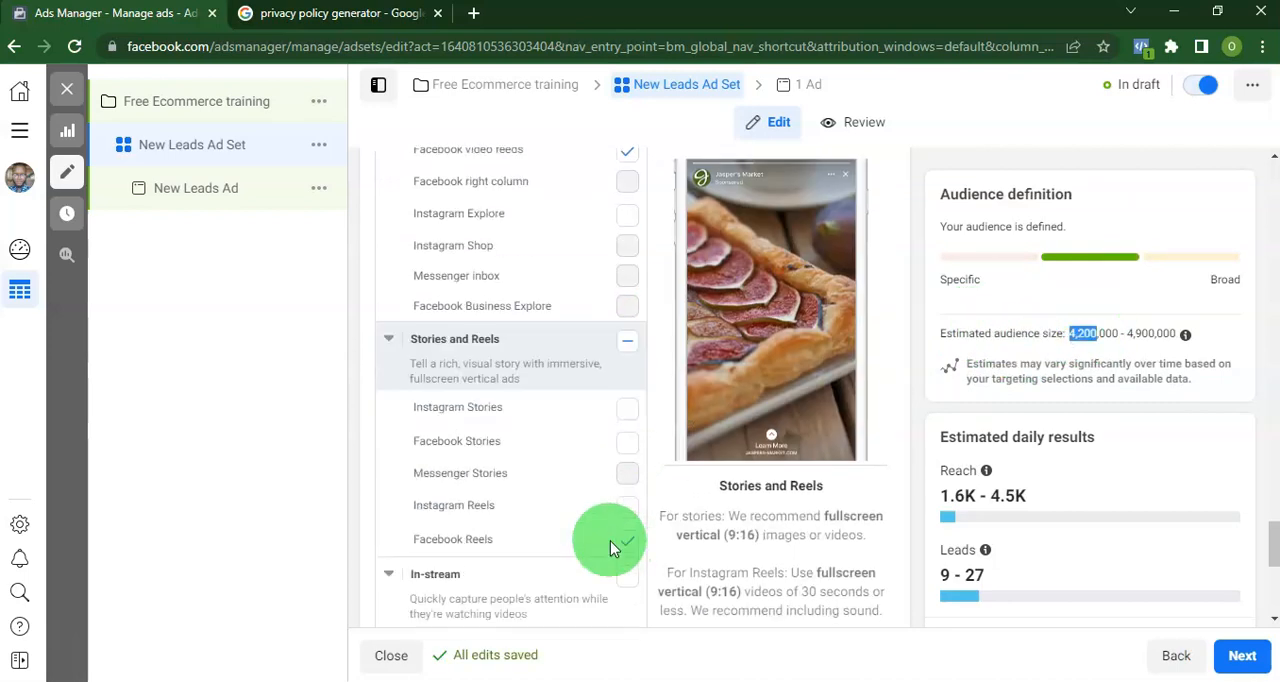
{"action": "scroll", "coordinate": [800, 520], "scroll_direction": "up", "scroll_amount": 10}
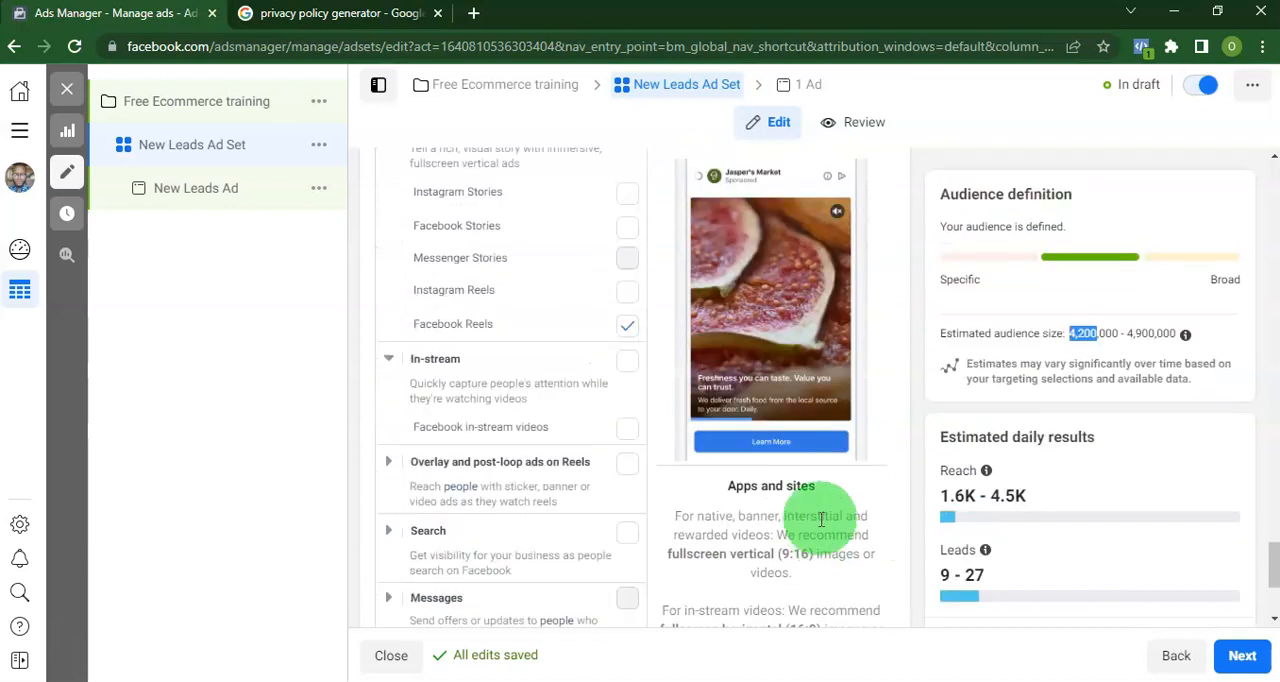
{"action": "scroll", "coordinate": [751, 479], "scroll_direction": "up", "scroll_amount": 1}
{"action": "scroll", "coordinate": [750, 478], "scroll_direction": "down", "scroll_amount": 5}
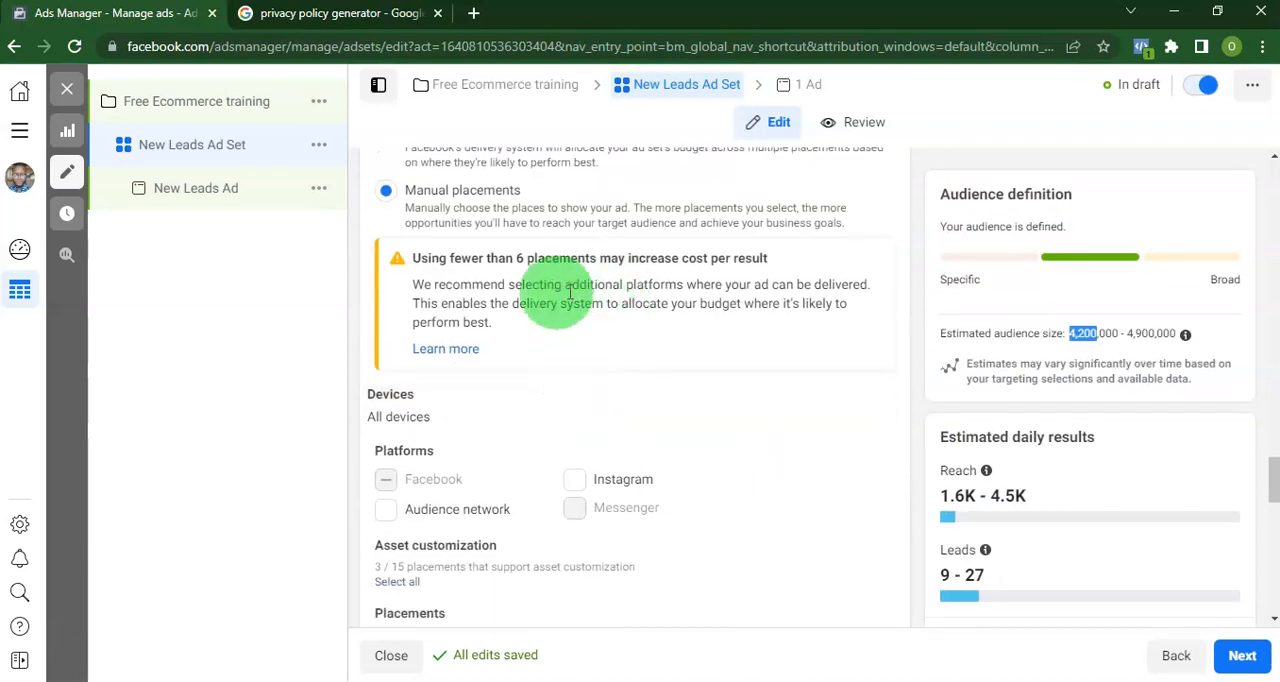
{"action": "scroll", "coordinate": [787, 410], "scroll_direction": "up", "scroll_amount": 1}
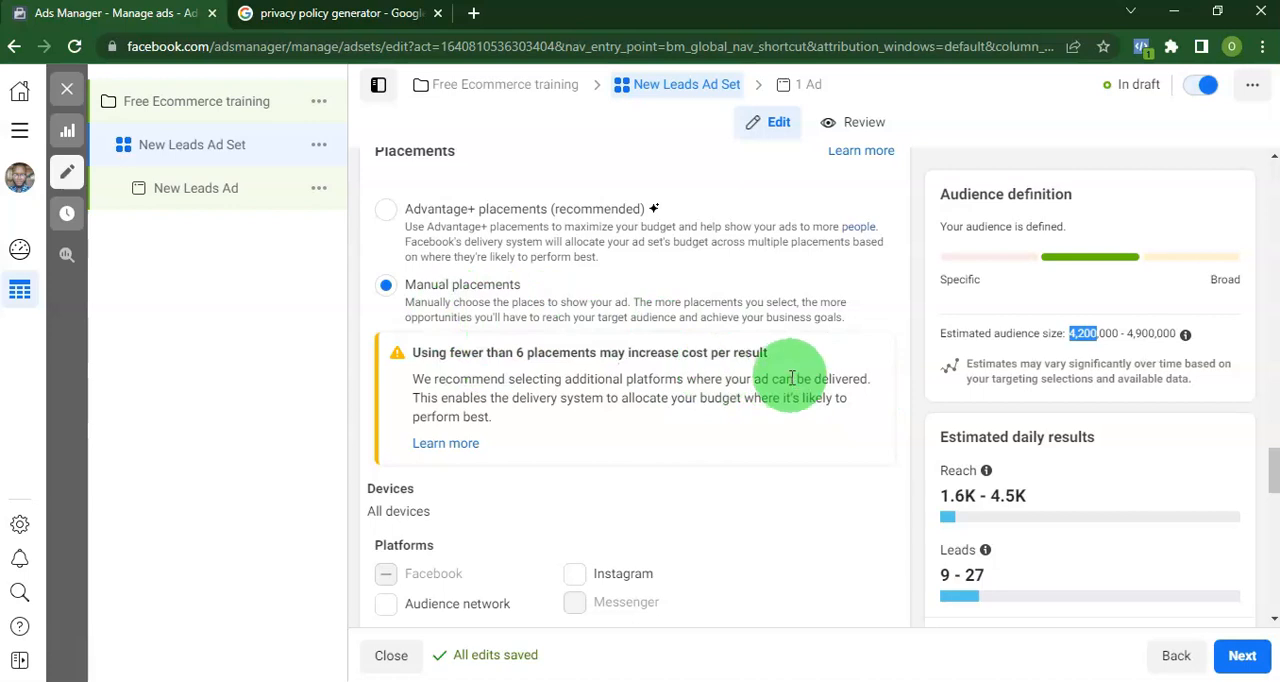
{"action": "scroll", "coordinate": [847, 377], "scroll_direction": "down", "scroll_amount": 3}
{"action": "scroll", "coordinate": [845, 375], "scroll_direction": "down", "scroll_amount": 5}
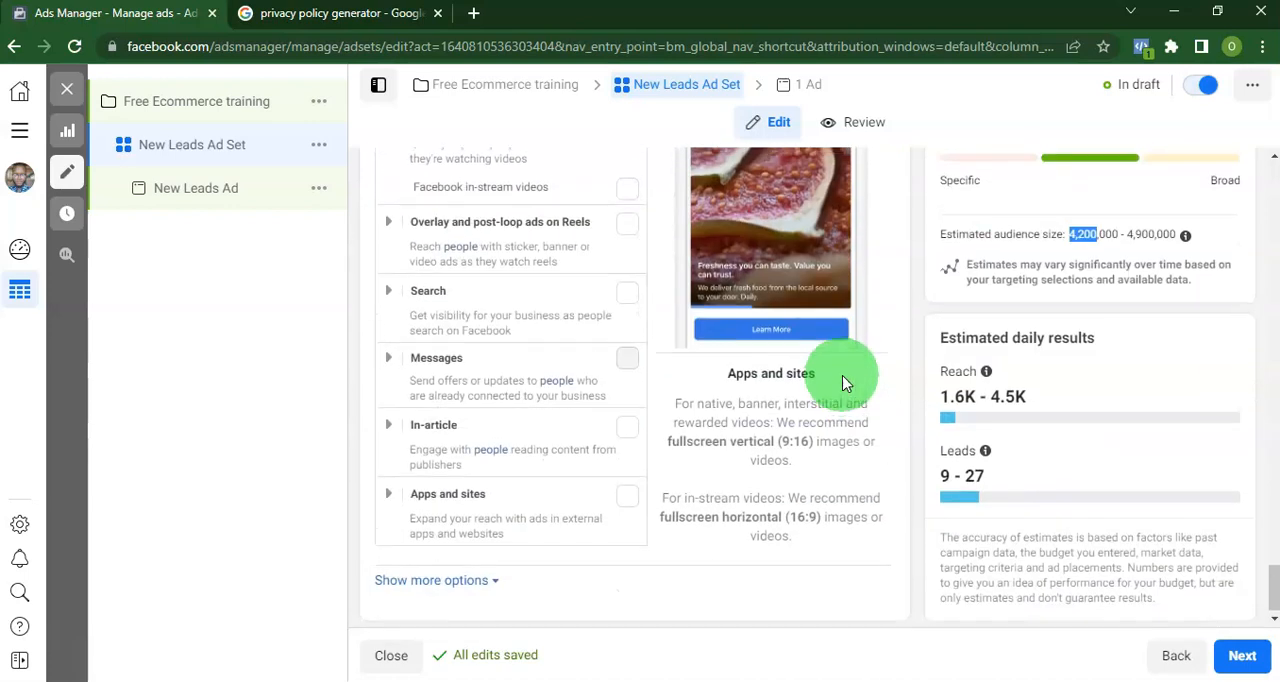
{"action": "left_click", "coordinate": [1240, 657]}
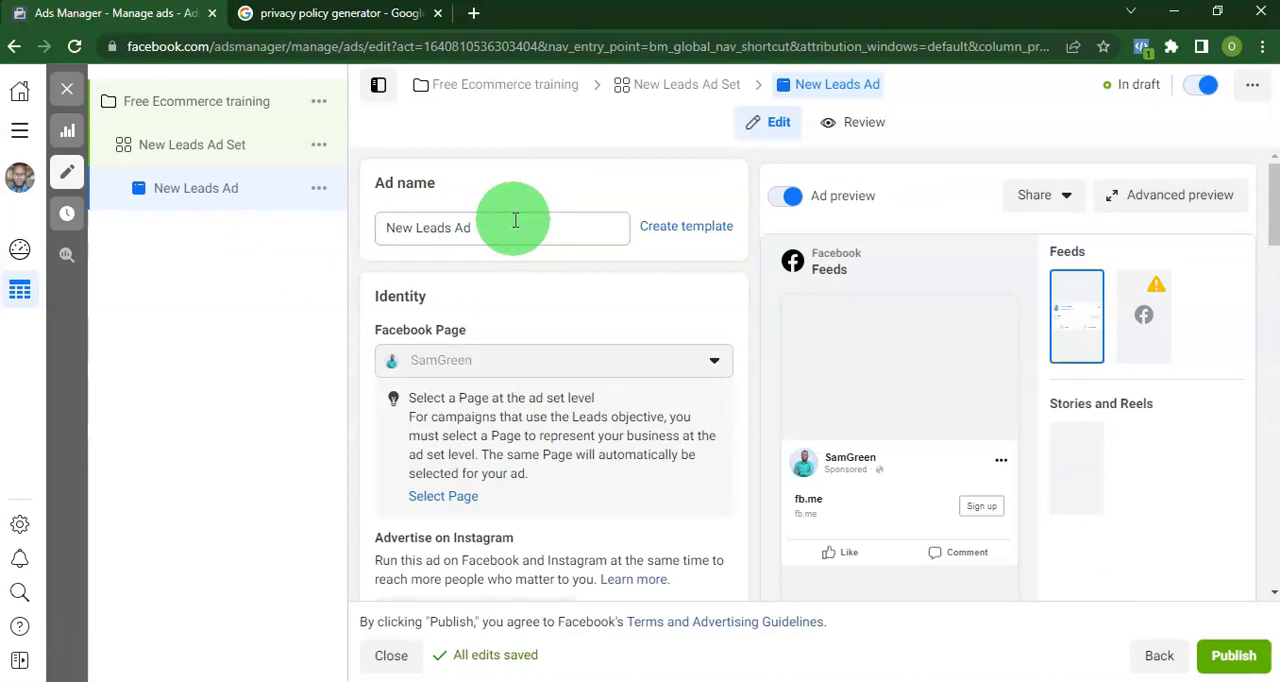
Add the promotional image about finding hot selling products as the media of the single image ad.
{"action": "scroll", "coordinate": [515, 220], "scroll_direction": "down", "scroll_amount": 6}
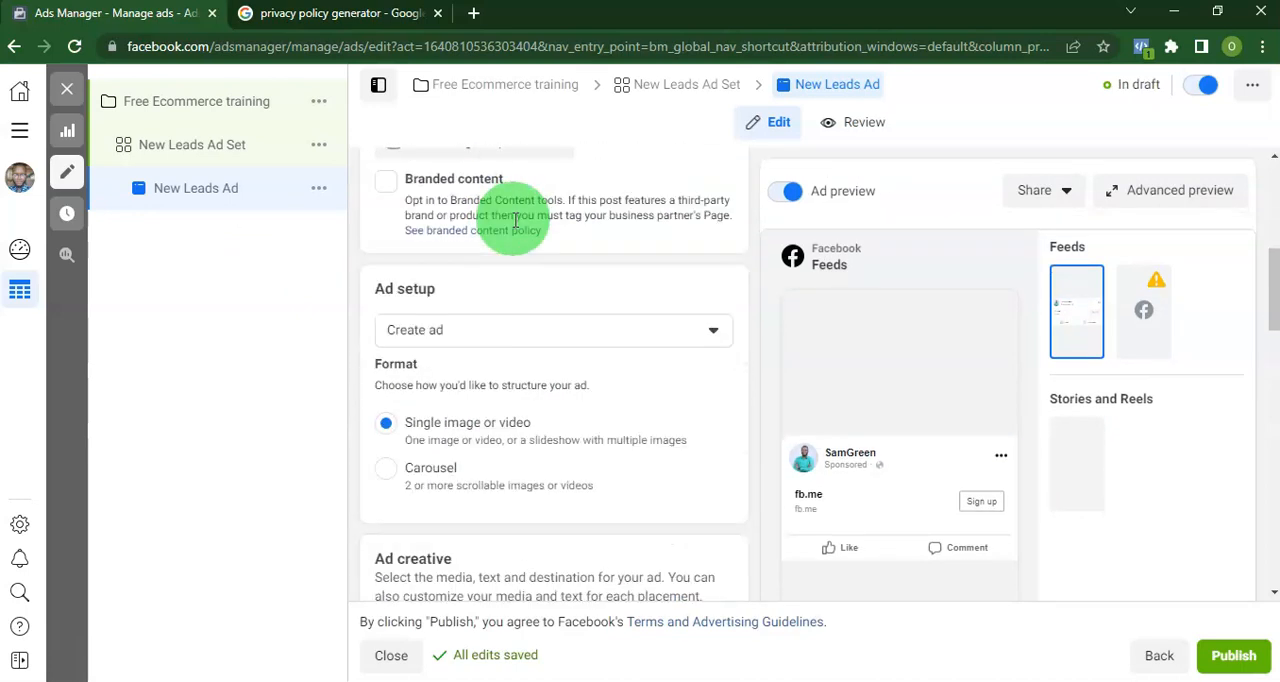
{"action": "scroll", "coordinate": [500, 330], "scroll_direction": "down", "scroll_amount": 3}
{"action": "scroll", "coordinate": [460, 270], "scroll_direction": "up", "scroll_amount": 1}
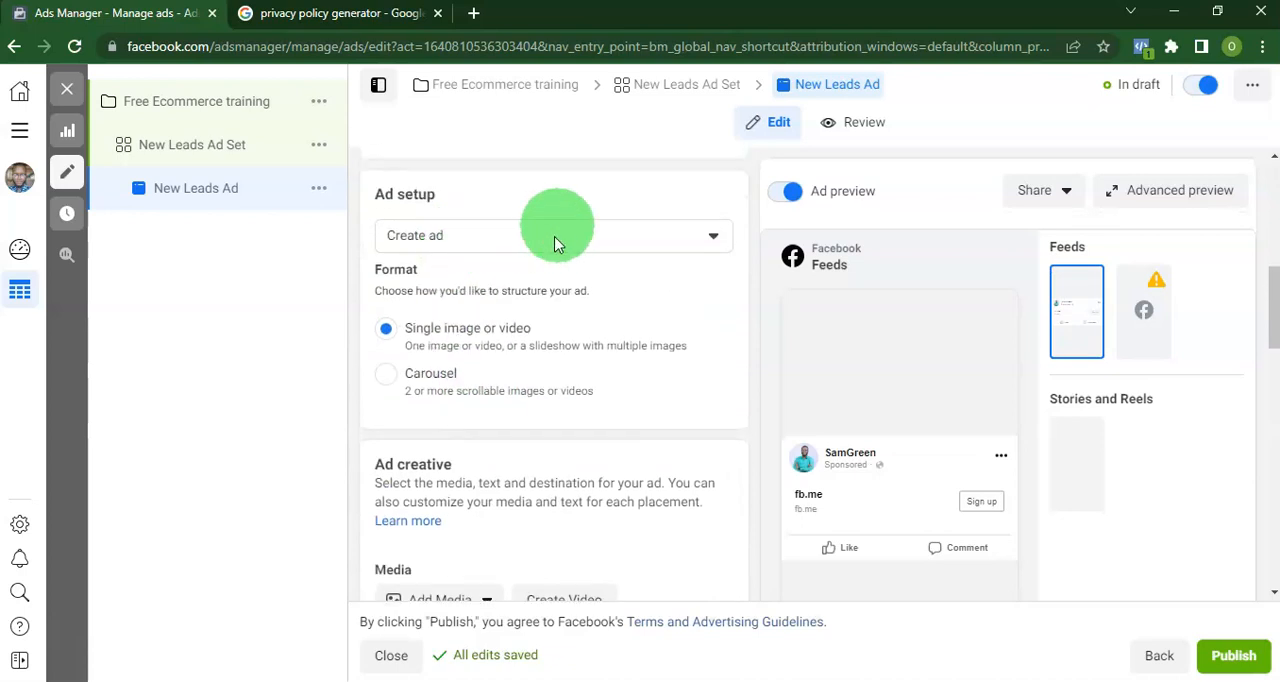
{"action": "scroll", "coordinate": [570, 278], "scroll_direction": "down", "scroll_amount": 1}
{"action": "scroll", "coordinate": [543, 343], "scroll_direction": "down", "scroll_amount": 3}
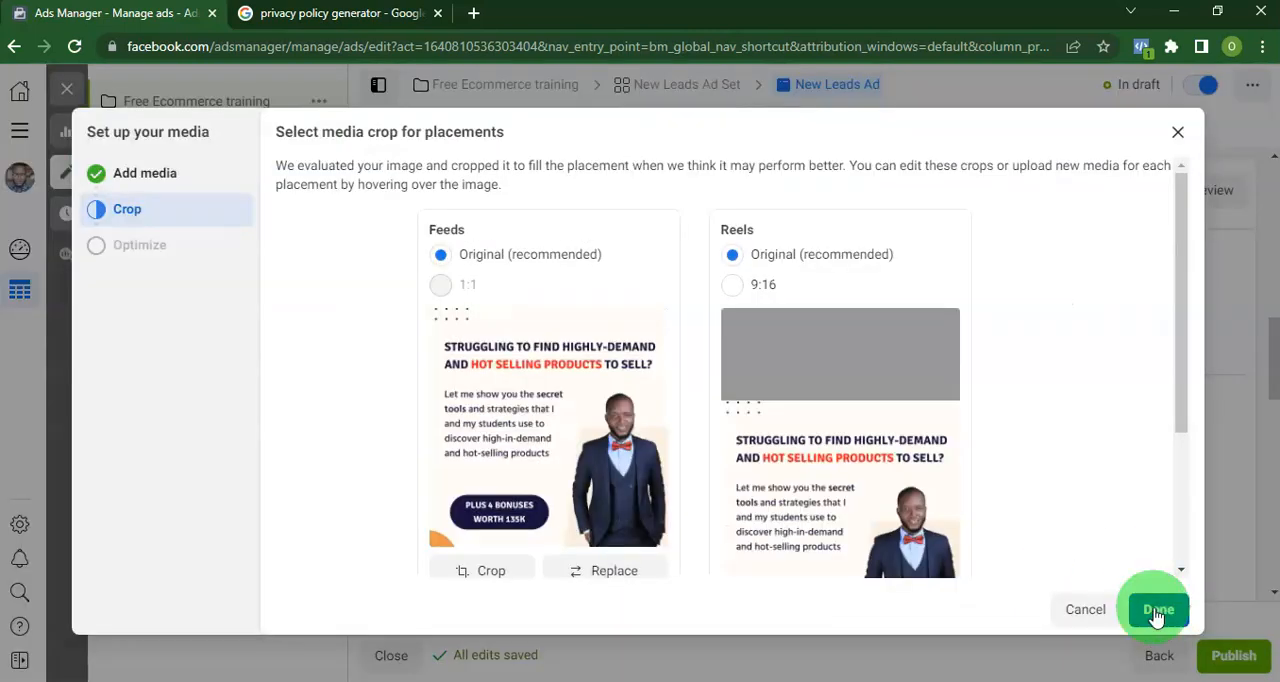
{"action": "left_click", "coordinate": [1160, 608]}
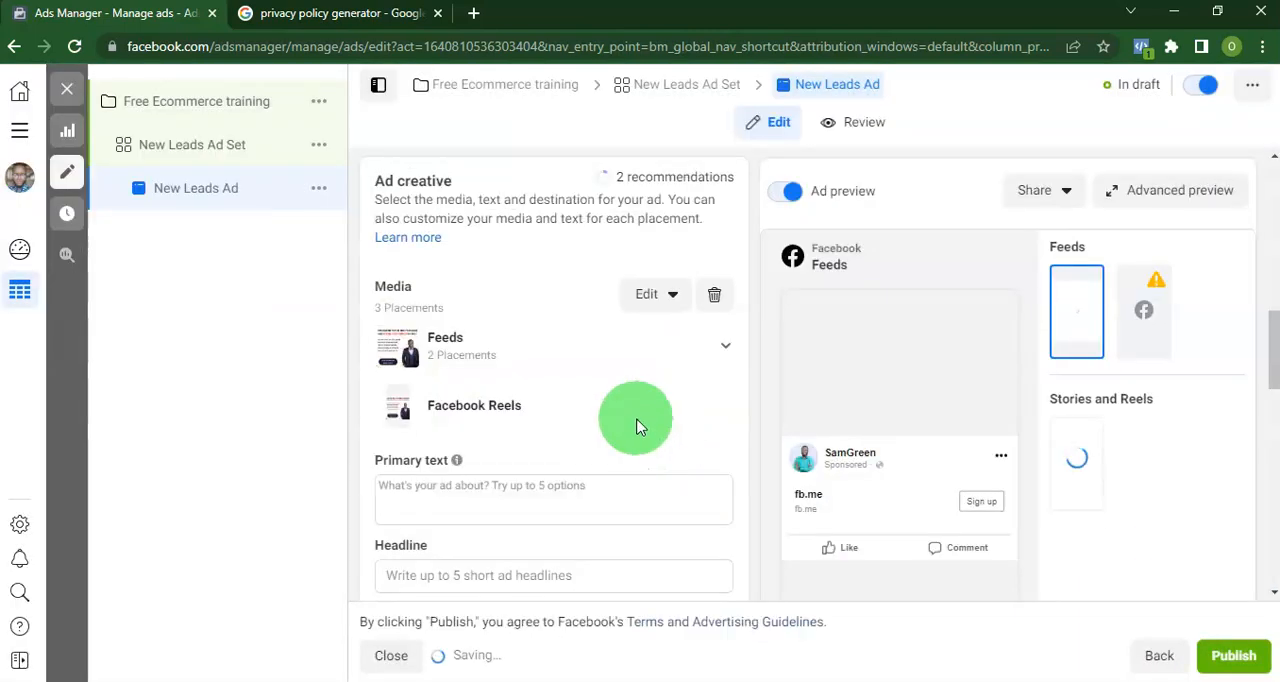
Paste the ad copy about the free WhatsApp business class, including its booking link, as the primary text.
{"action": "scroll", "coordinate": [600, 385], "scroll_direction": "down", "scroll_amount": 2}
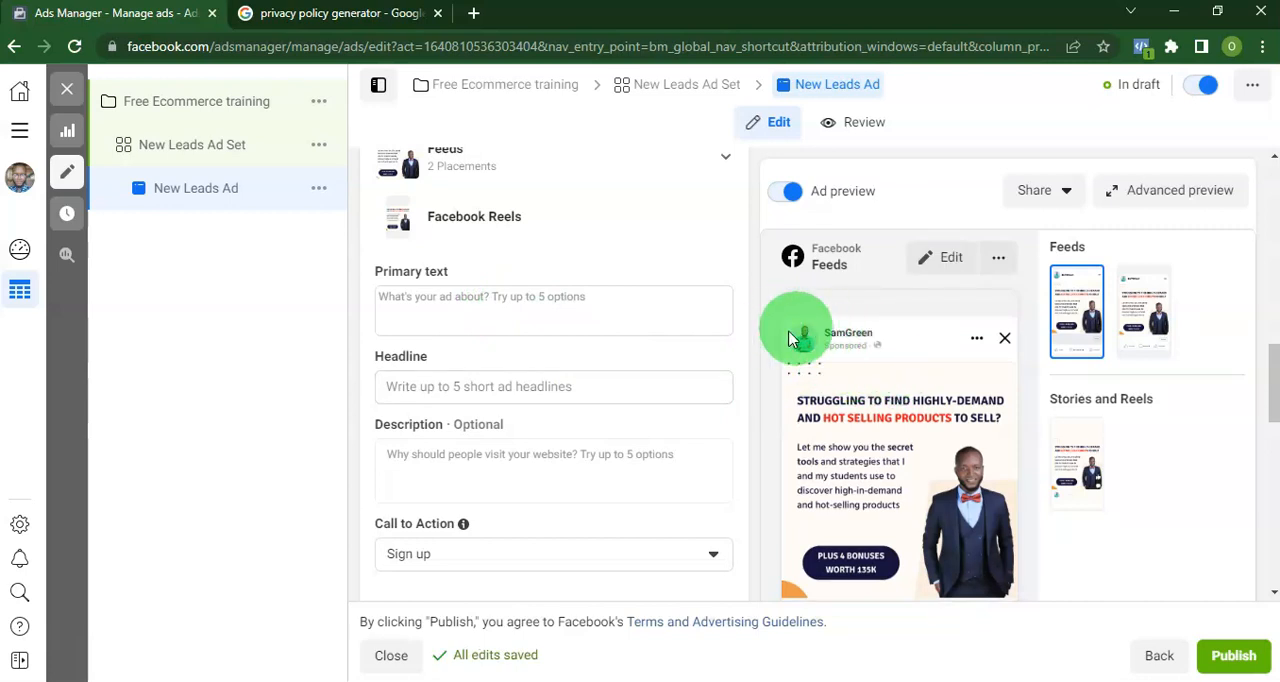
{"action": "left_click", "coordinate": [412, 318]}
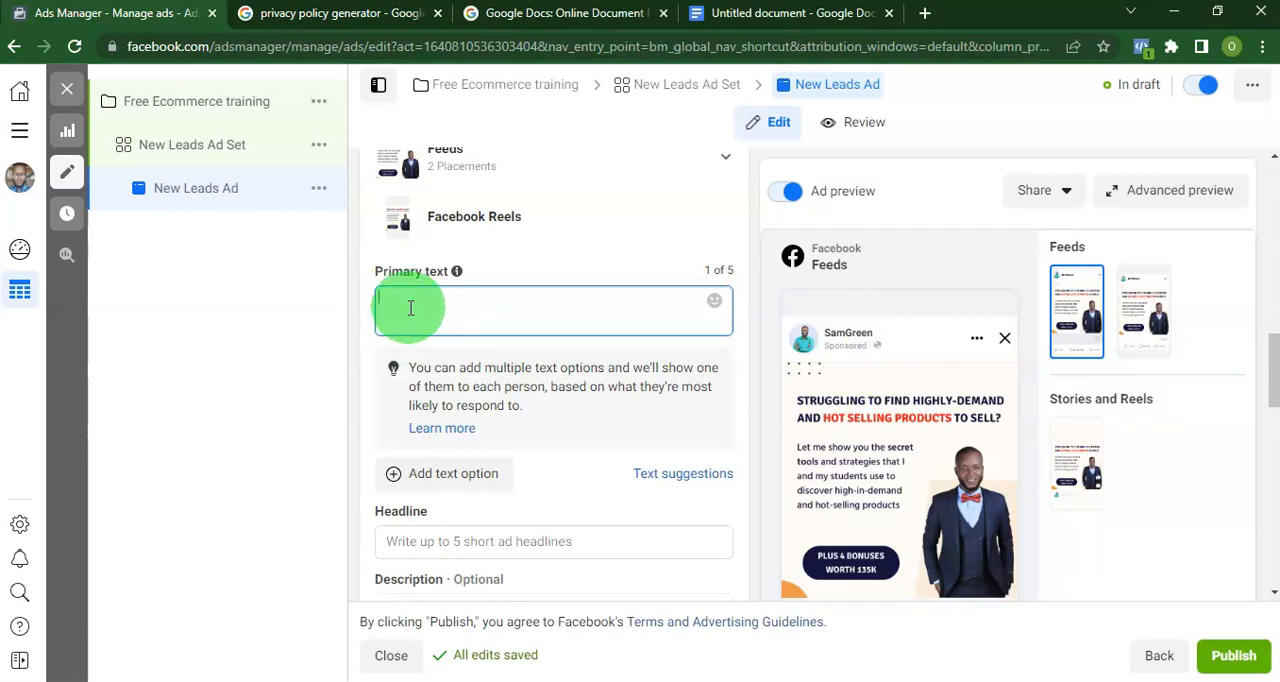
{"action": "type", "text": "You can also be financially free and live the life you always desire by starting your own business And the good thing about this business model is that you can start with low or Zero capital  I will be hosting a free WhatsApp class where i'm going to be walking you through the step-by-step guide on how you can start this business click on the link below to book a slot before the class gets filled up  http://wa.link/qvjl5c"}
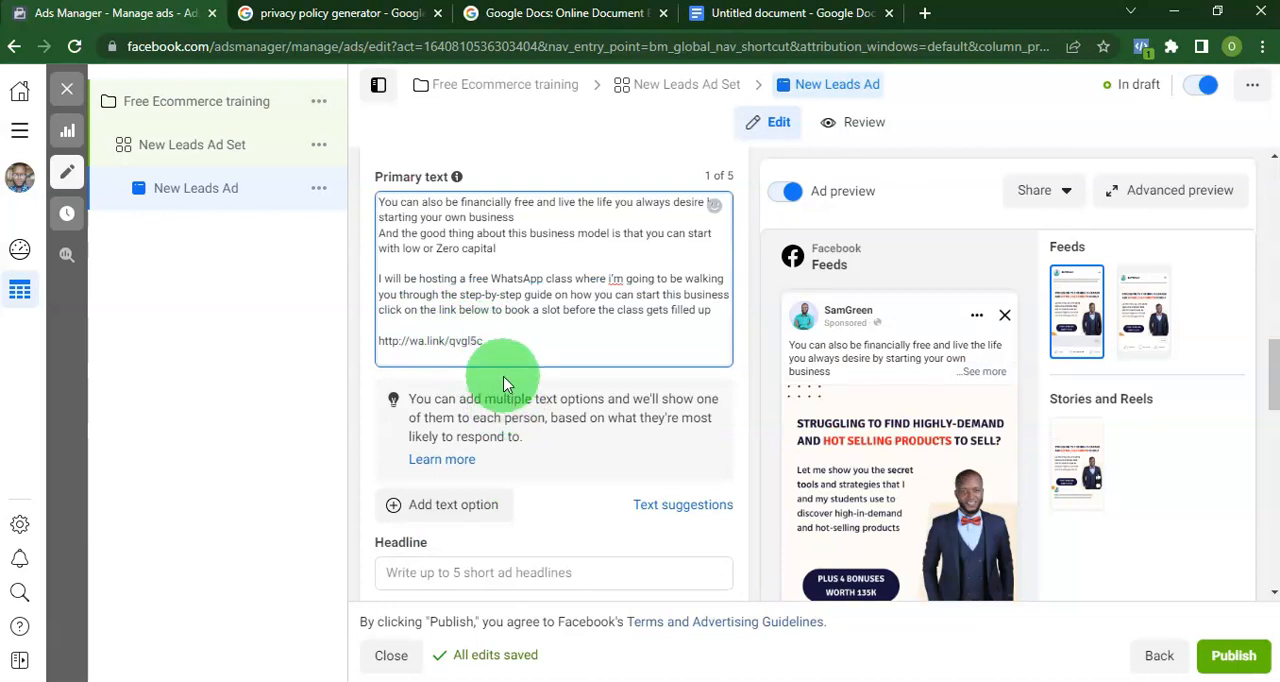
Set the ad headline to "FREE ECOMMERCE CLASS LIMITED SEAT AVAILABLE!".
{"action": "scroll", "coordinate": [500, 372], "scroll_direction": "down", "scroll_amount": 5}
{"action": "scroll", "coordinate": [860, 430], "scroll_direction": "down", "scroll_amount": 5}
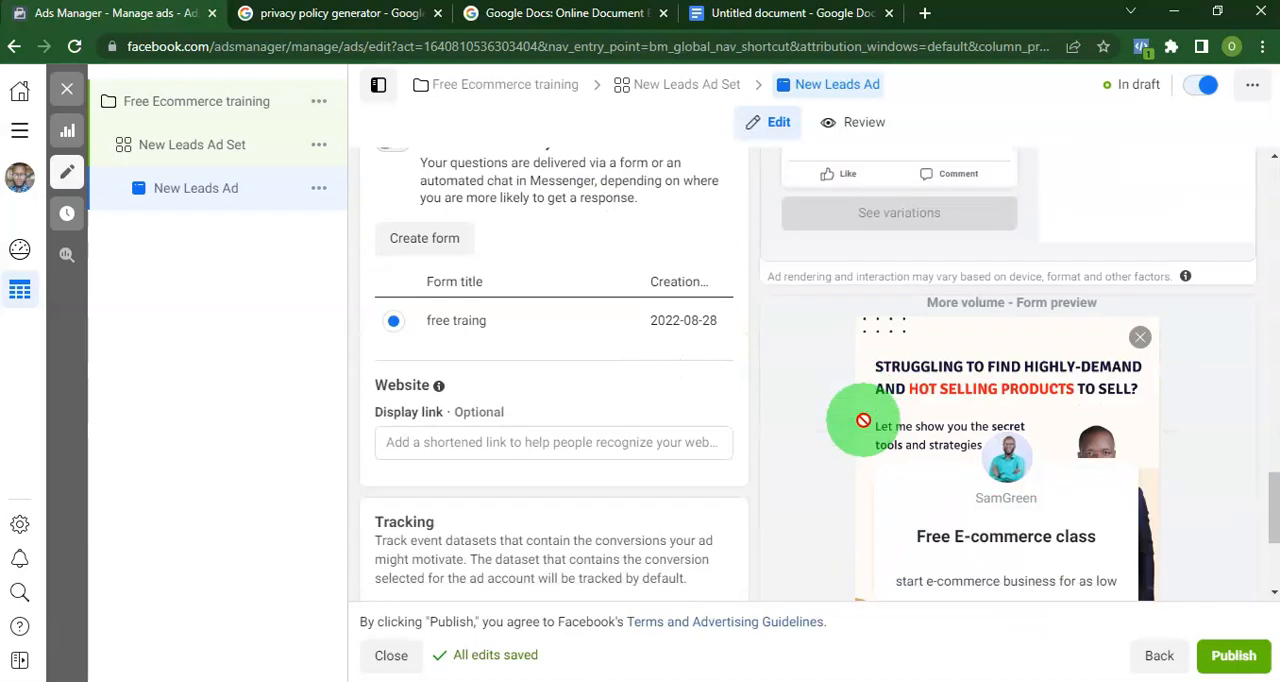
{"action": "scroll", "coordinate": [863, 420], "scroll_direction": "up", "scroll_amount": 3}
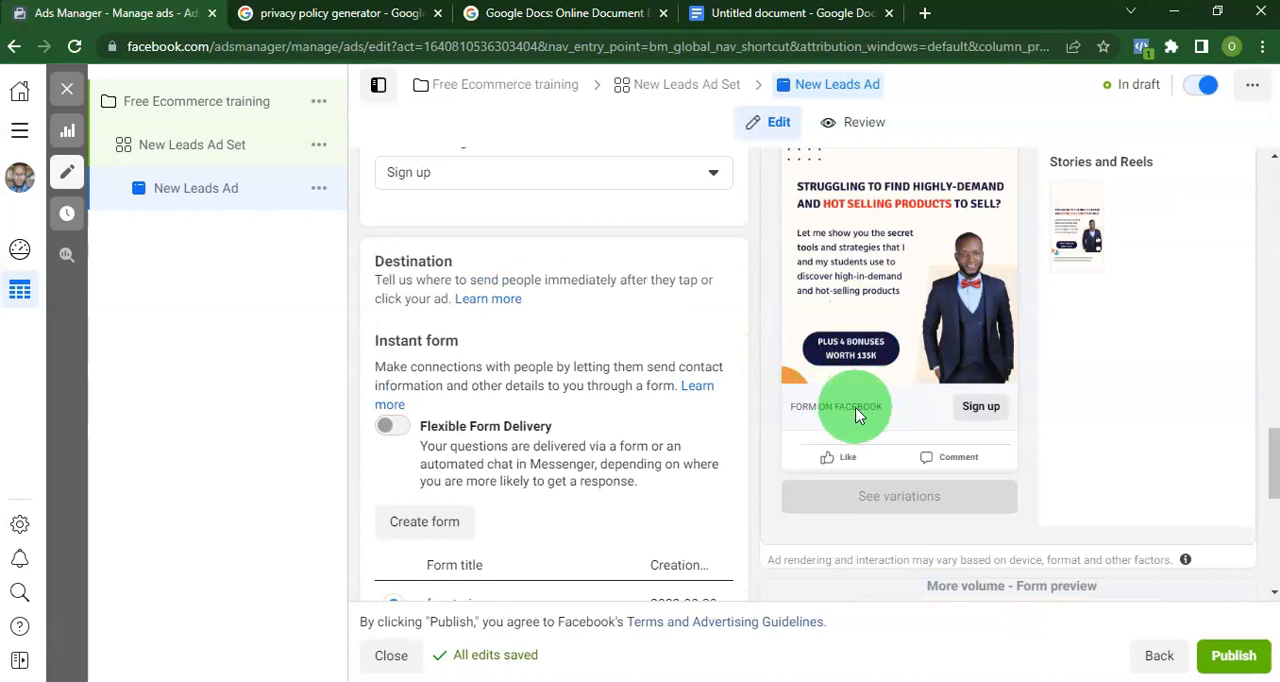
{"action": "scroll", "coordinate": [513, 355], "scroll_direction": "up", "scroll_amount": 3}
{"action": "left_click", "coordinate": [392, 296]}
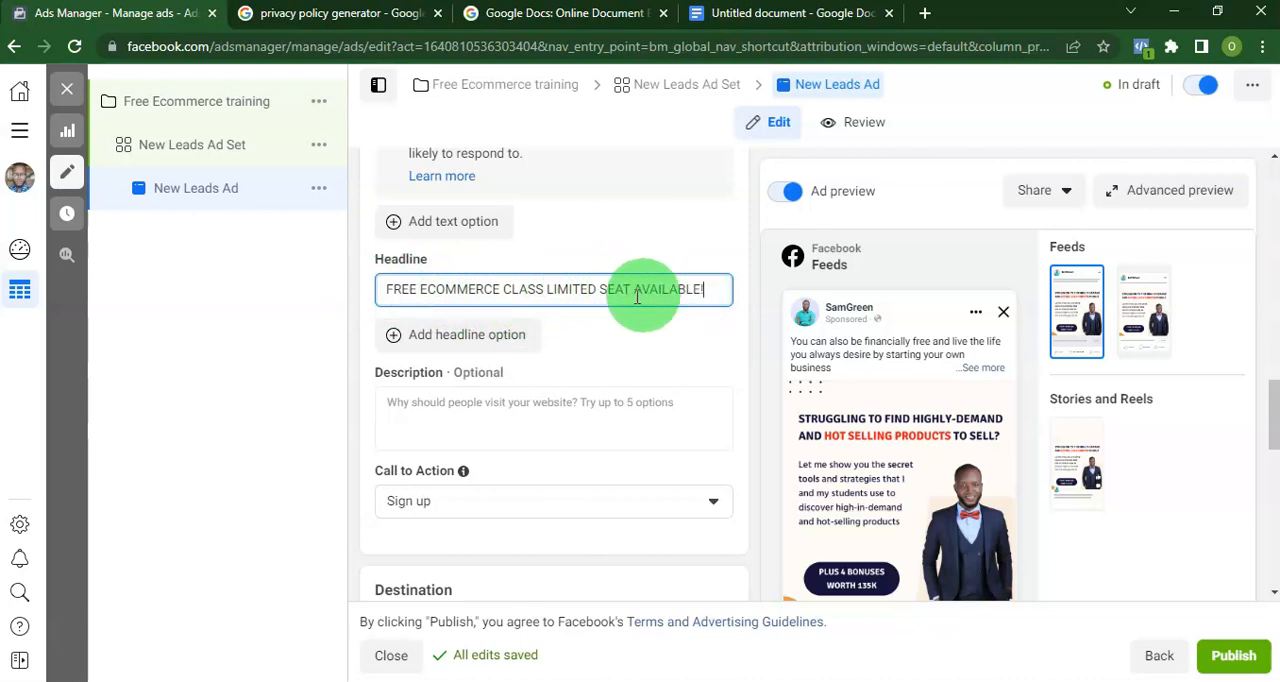
Check the ad preview with the headline and choose Sign up as the call to action.
{"action": "scroll", "coordinate": [905, 518], "scroll_direction": "down", "scroll_amount": 5}
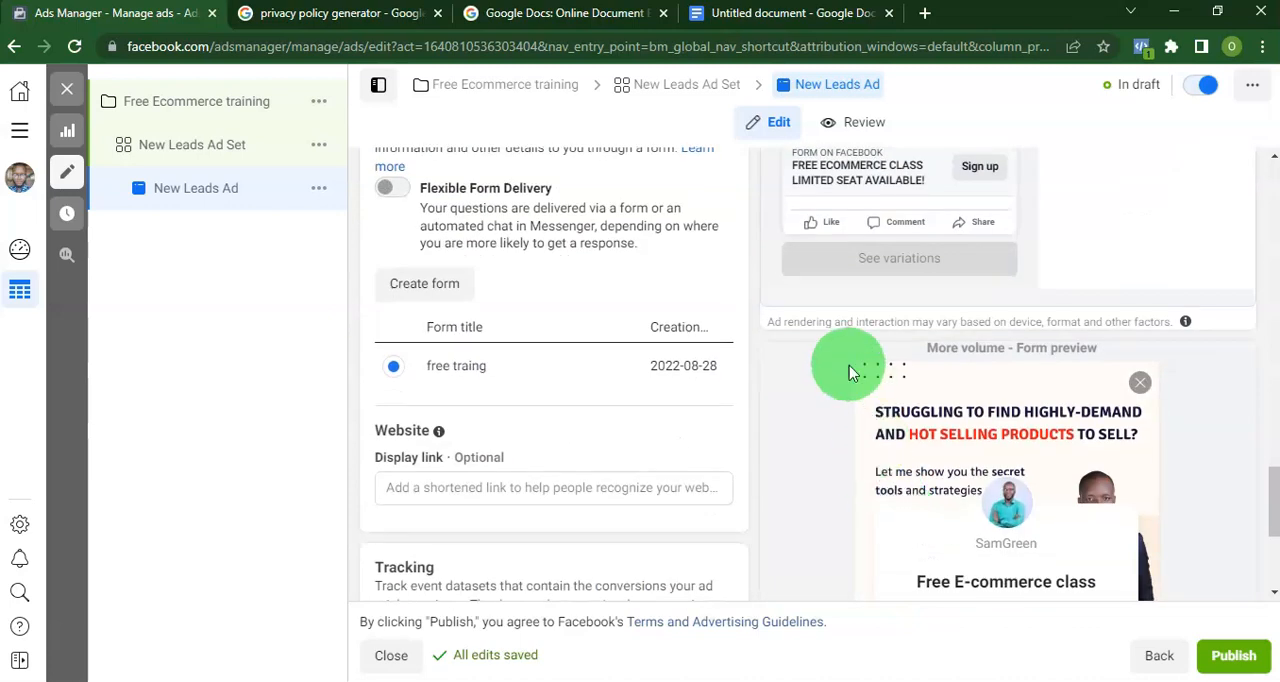
{"action": "scroll", "coordinate": [848, 365], "scroll_direction": "up", "scroll_amount": 2}
{"action": "scroll", "coordinate": [540, 378], "scroll_direction": "up", "scroll_amount": 4}
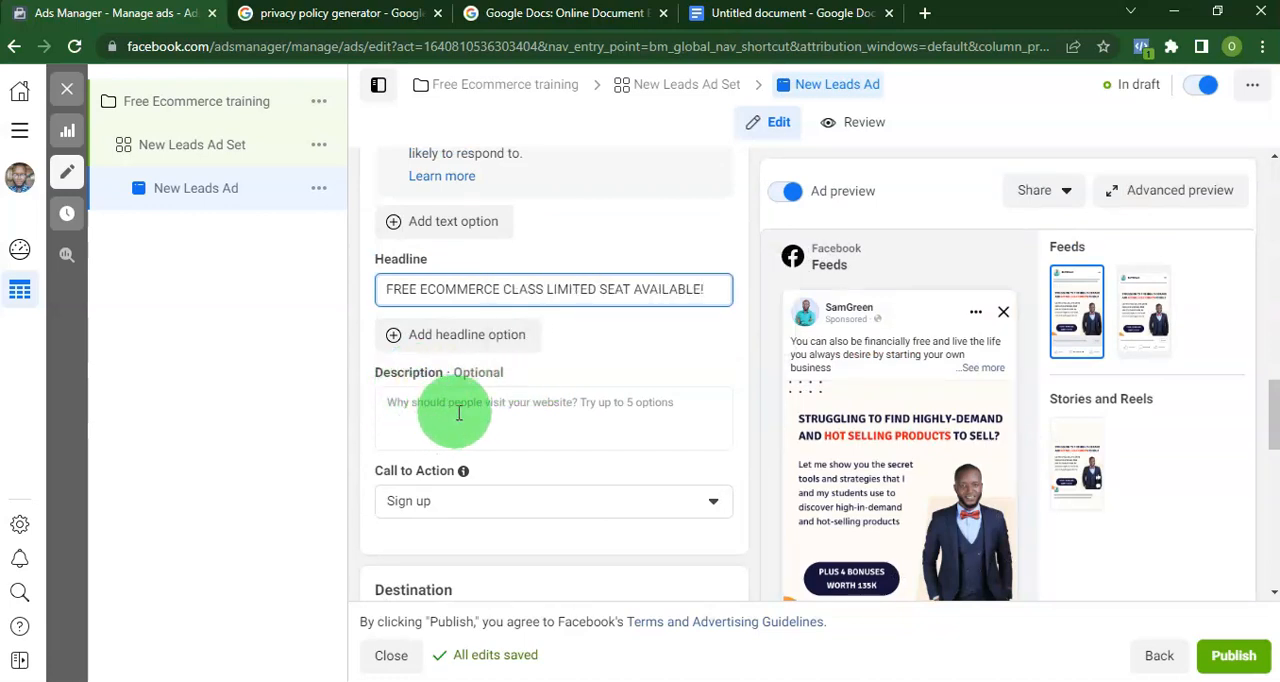
{"action": "scroll", "coordinate": [629, 359], "scroll_direction": "down", "scroll_amount": 1}
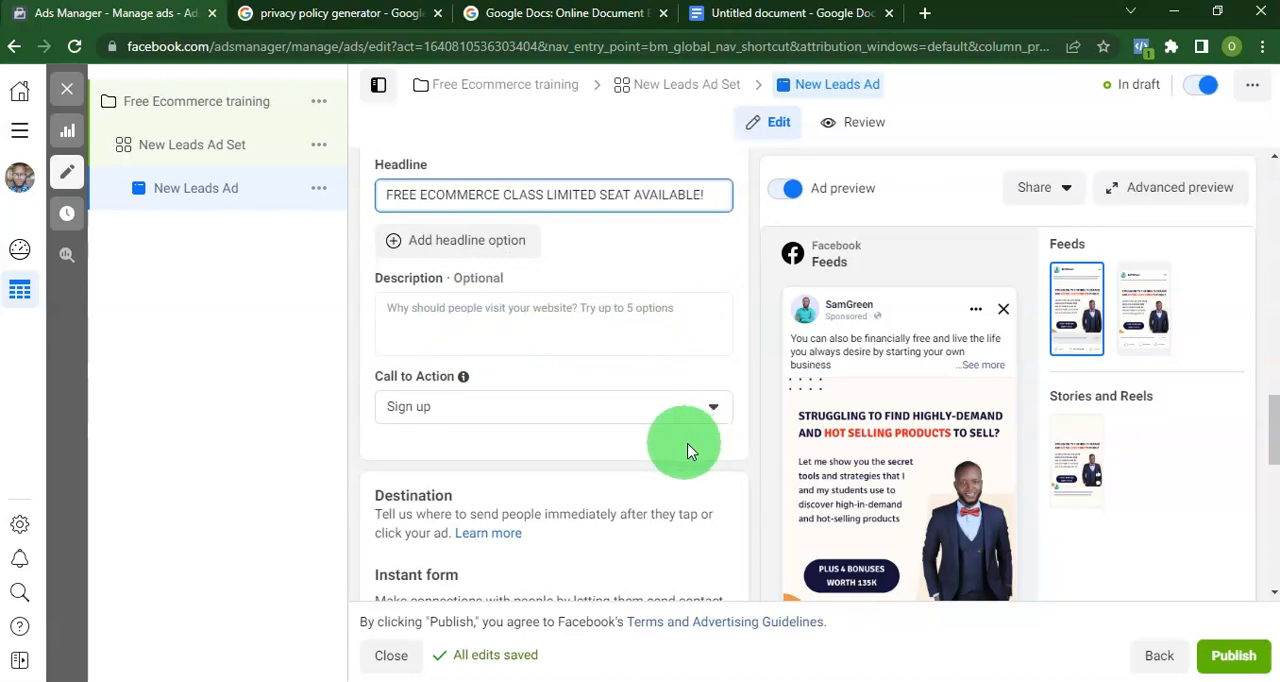
{"action": "left_click", "coordinate": [543, 408]}
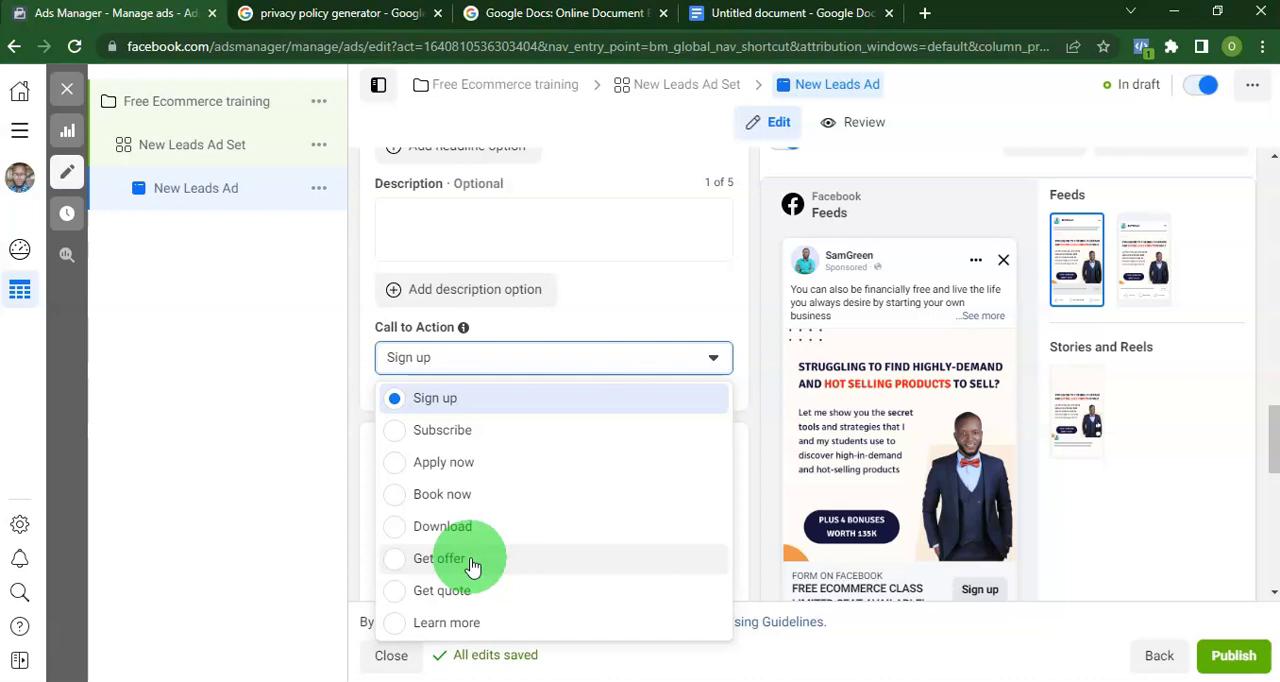
{"action": "left_click", "coordinate": [470, 402]}
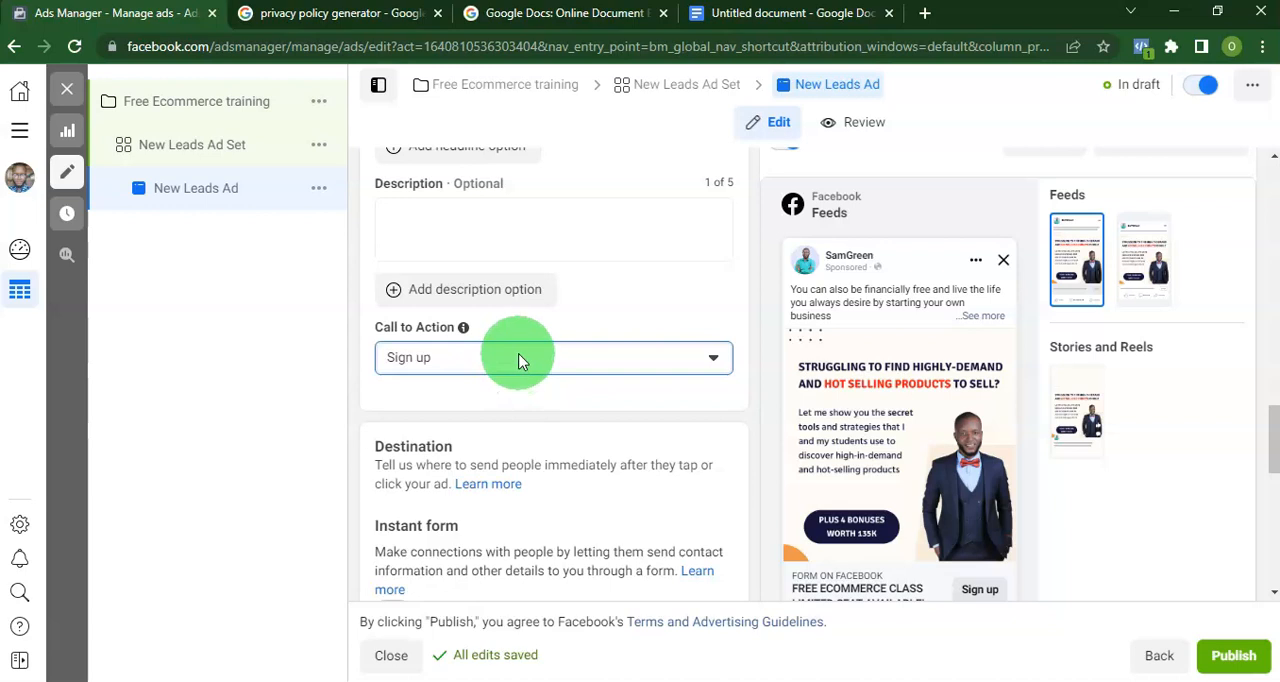
Create a new instant form and name it Free Ecommerce Training.
{"action": "scroll", "coordinate": [522, 370], "scroll_direction": "down", "scroll_amount": 3}
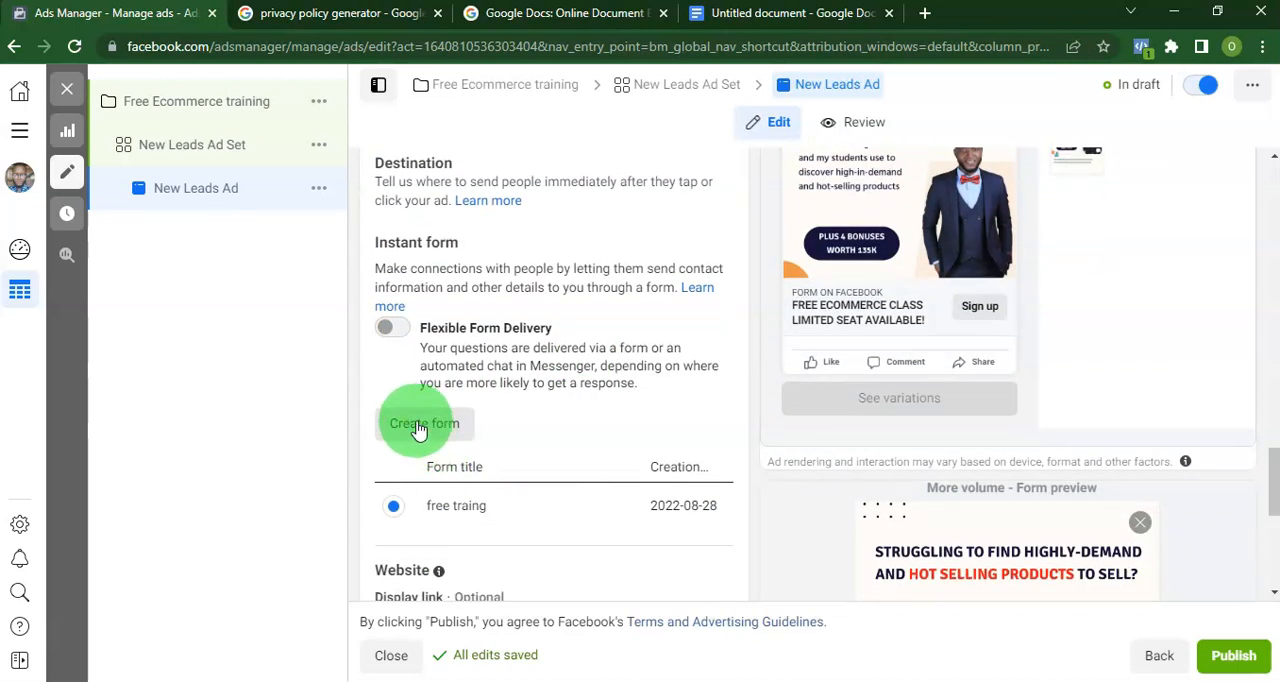
{"action": "left_click", "coordinate": [426, 430]}
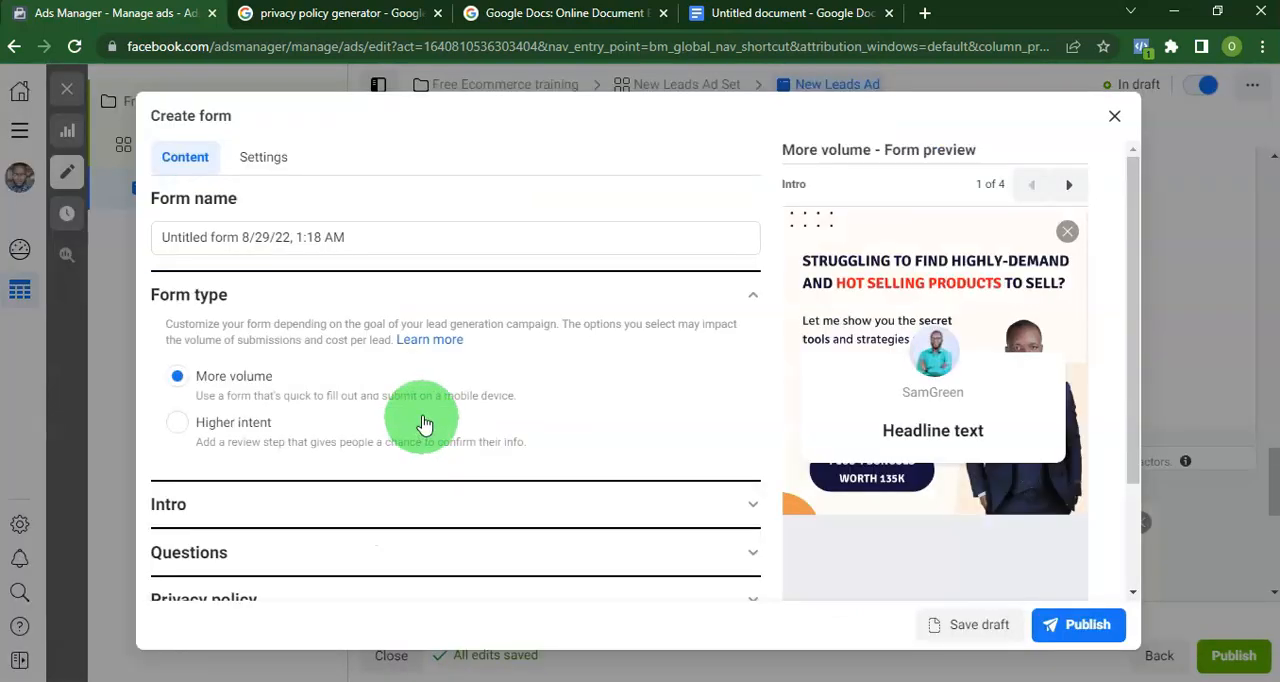
{"action": "left_click", "coordinate": [412, 231]}
{"action": "key", "text": "ctrl+a"}
{"action": "type", "text": "Free Ecommerce Training"}
Set the form's intro greeting headline to "Free Ecommerce Training" with the paragraph "Learn the exact method i use to make 150k to 700k every month selling physical product".
{"action": "scroll", "coordinate": [314, 407], "scroll_direction": "down", "scroll_amount": 1}
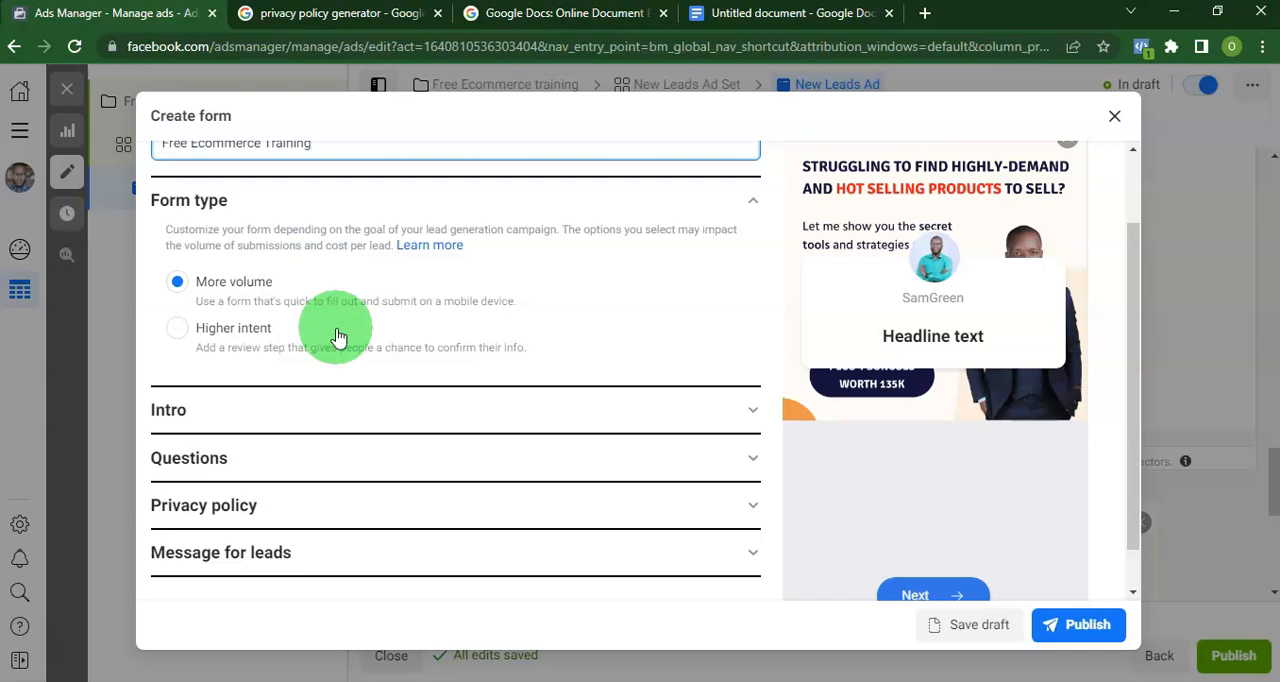
{"action": "left_click", "coordinate": [208, 406]}
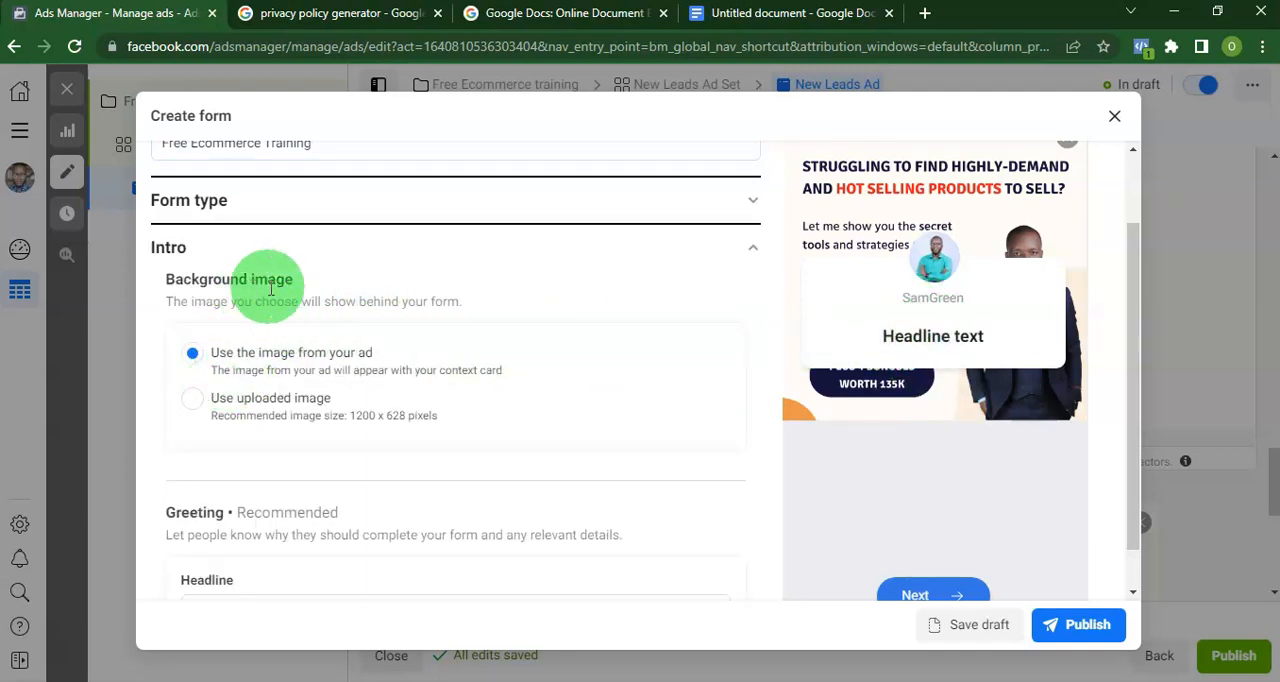
{"action": "scroll", "coordinate": [290, 420], "scroll_direction": "down", "scroll_amount": 1}
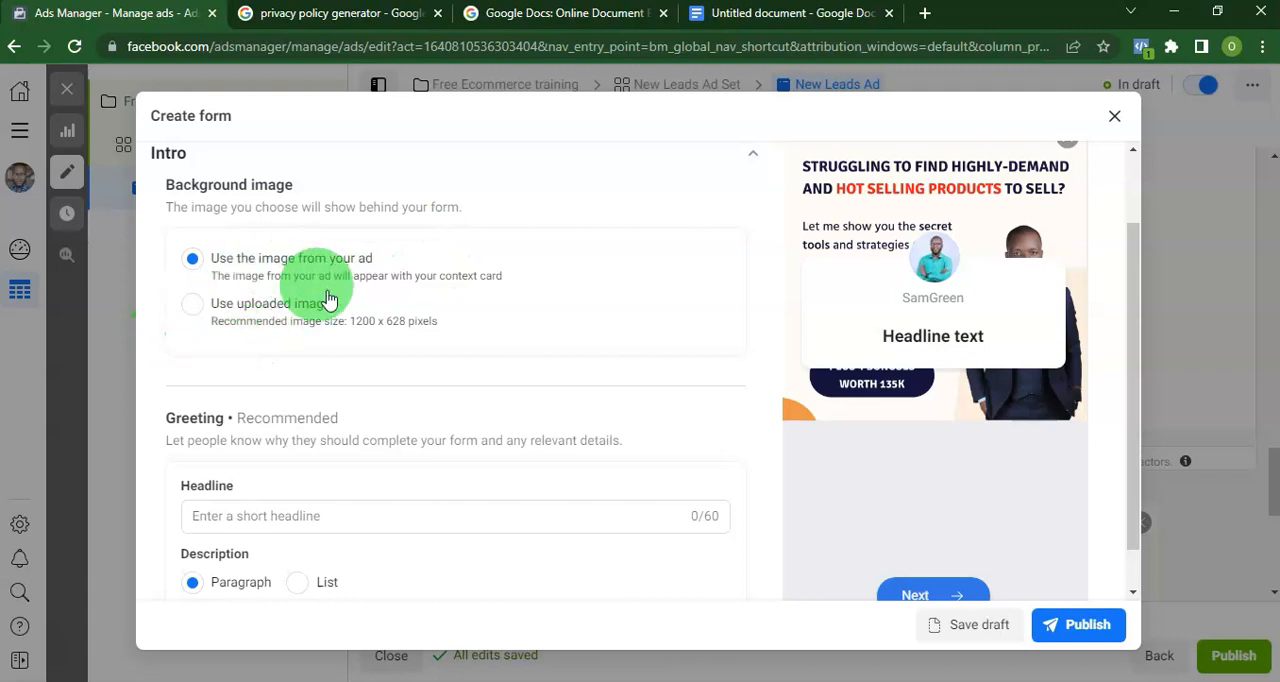
{"action": "scroll", "coordinate": [275, 485], "scroll_direction": "down", "scroll_amount": 2}
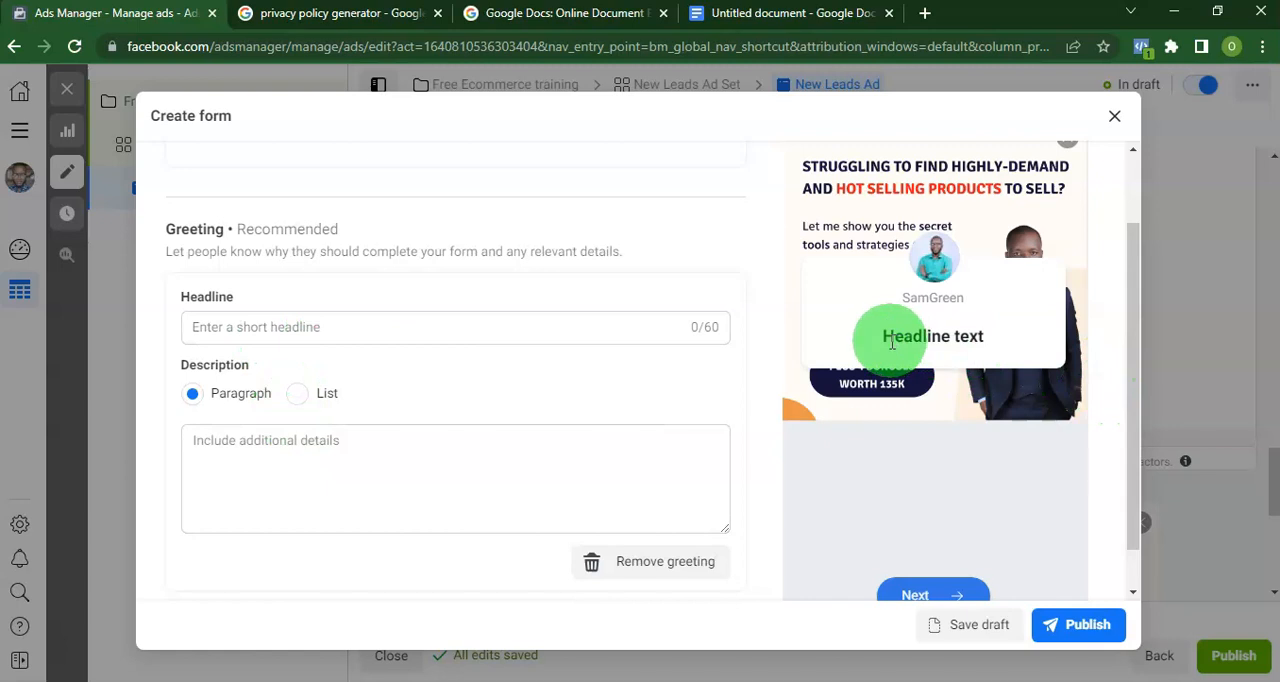
{"action": "left_click", "coordinate": [323, 330]}
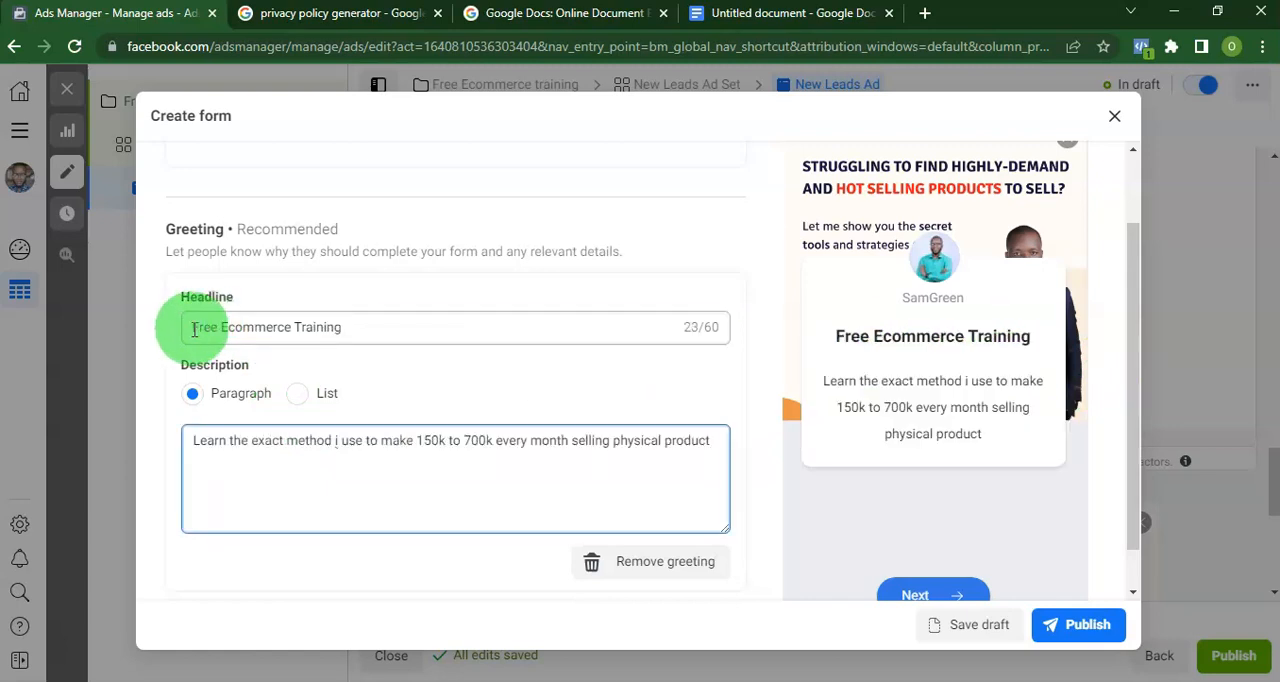
{"action": "left_click_drag", "start_coordinate": [195, 328], "coordinate": [395, 327]}
{"action": "left_click", "coordinate": [397, 328]}
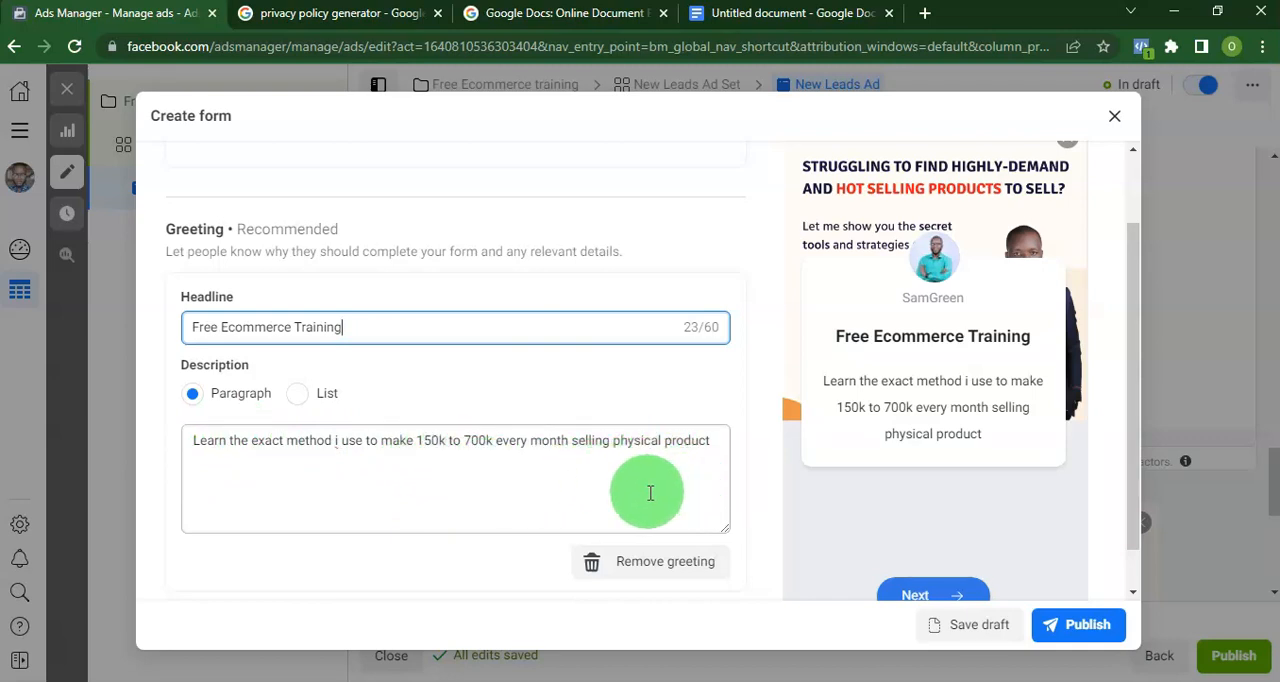
Remove Email from the form's prefill questions and add the Phone number contact field.
{"action": "scroll", "coordinate": [610, 485], "scroll_direction": "down", "scroll_amount": 1}
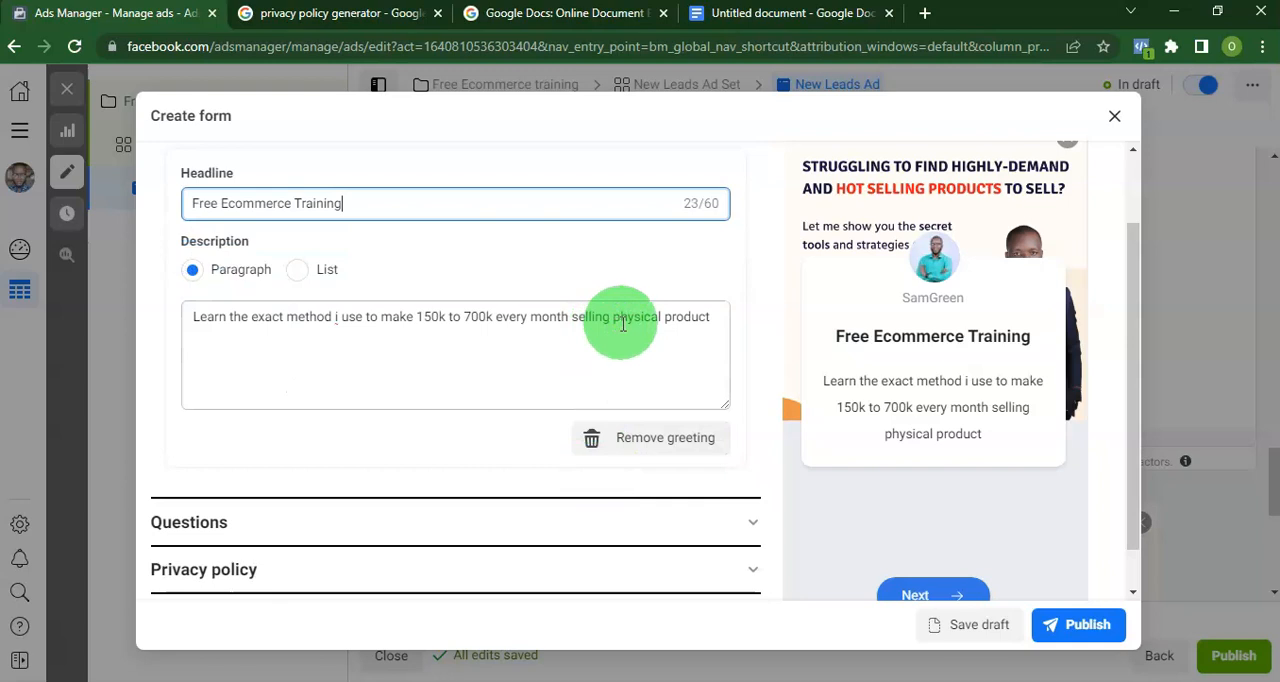
{"action": "scroll", "coordinate": [308, 463], "scroll_direction": "down", "scroll_amount": 1}
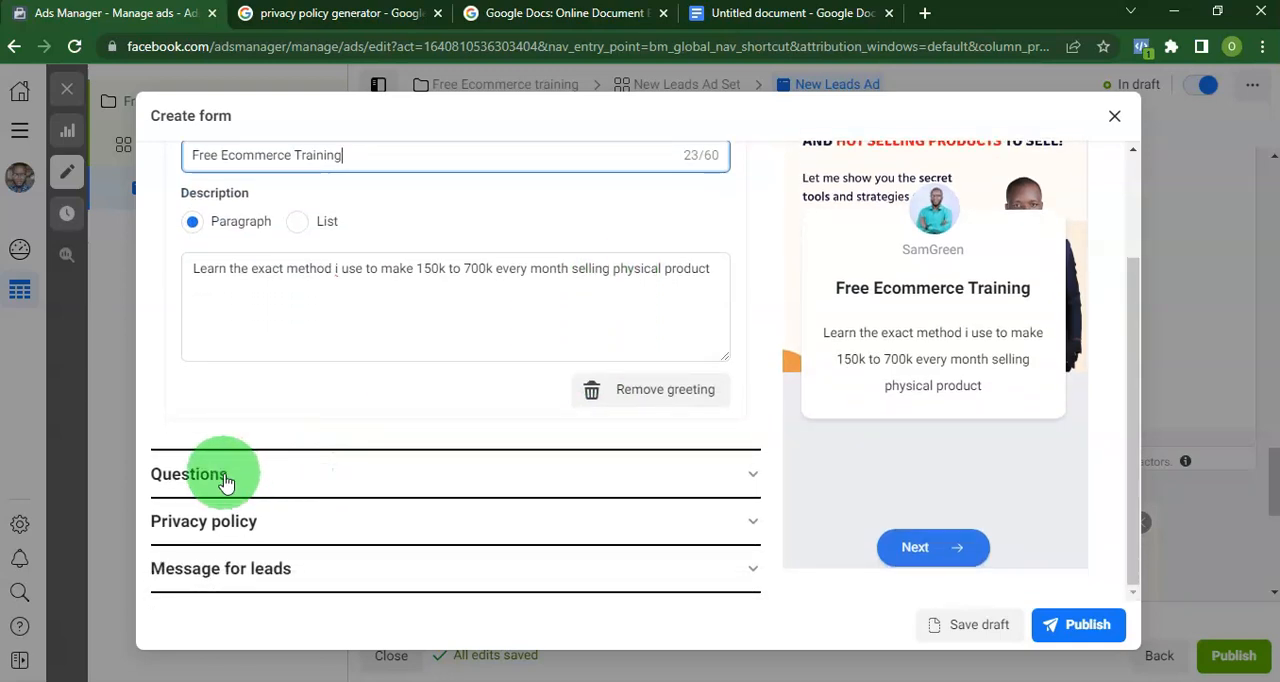
{"action": "left_click", "coordinate": [226, 474]}
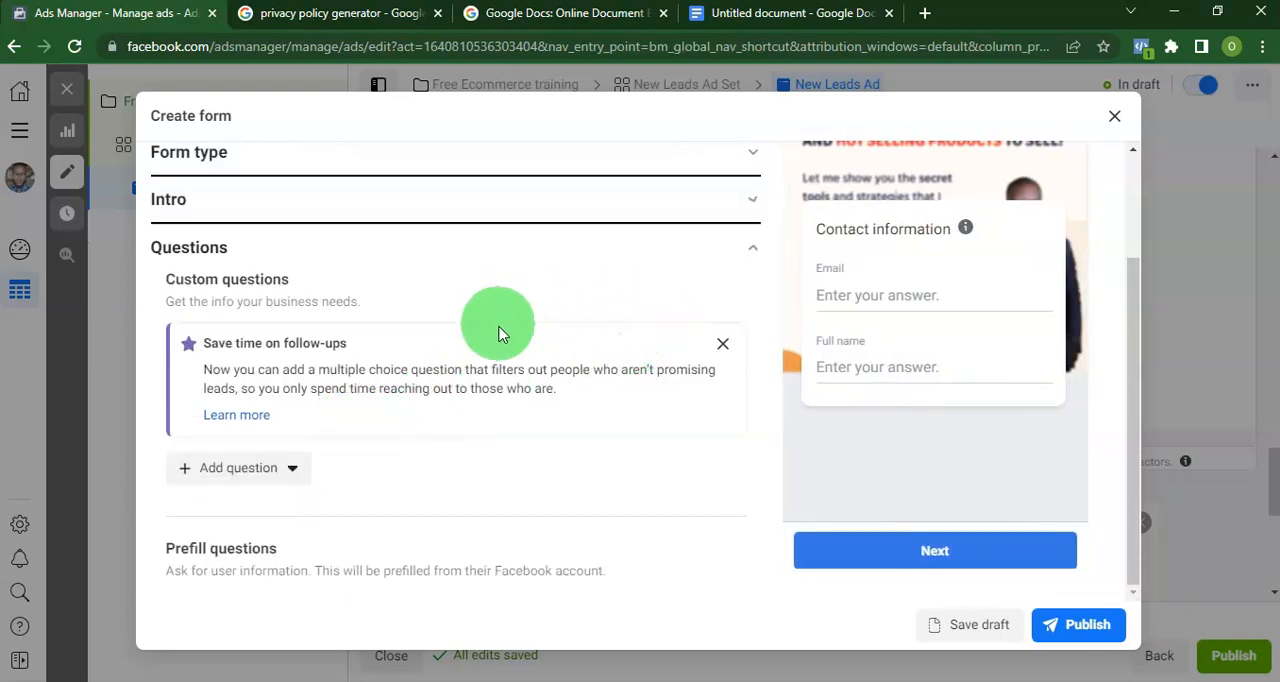
{"action": "left_click", "coordinate": [722, 344]}
{"action": "scroll", "coordinate": [329, 468], "scroll_direction": "down", "scroll_amount": 3}
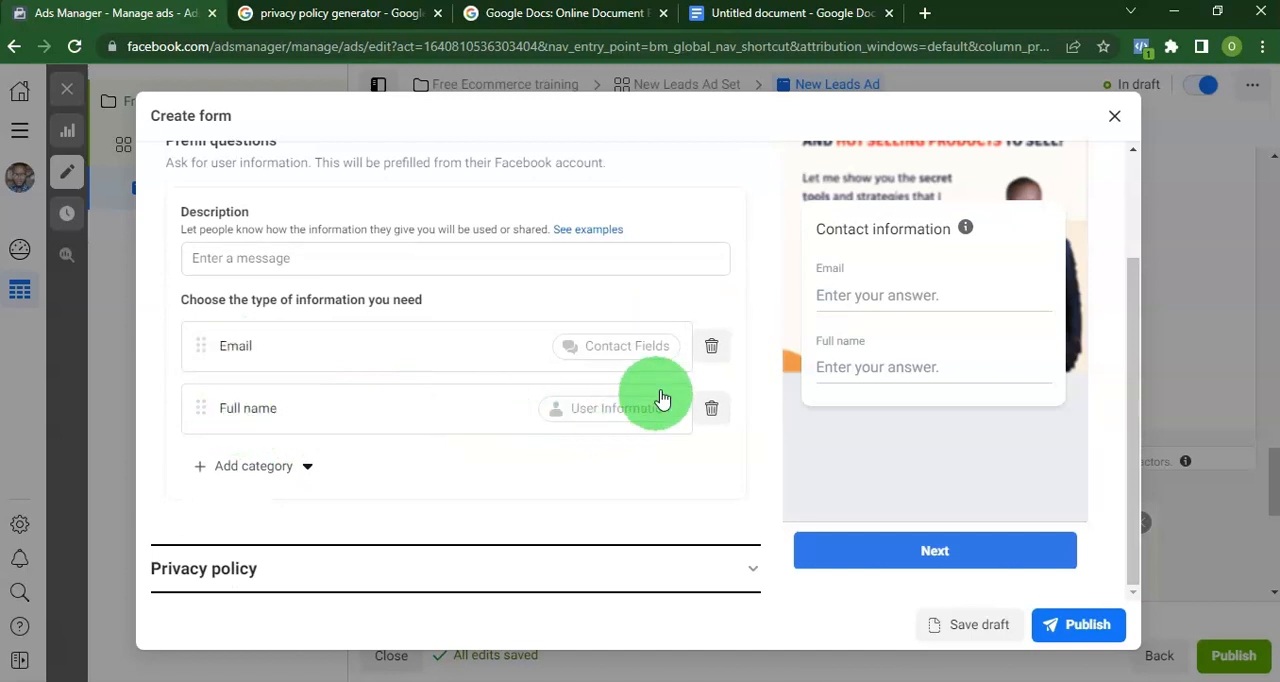
{"action": "left_click", "coordinate": [712, 347]}
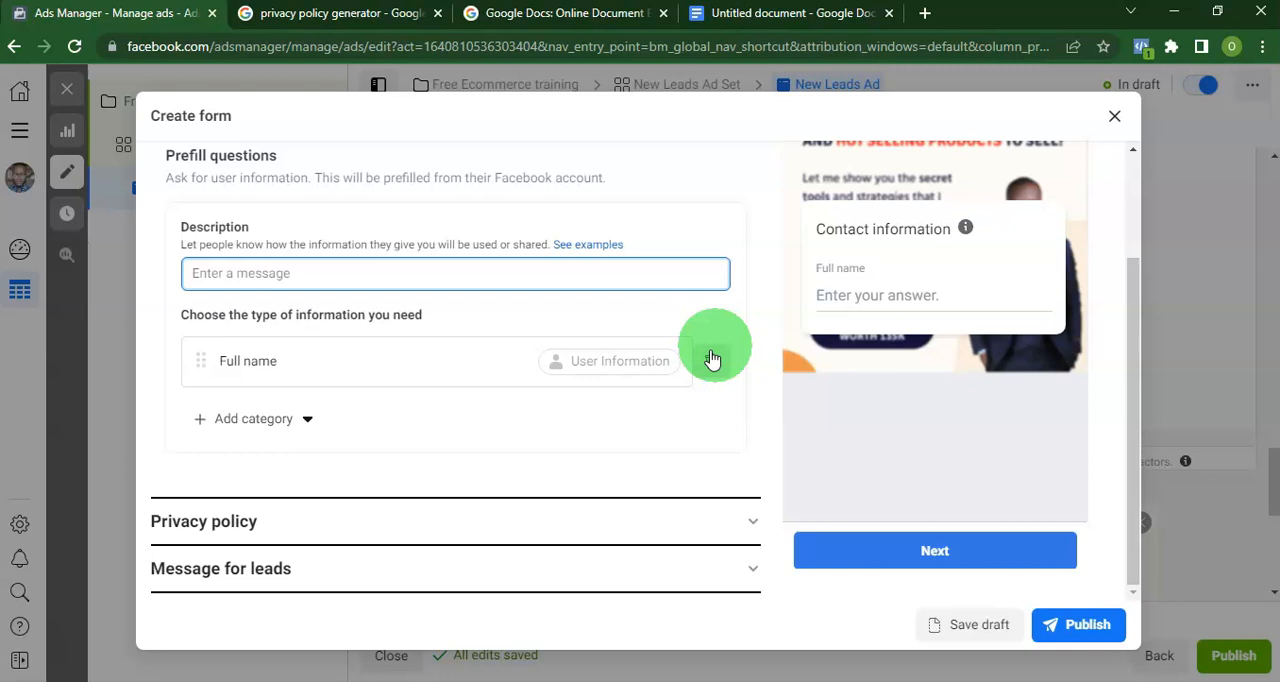
{"action": "left_click", "coordinate": [284, 419]}
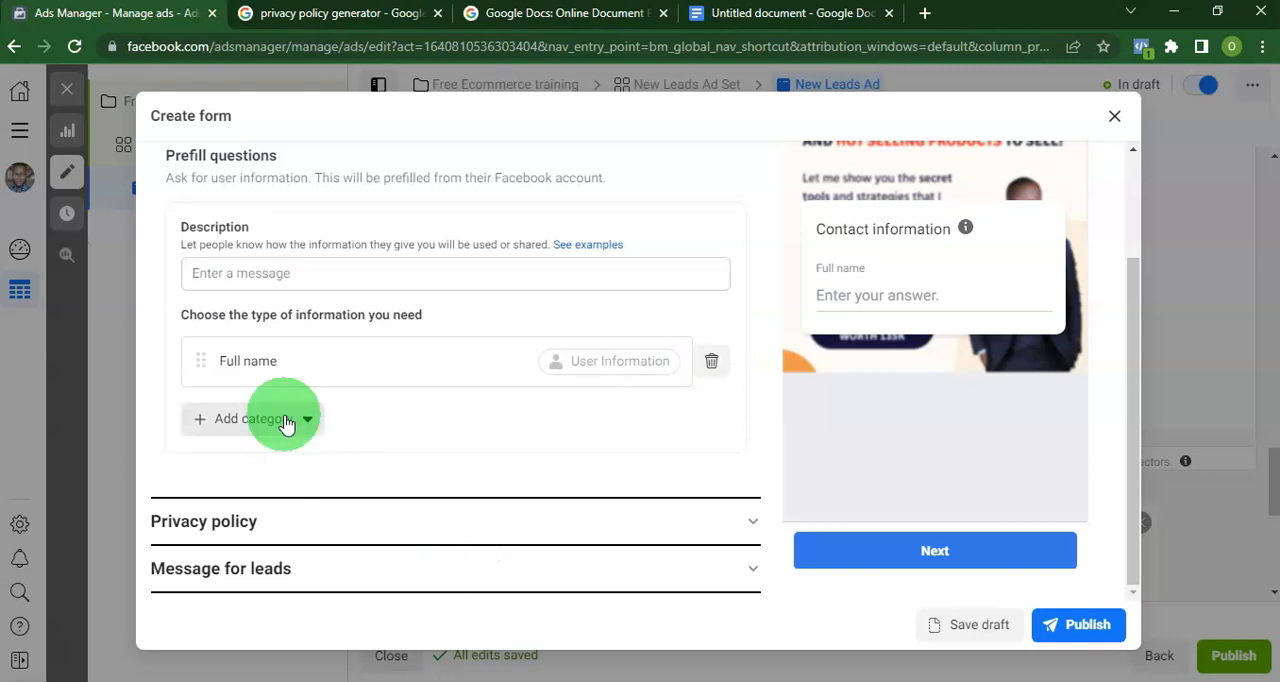
{"action": "mouse_move", "coordinate": [314, 498]}
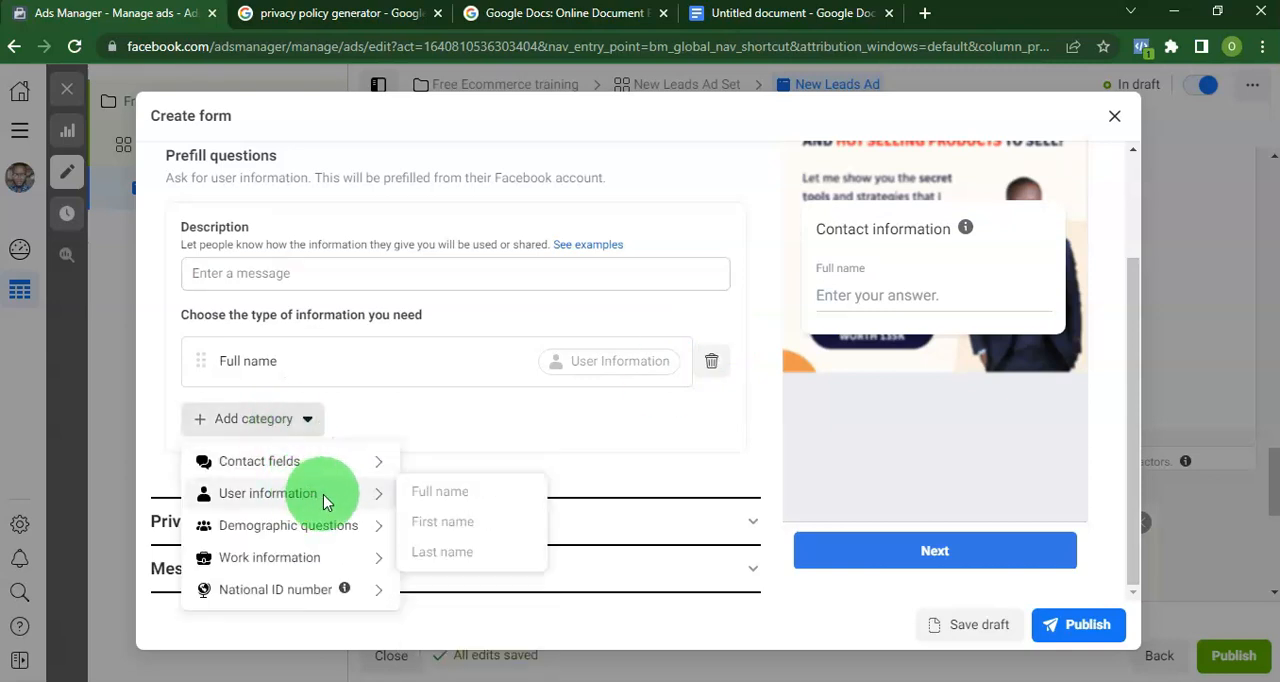
{"action": "mouse_move", "coordinate": [343, 462]}
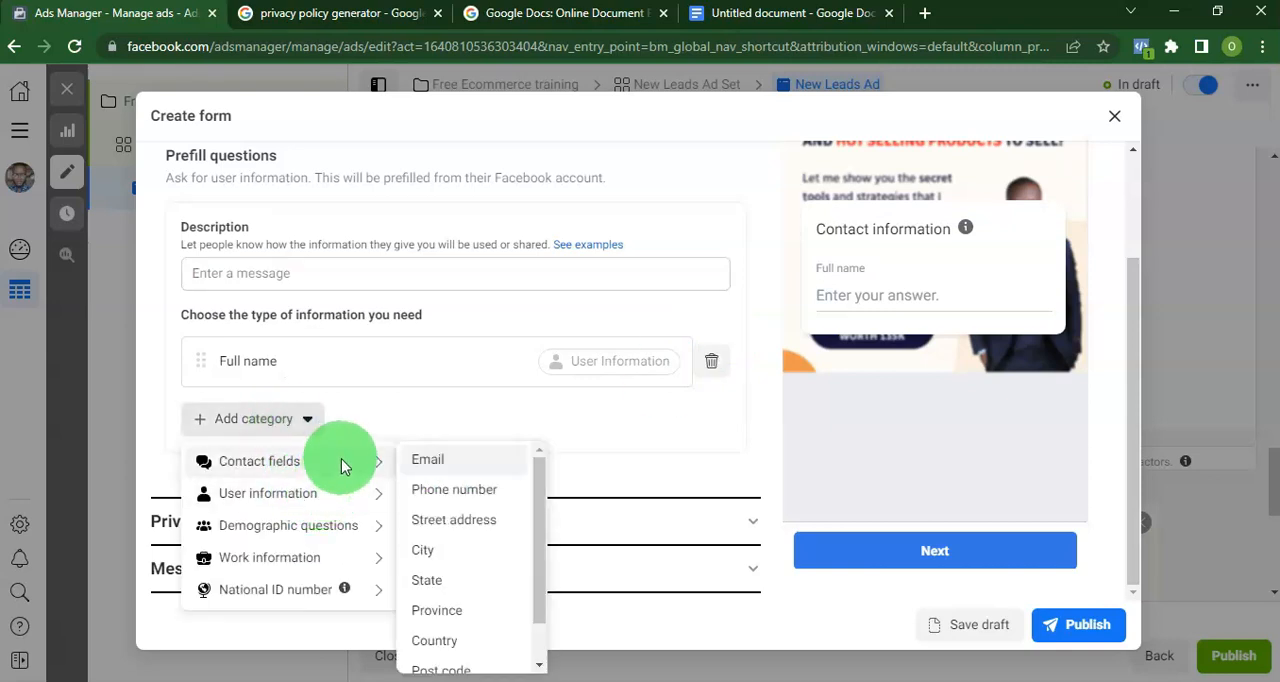
{"action": "left_click", "coordinate": [463, 495]}
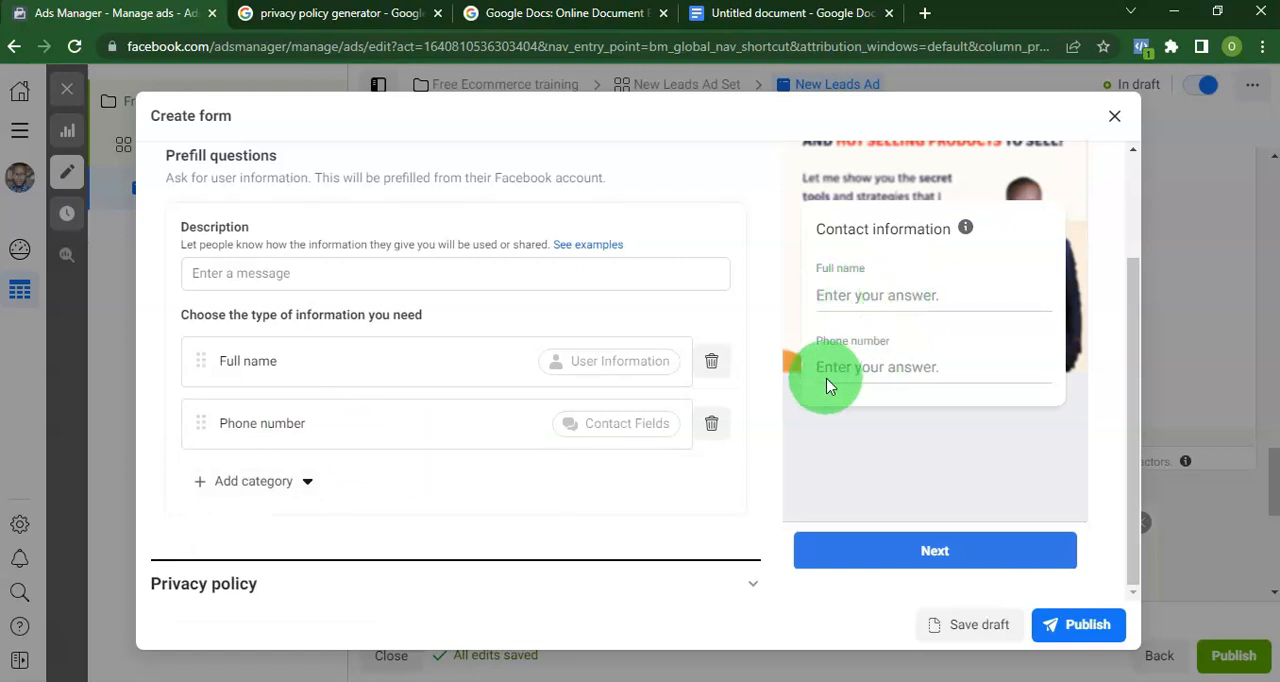
Replace the Full name prefill question with First name and place it above Phone number.
{"action": "left_click", "coordinate": [711, 363]}
{"action": "left_click", "coordinate": [243, 420]}
{"action": "mouse_move", "coordinate": [249, 491]}
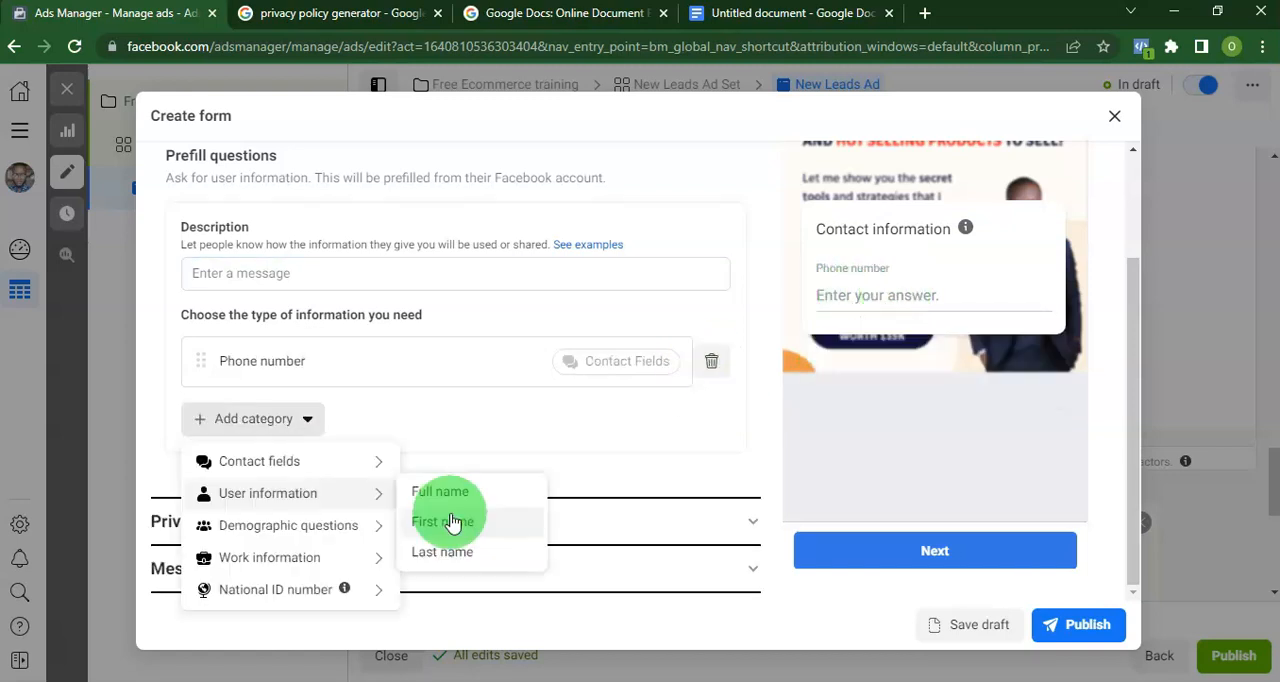
{"action": "left_click", "coordinate": [449, 523]}
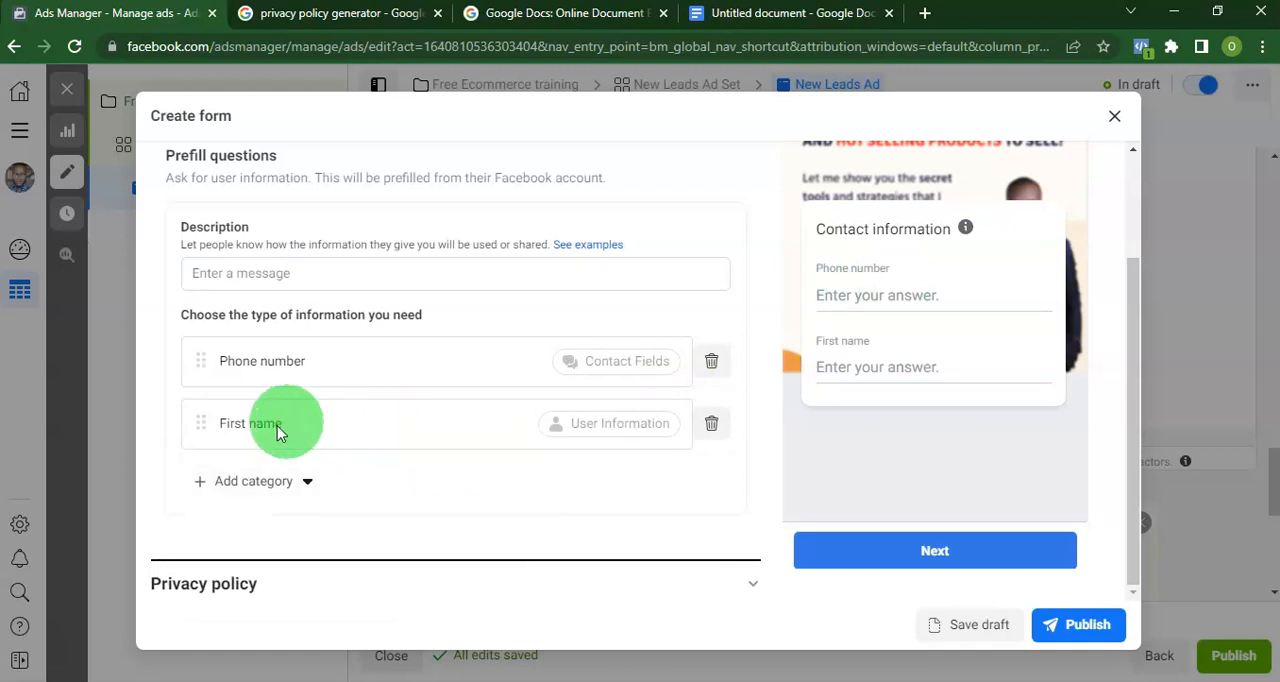
{"action": "left_click_drag", "start_coordinate": [200, 431], "coordinate": [196, 344]}
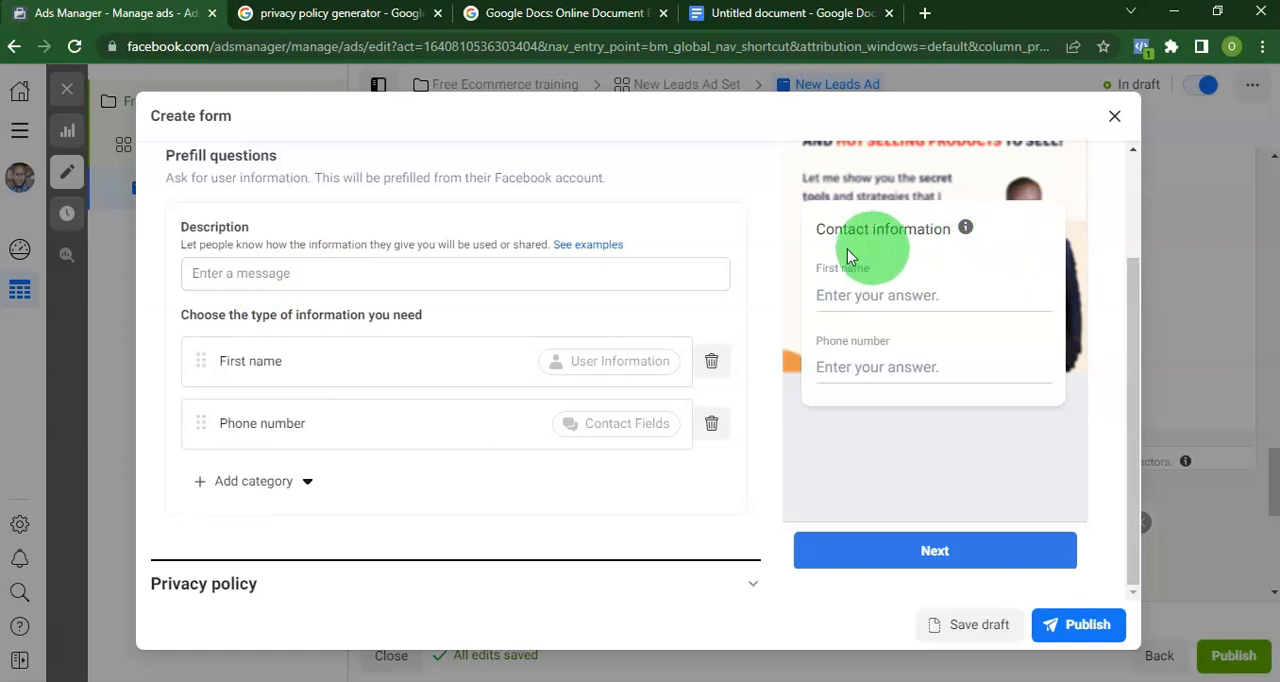
Set the prefill questions description to "Fill out the form to get instant access to the training" and open the privacy policy settings.
{"action": "left_click", "coordinate": [323, 273]}
{"action": "type", "text": "Fill out the form to get instant access to the training"}
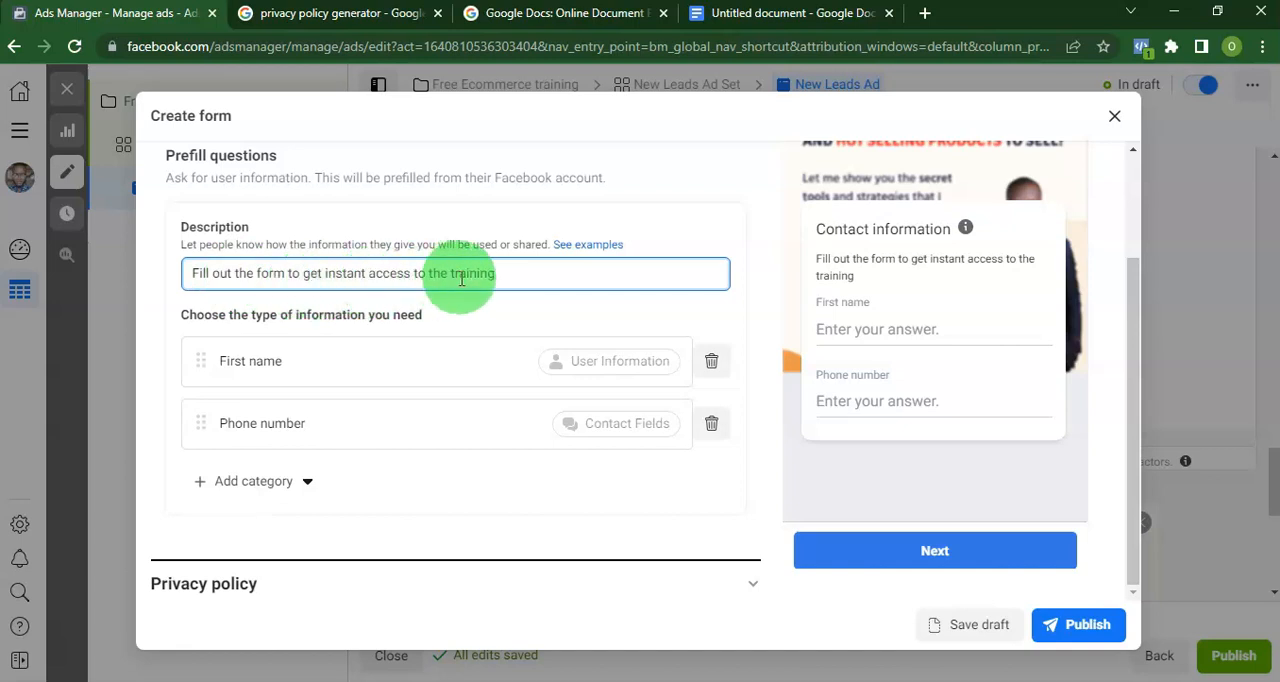
{"action": "scroll", "coordinate": [337, 457], "scroll_direction": "down", "scroll_amount": 1}
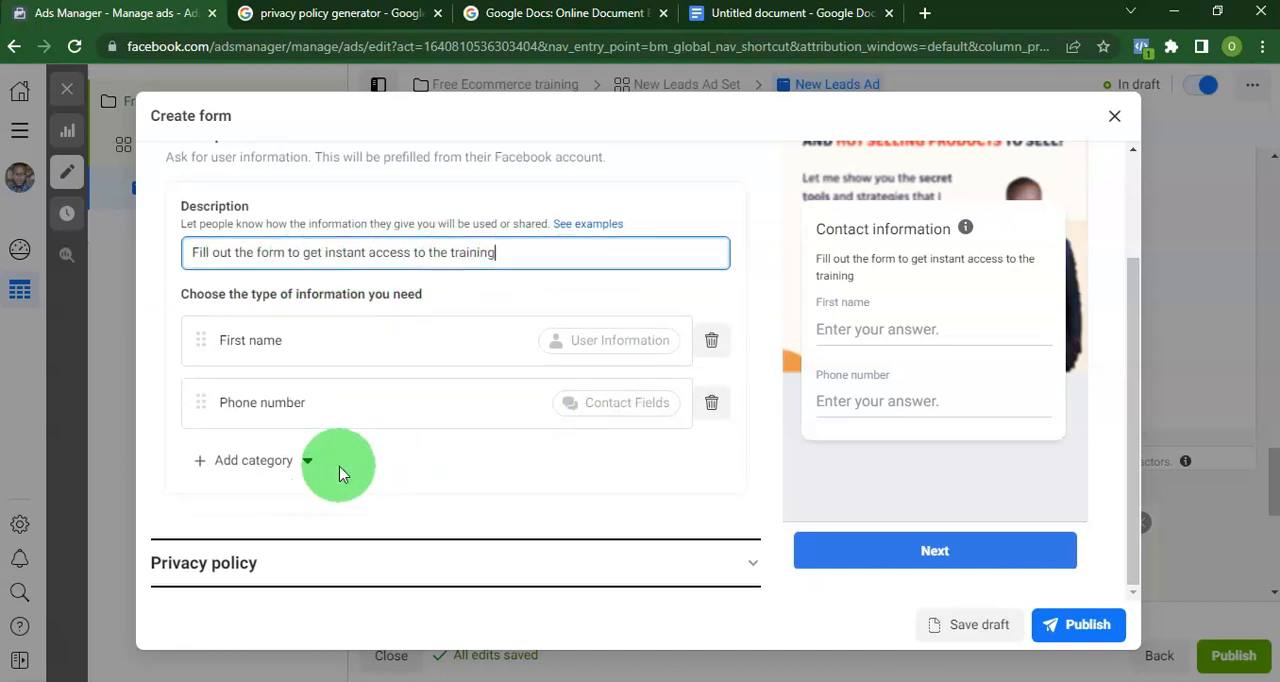
{"action": "left_click", "coordinate": [669, 522]}
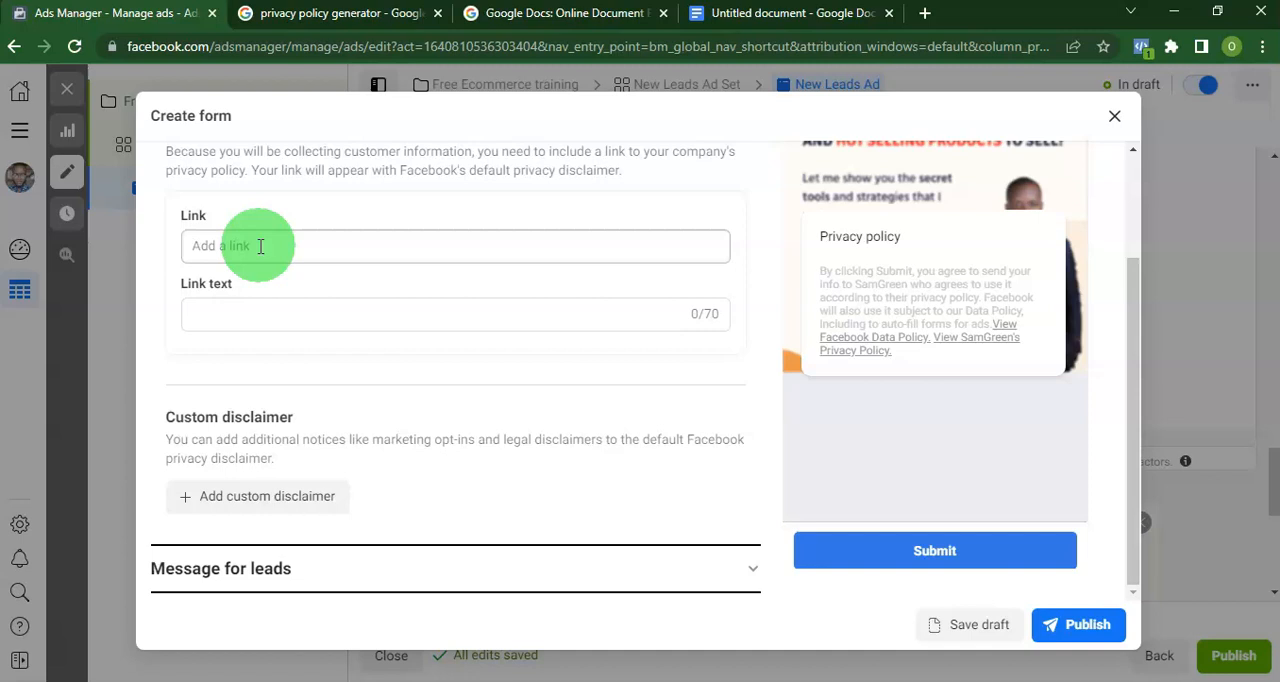
Look through the Google search results for a privacy policy generator.
{"action": "left_click", "coordinate": [406, 20]}
{"action": "scroll", "coordinate": [350, 190], "scroll_direction": "up", "scroll_amount": 3}
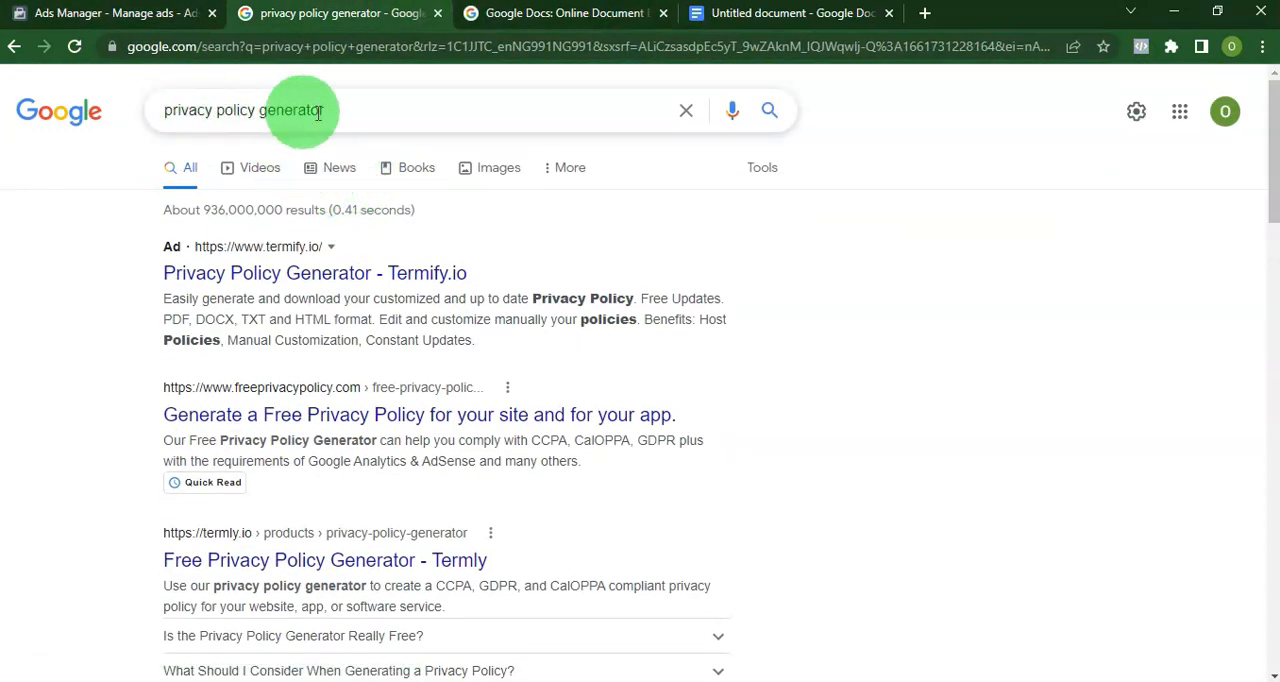
{"action": "scroll", "coordinate": [400, 414], "scroll_direction": "down", "scroll_amount": 5}
{"action": "scroll", "coordinate": [393, 410], "scroll_direction": "down", "scroll_amount": 3}
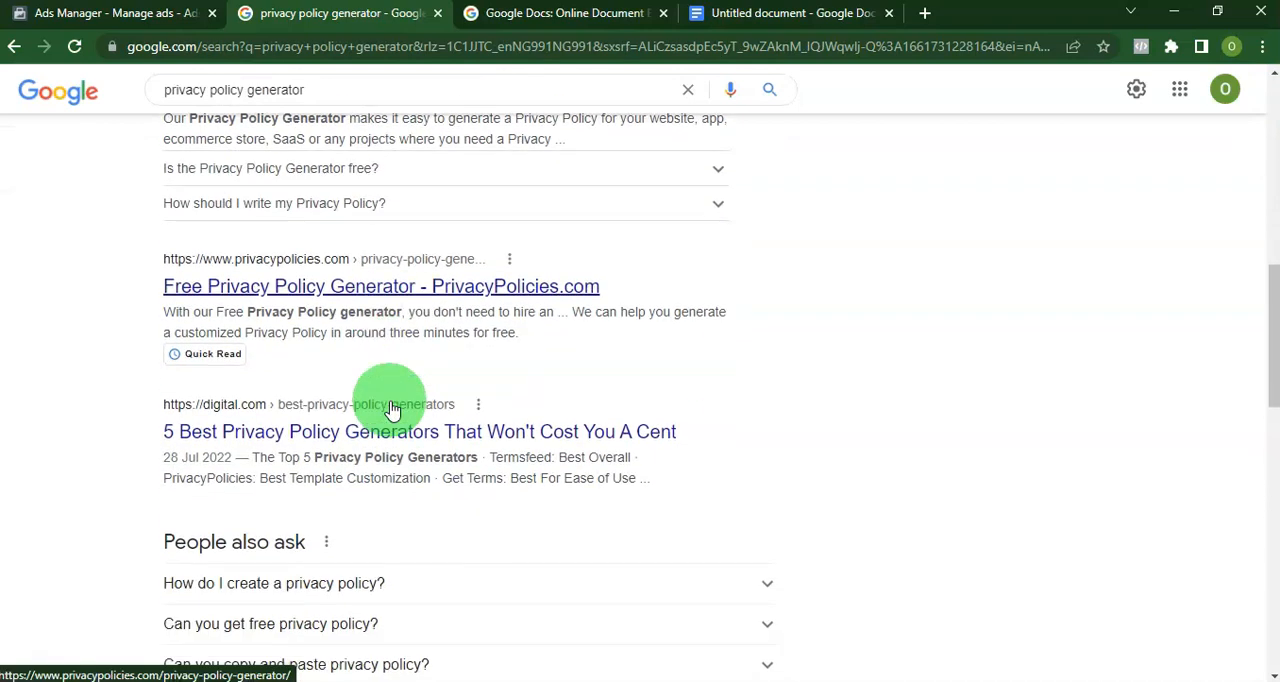
{"action": "scroll", "coordinate": [393, 410], "scroll_direction": "down", "scroll_amount": 1}
{"action": "scroll", "coordinate": [393, 410], "scroll_direction": "down", "scroll_amount": 4}
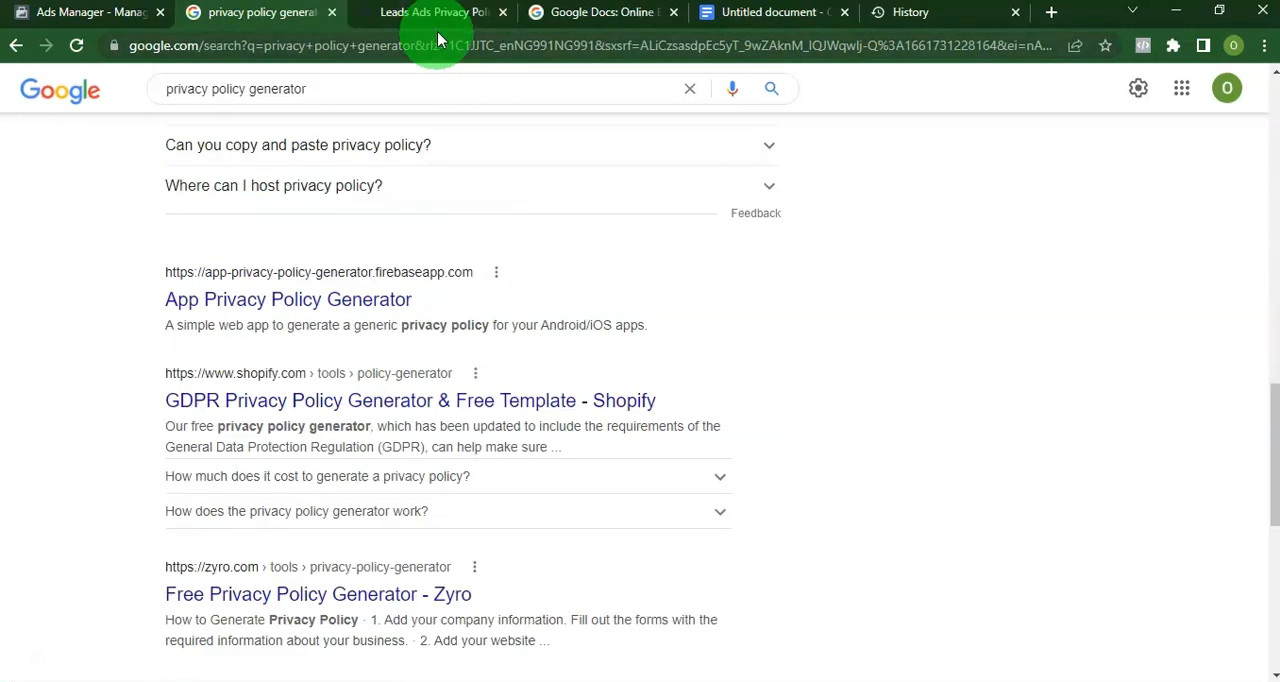
Generate a lead ads privacy policy on Connectio for company Samgreen located in Nigeria.
{"action": "left_click", "coordinate": [440, 22]}
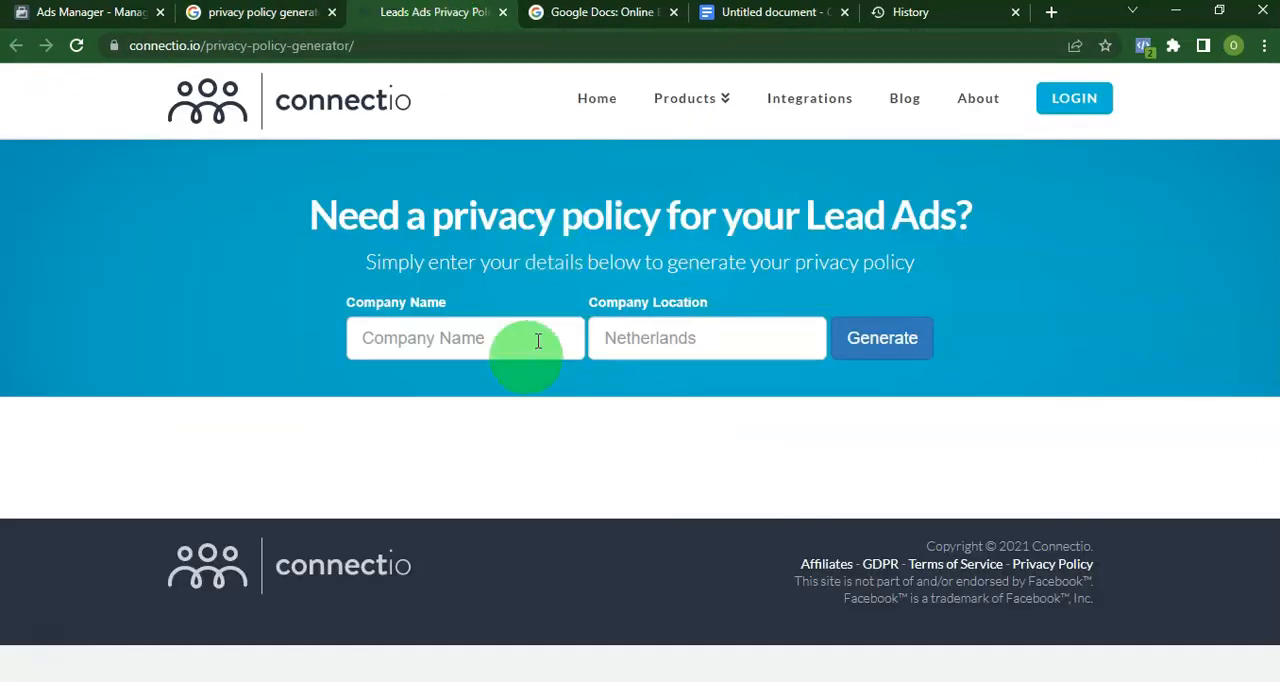
{"action": "left_click", "coordinate": [455, 345]}
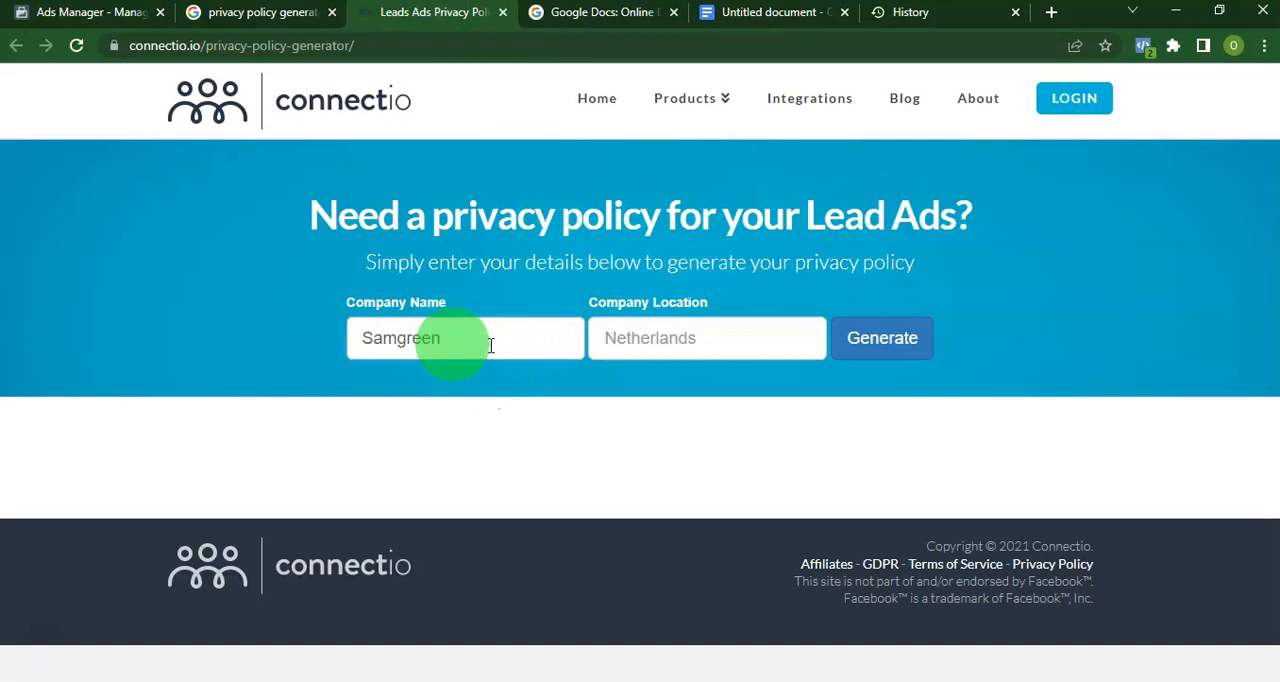
{"action": "left_click", "coordinate": [622, 338]}
{"action": "type", "text": "Nigeria"}
{"action": "left_click", "coordinate": [862, 338]}
{"action": "scroll", "coordinate": [566, 522], "scroll_direction": "down", "scroll_amount": 3}
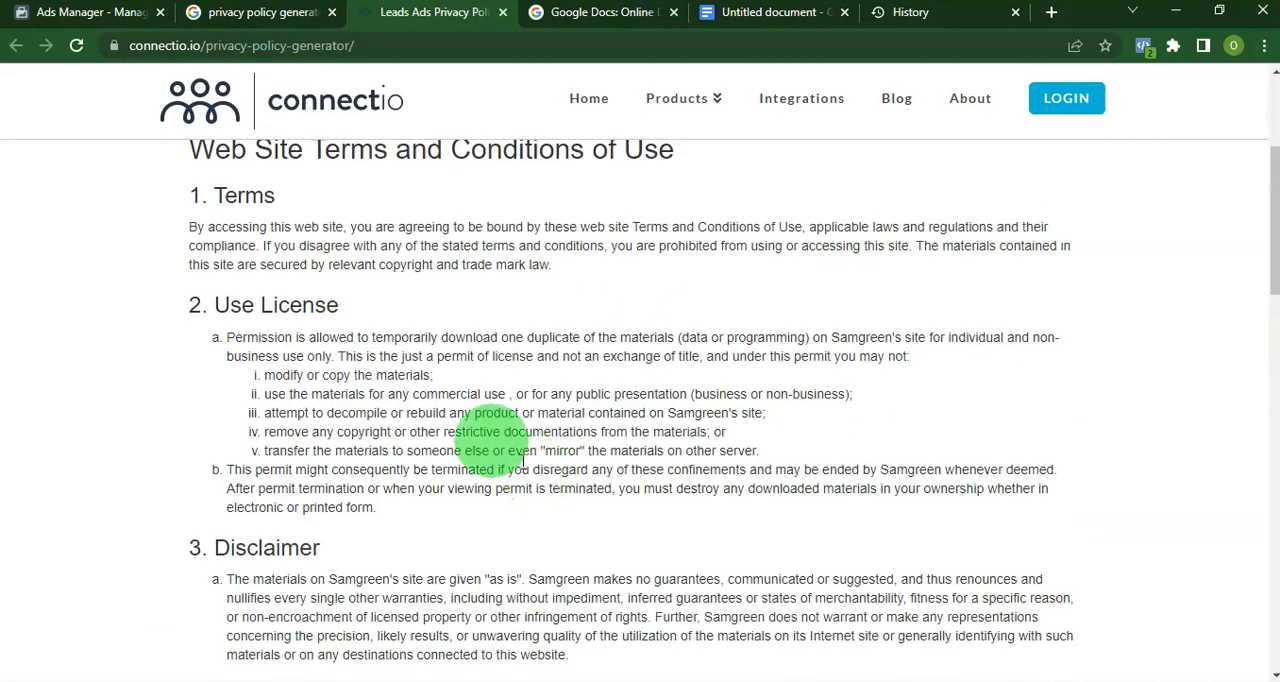
Copy the generated website terms and privacy policy text.
{"action": "left_click_drag", "start_coordinate": [180, 192], "coordinate": [506, 431]}
{"action": "right_click", "coordinate": [206, 423]}
{"action": "left_click", "coordinate": [270, 434]}
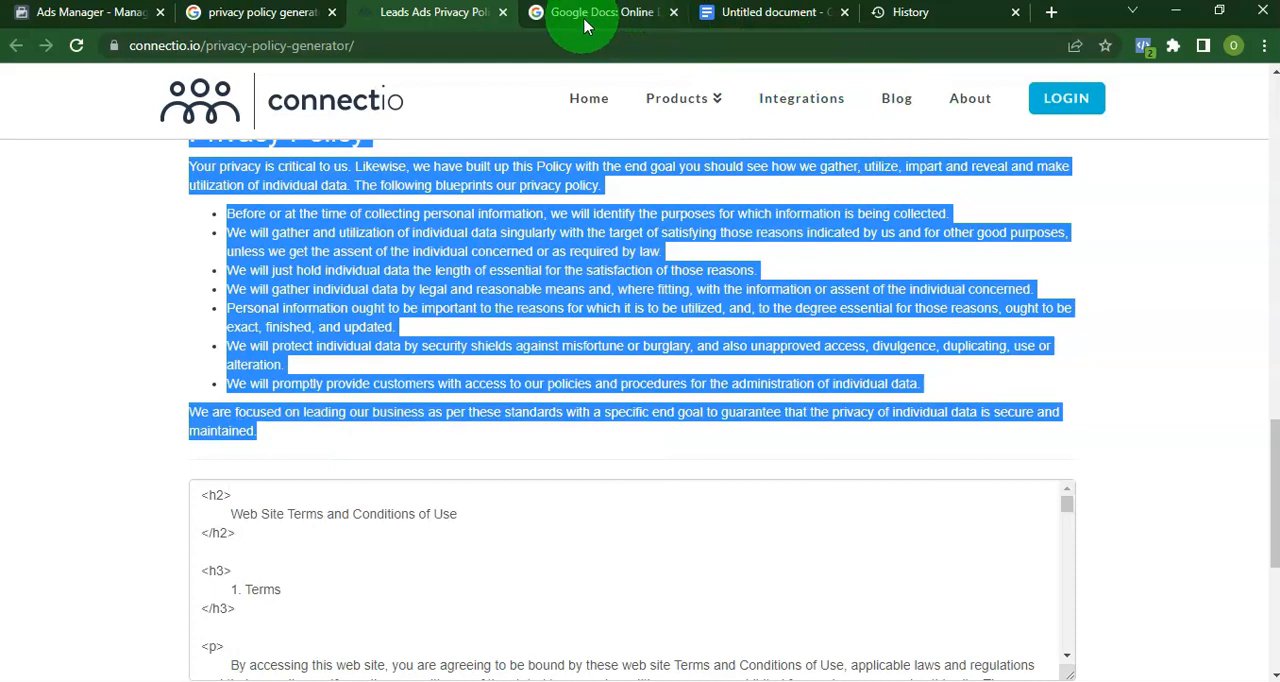
Switch to the WordPress admin, start a new page and paste the generated policy text as its body.
{"action": "left_click", "coordinate": [950, 12]}
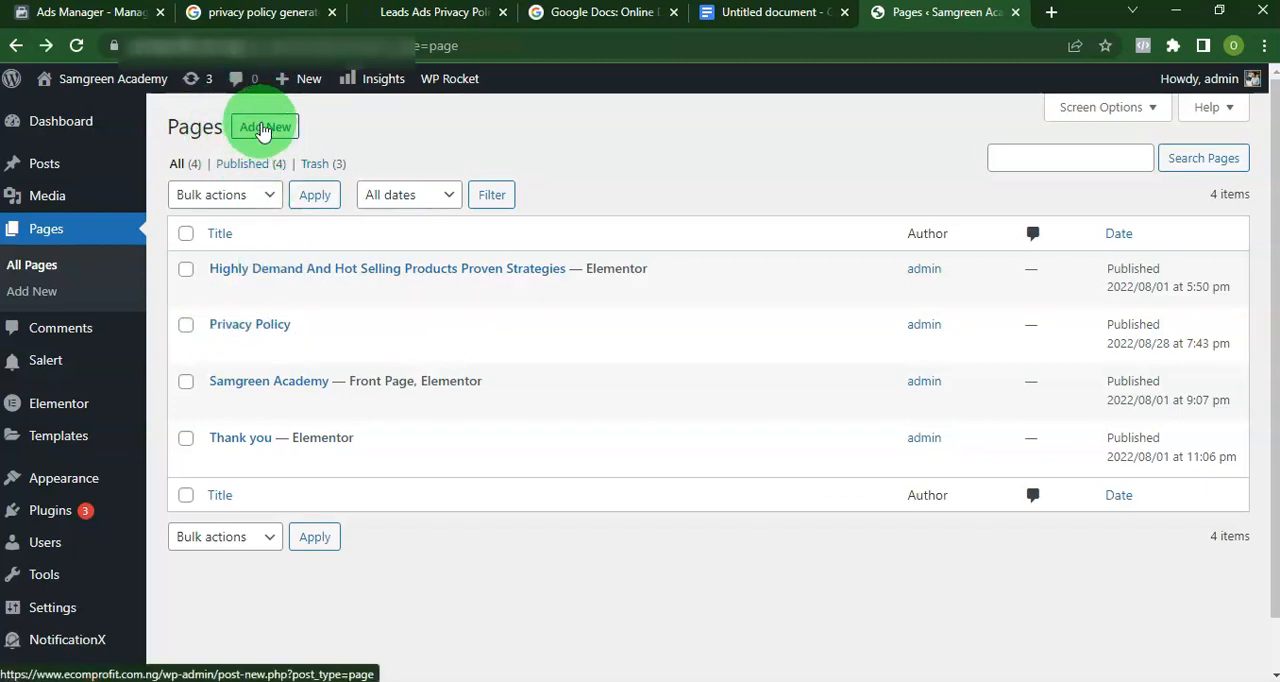
{"action": "left_click", "coordinate": [267, 130]}
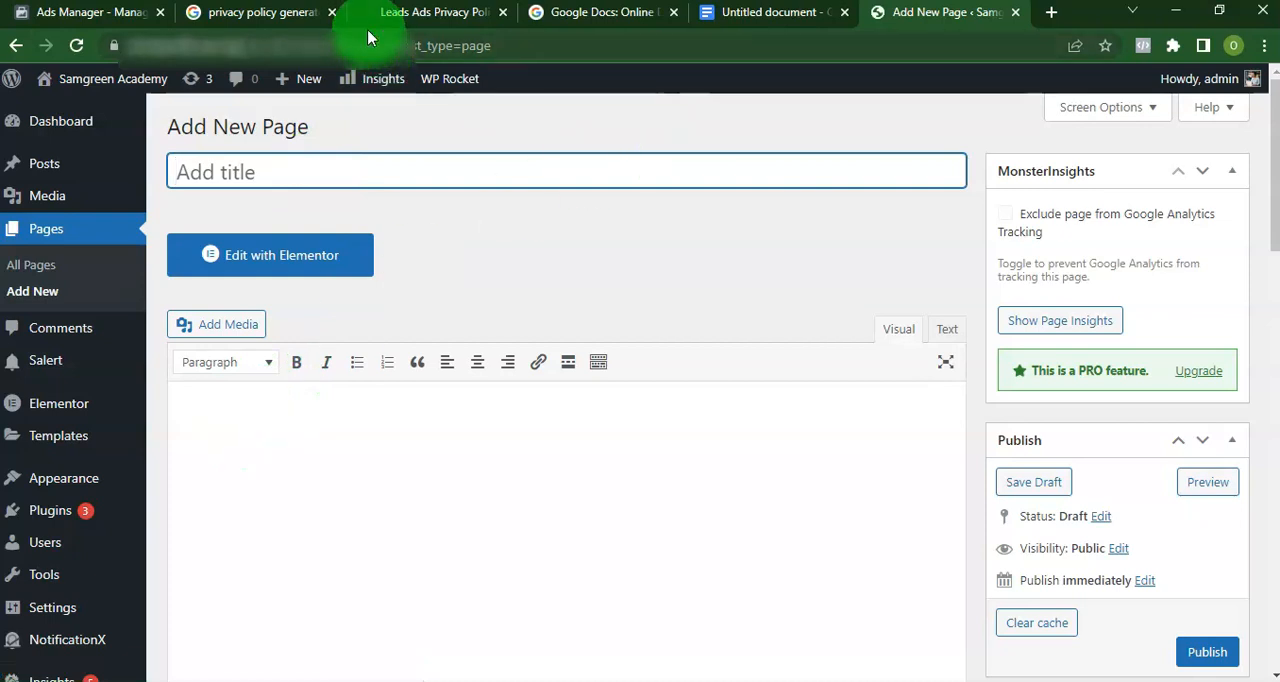
{"action": "left_click", "coordinate": [440, 12]}
{"action": "right_click", "coordinate": [373, 269]}
{"action": "left_click", "coordinate": [478, 298]}
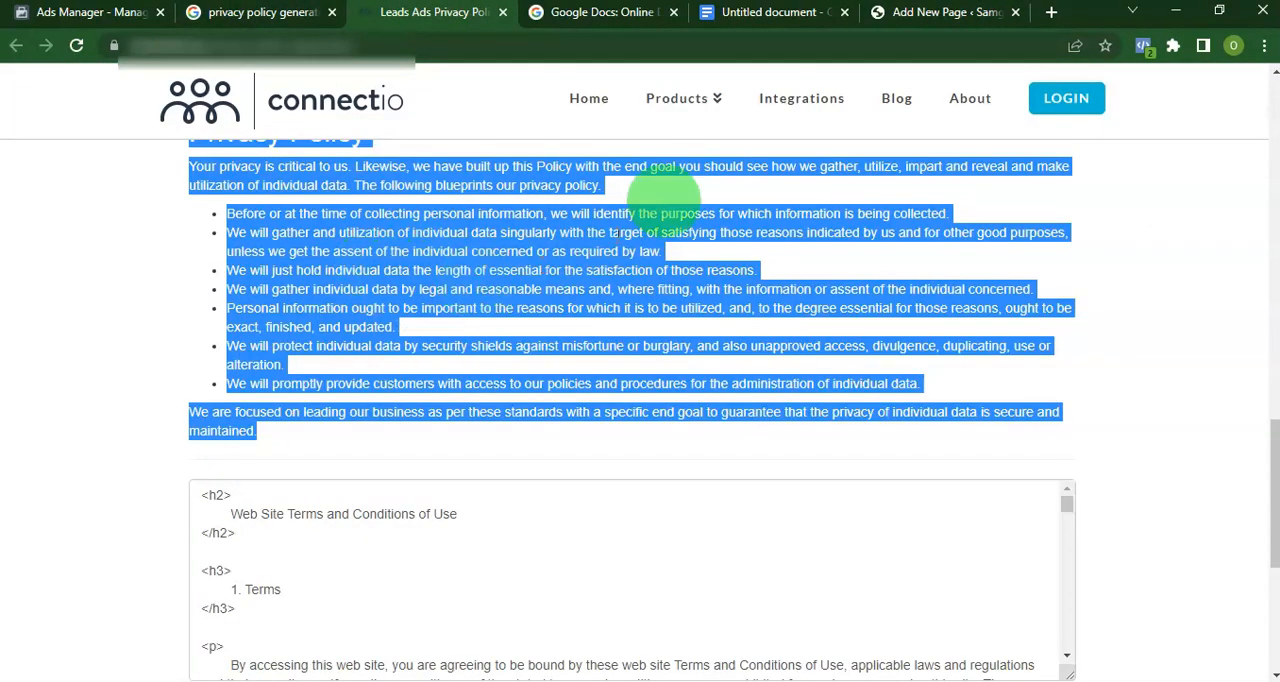
{"action": "left_click", "coordinate": [910, 14]}
{"action": "left_click", "coordinate": [465, 430]}
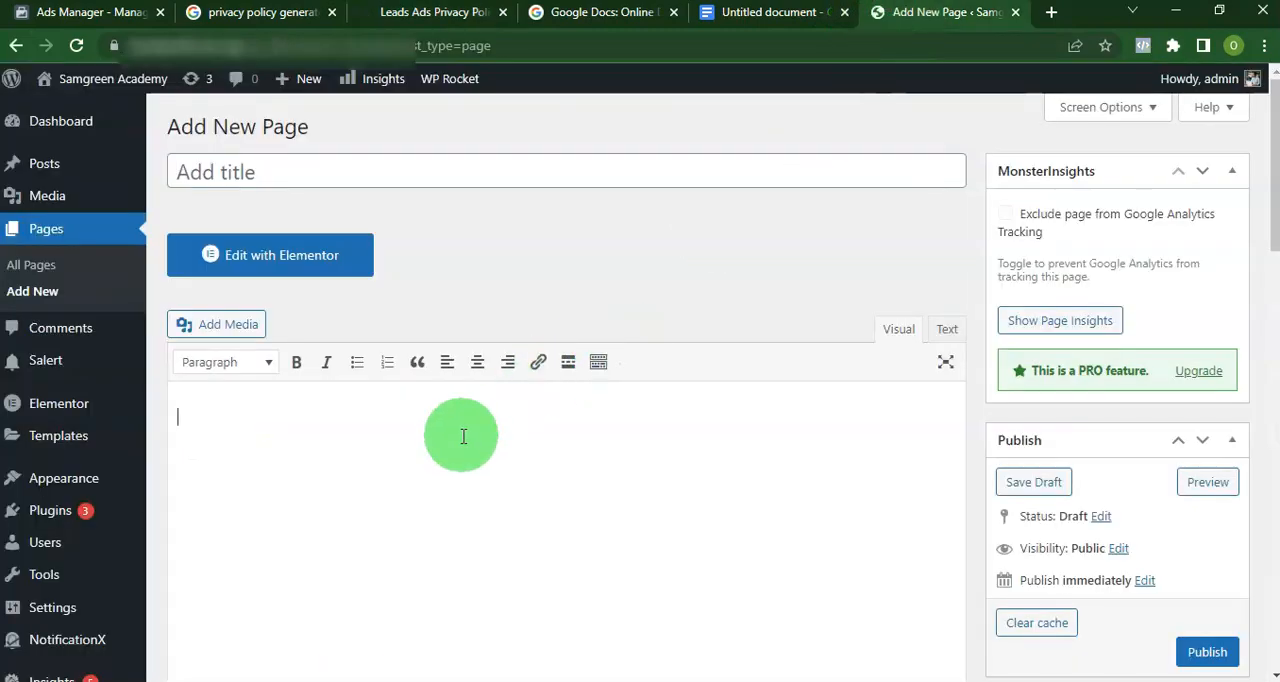
{"action": "key", "text": "ctrl+v"}
Leave the new page untitled and unsaved, and return to the WordPress list of pages.
{"action": "scroll", "coordinate": [448, 387], "scroll_direction": "up", "scroll_amount": 20}
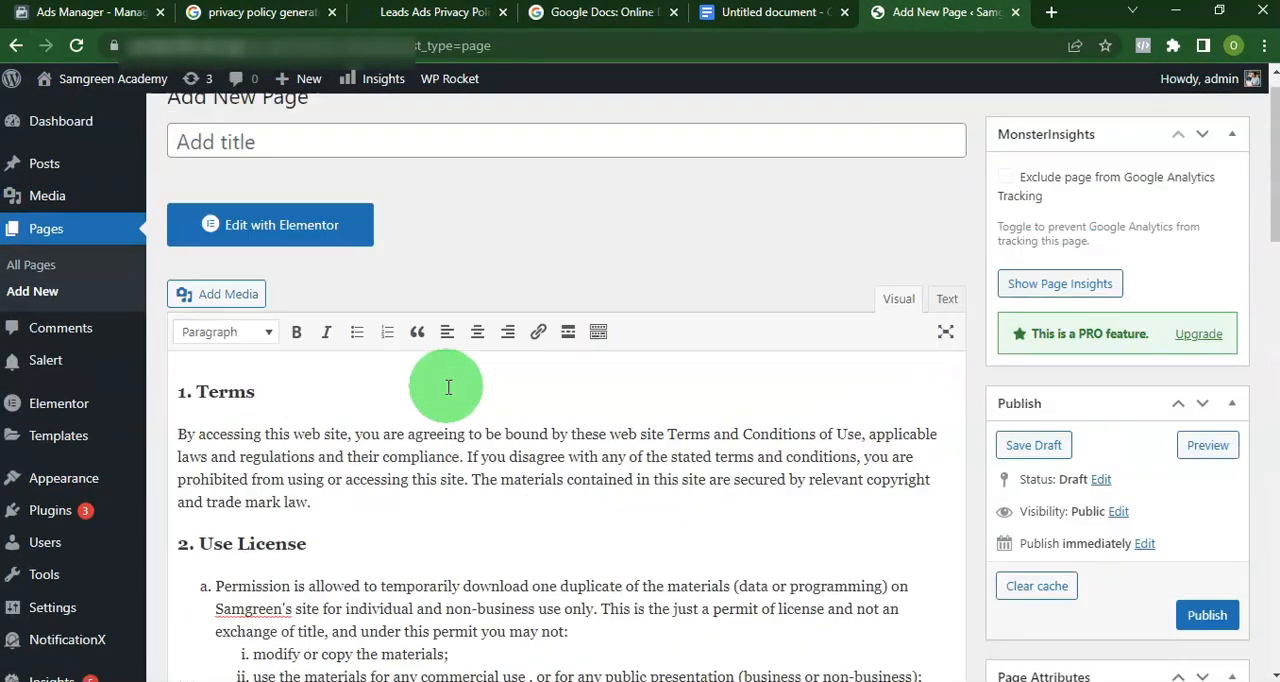
{"action": "scroll", "coordinate": [448, 387], "scroll_direction": "up", "scroll_amount": 1}
{"action": "left_click", "coordinate": [334, 166]}
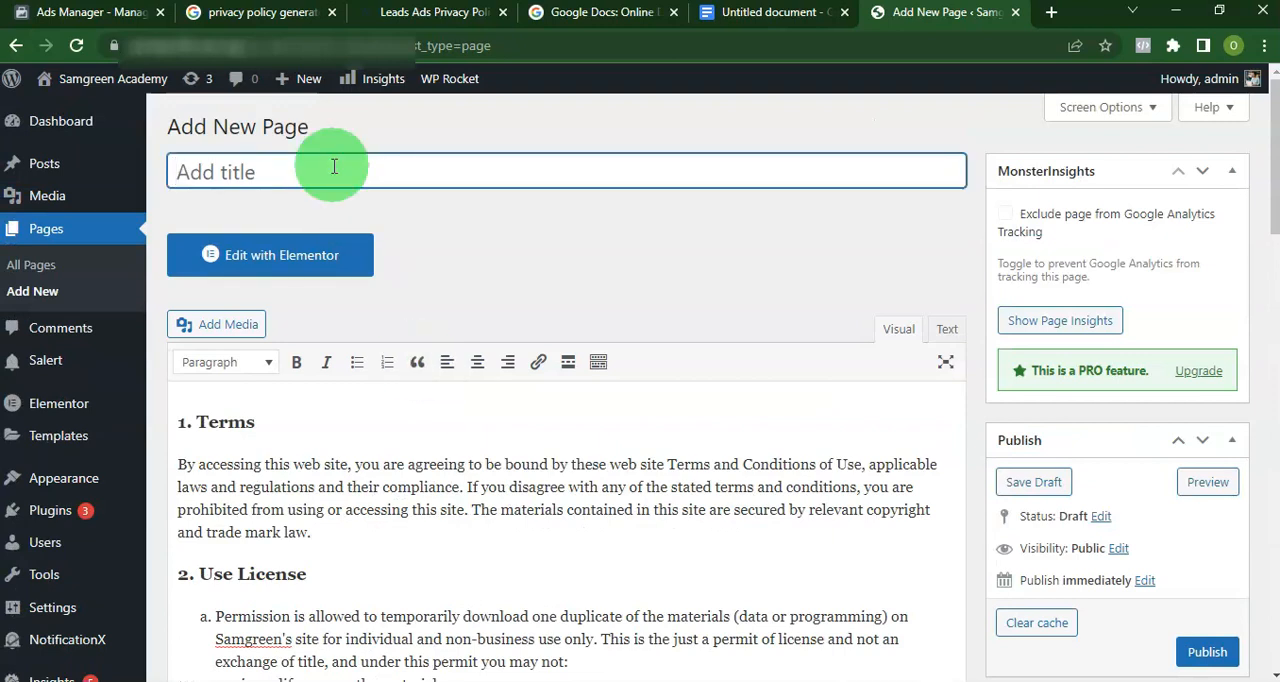
{"action": "left_click", "coordinate": [15, 45]}
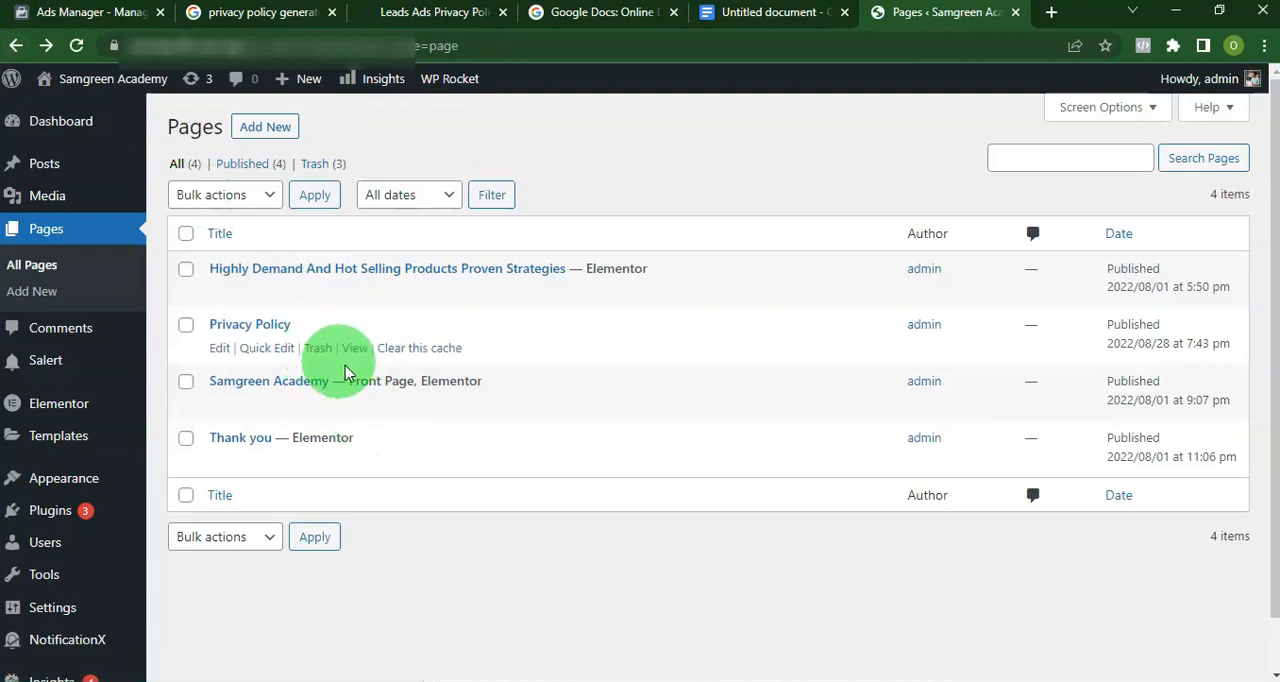
Copy the published Privacy Policy page's address and add it in Ads Manager as the form's privacy link with the text "Privacy Policy".
{"action": "right_click", "coordinate": [355, 350]}
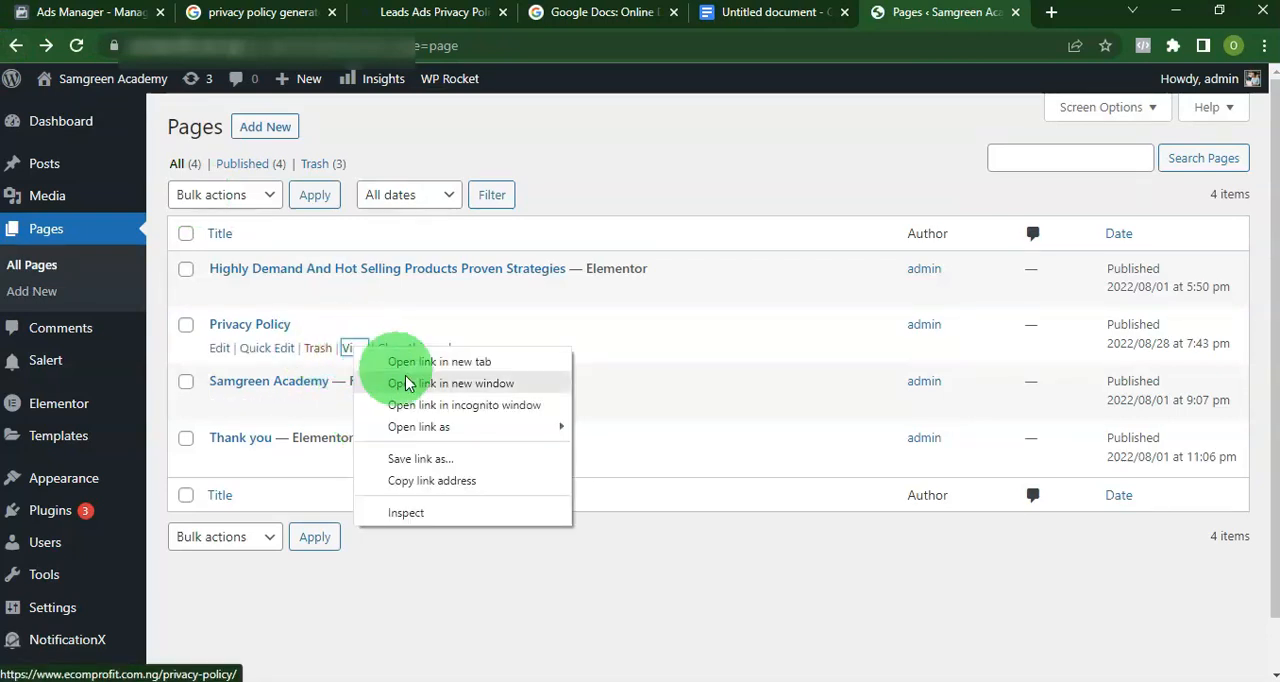
{"action": "left_click", "coordinate": [437, 481]}
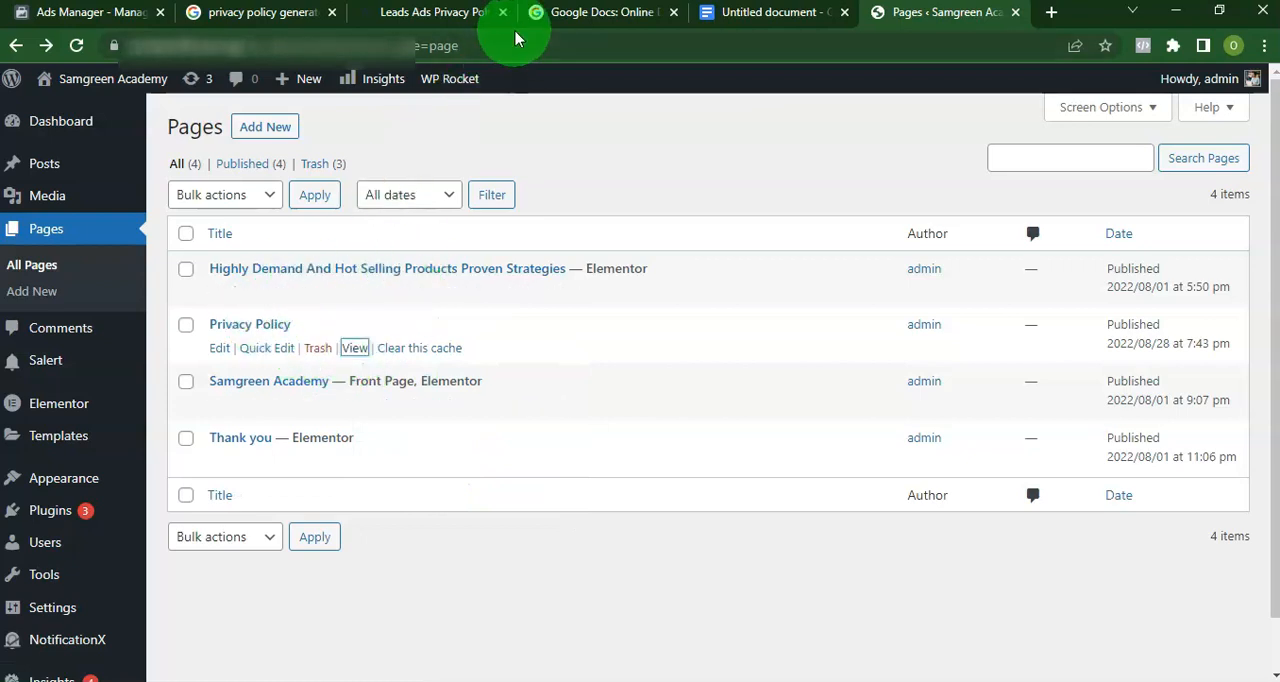
{"action": "left_click", "coordinate": [57, 12]}
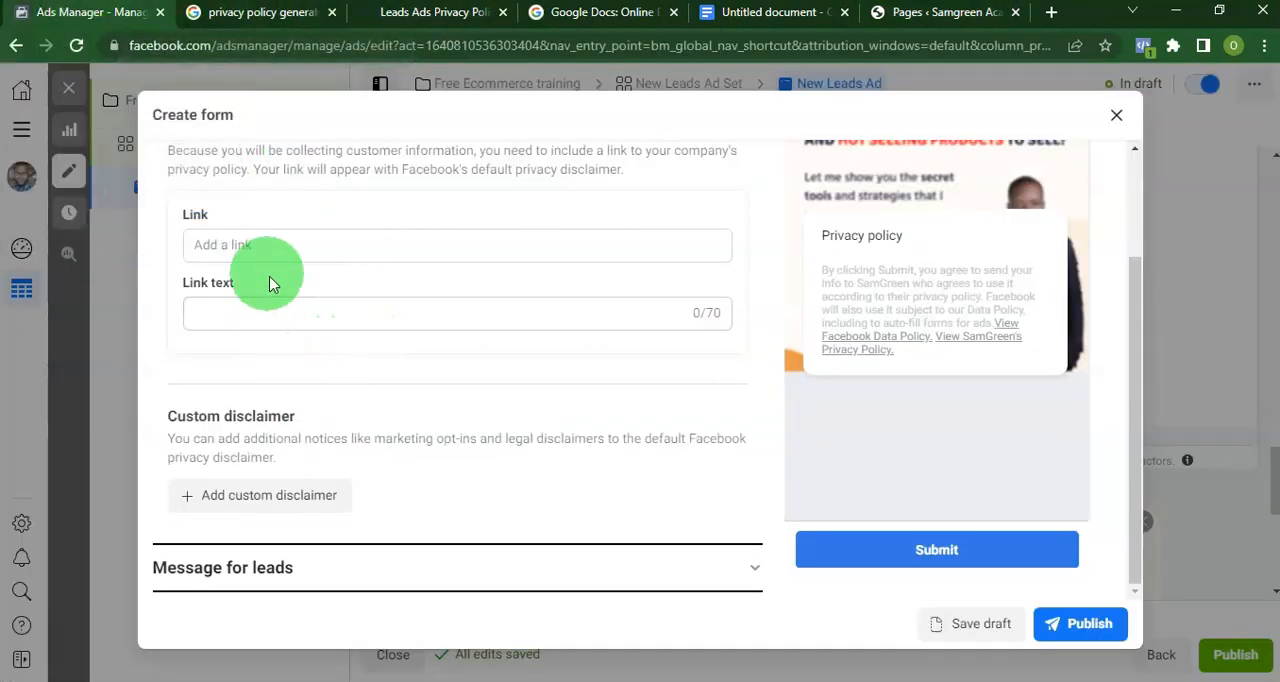
{"action": "left_click", "coordinate": [253, 250]}
{"action": "key", "text": "ctrl+v"}
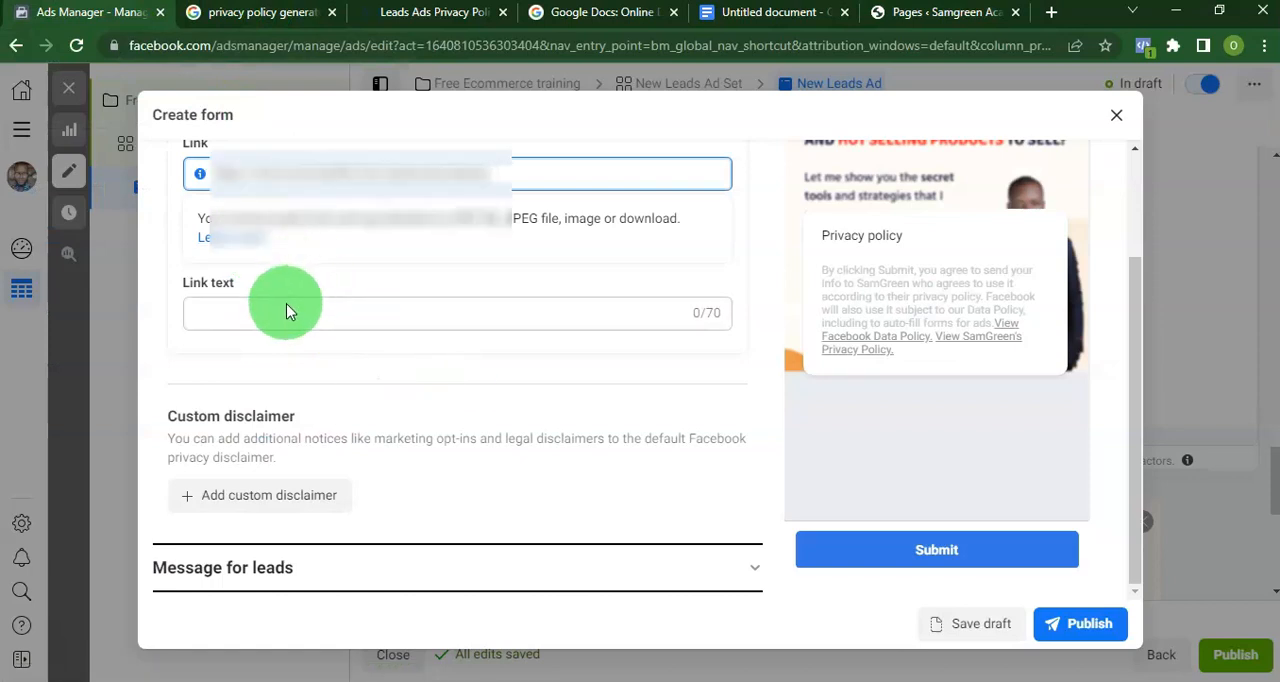
{"action": "left_click", "coordinate": [325, 320]}
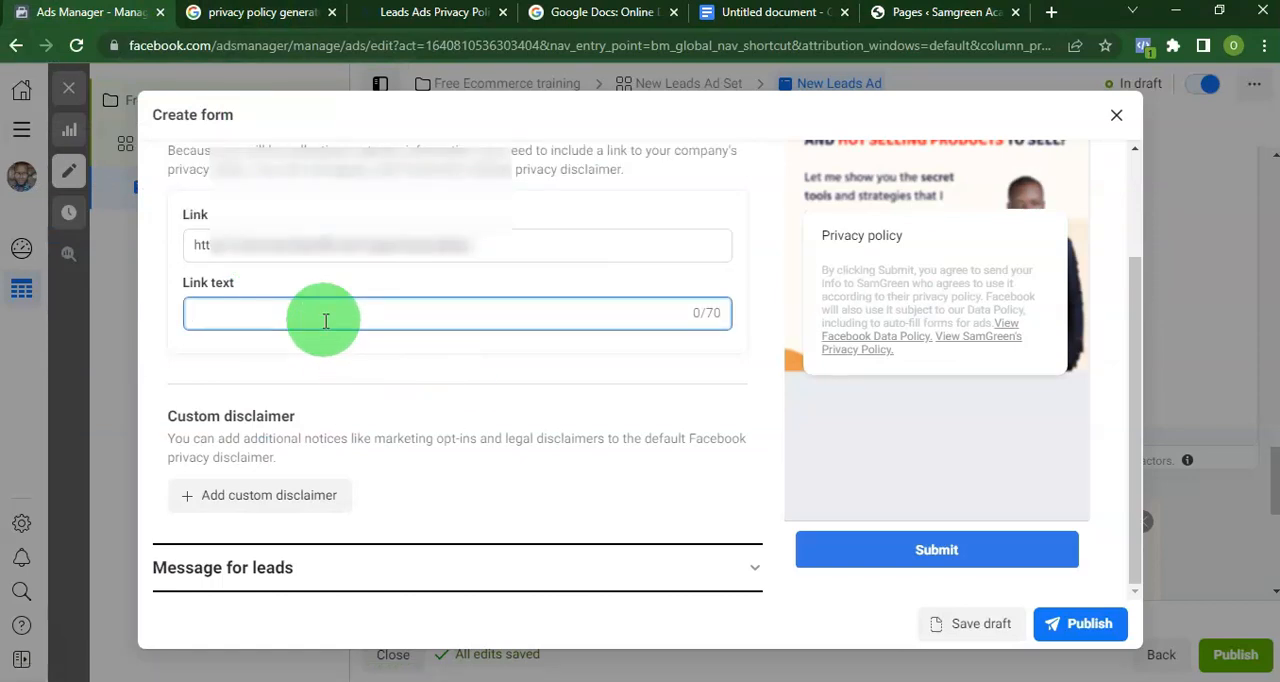
{"action": "type", "text": "Privacy Policy"}
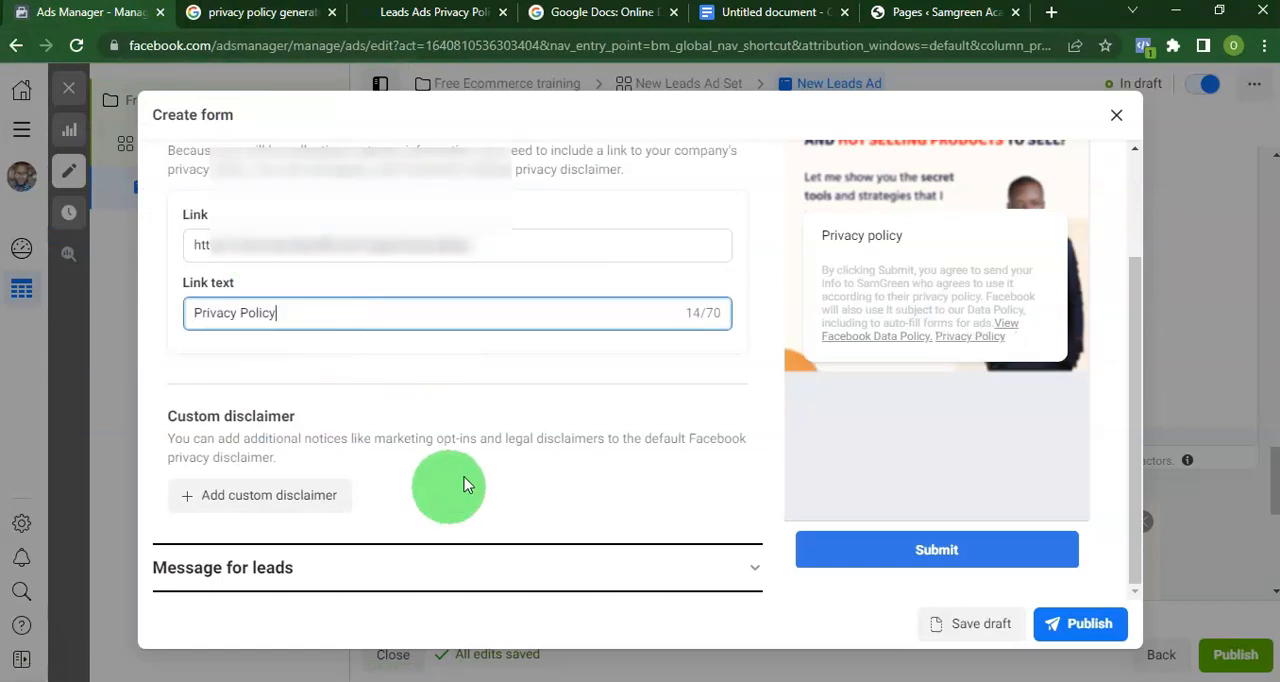
Set the message for leads headline to "Congrats, One last thing" and write a description directing leads to the Join Training button for the free training.
{"action": "left_click", "coordinate": [745, 569]}
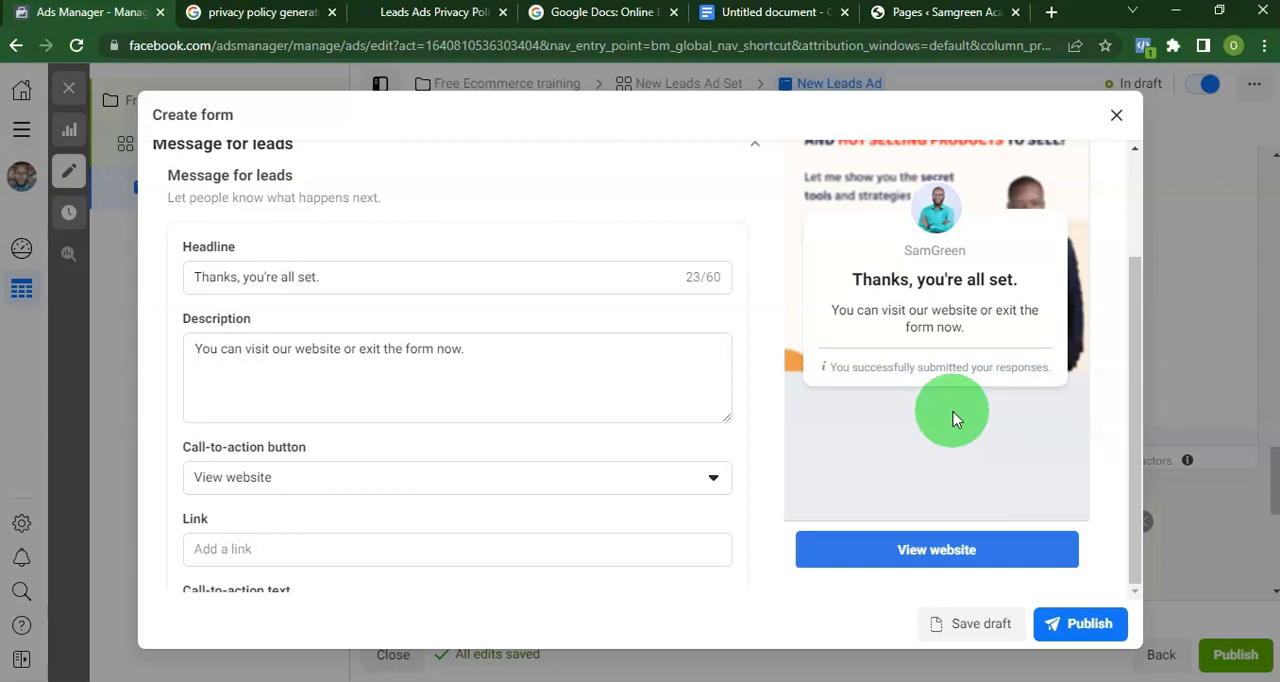
{"action": "left_click", "coordinate": [245, 276]}
{"action": "triple_click", "coordinate": [286, 276]}
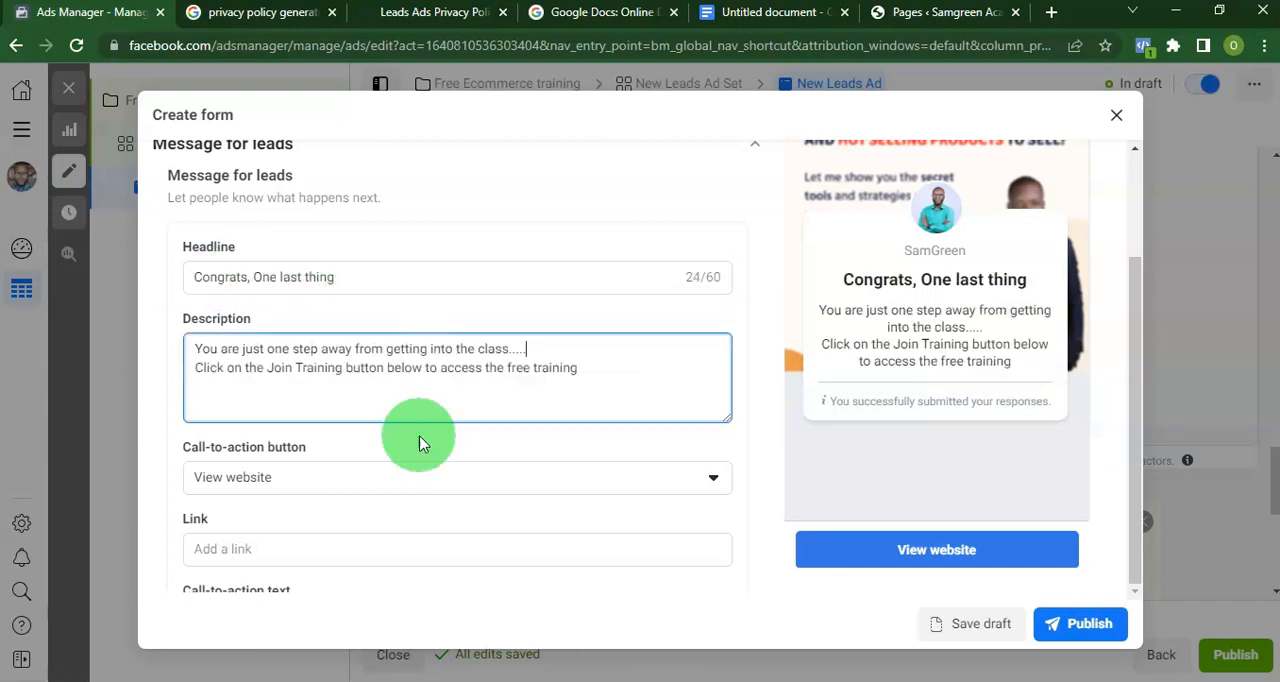
{"action": "scroll", "coordinate": [420, 437], "scroll_direction": "down", "scroll_amount": 1}
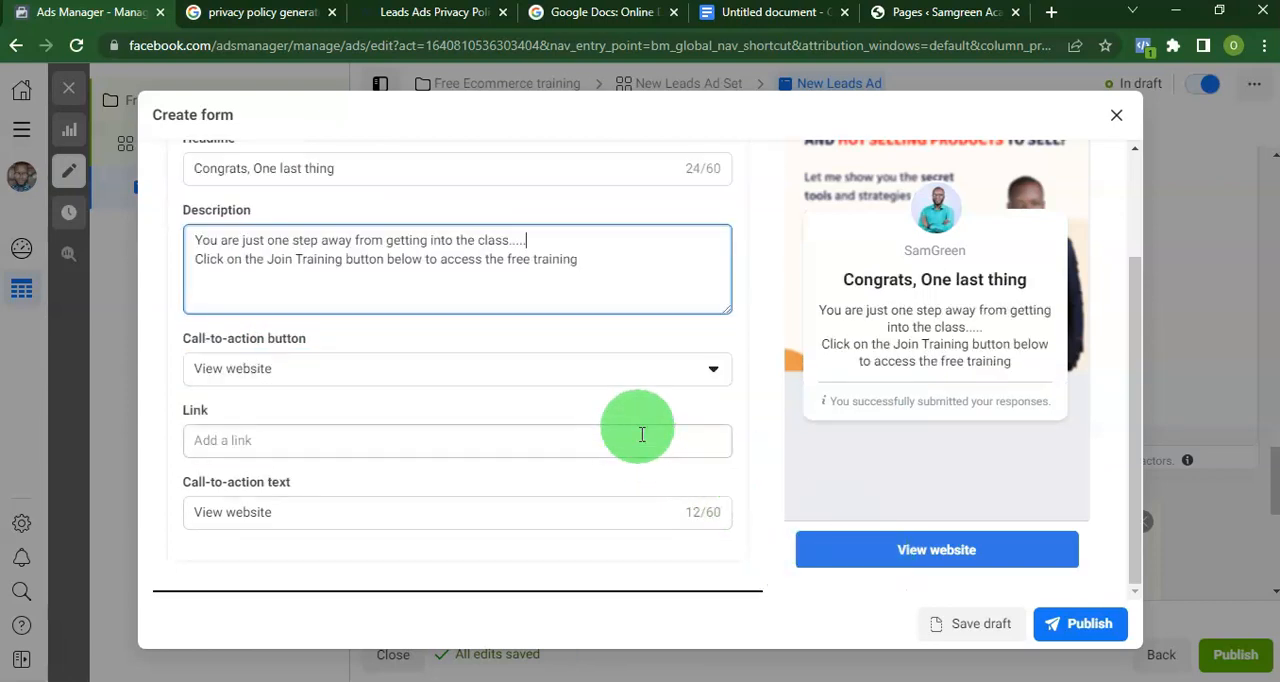
{"action": "left_click", "coordinate": [343, 385]}
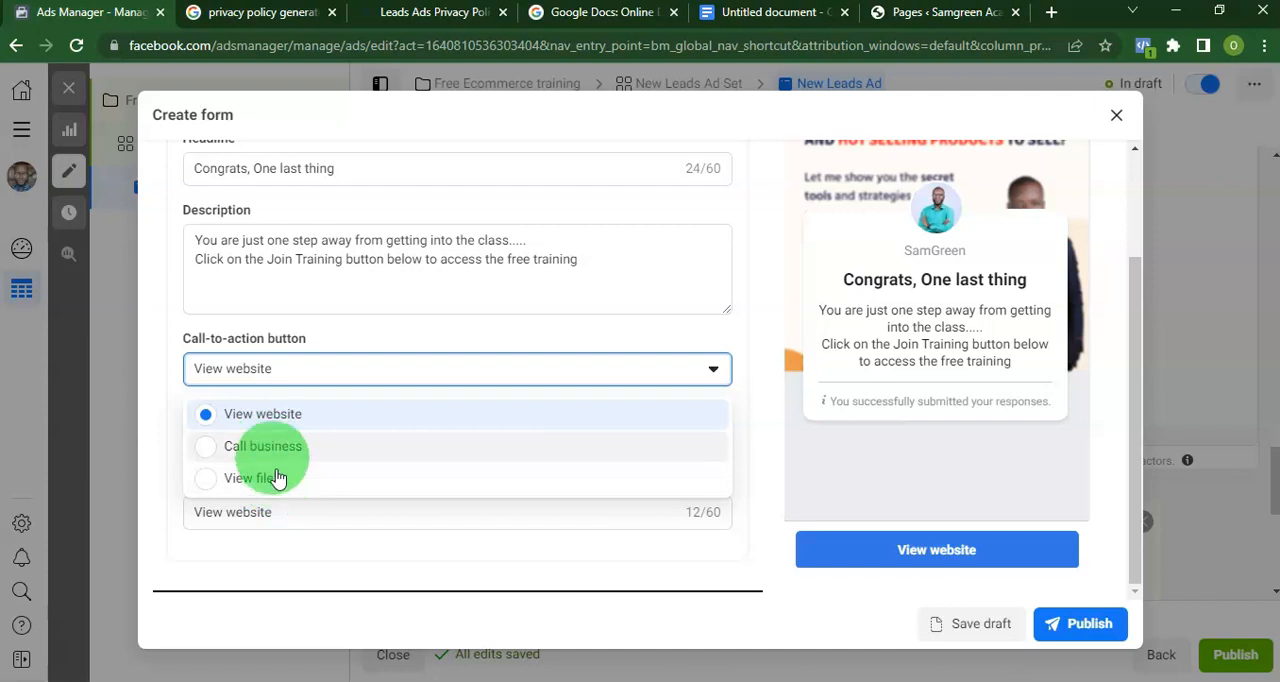
{"action": "left_click", "coordinate": [176, 367]}
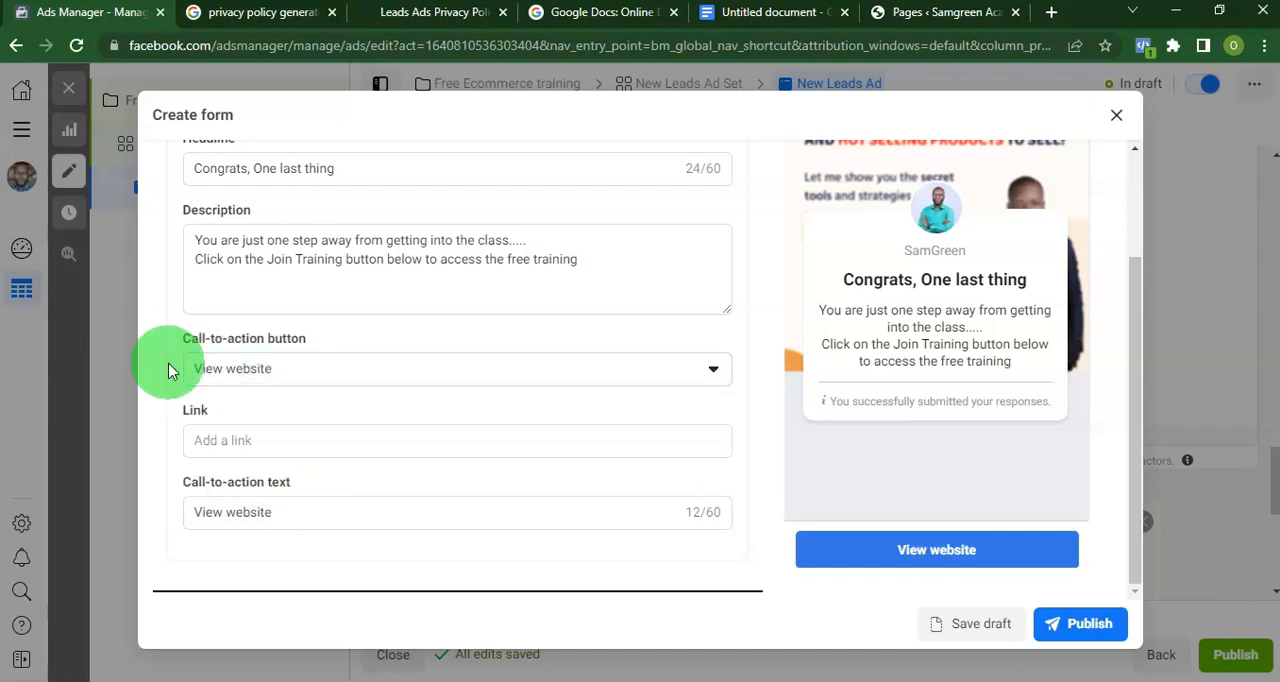
{"action": "left_click", "coordinate": [230, 443]}
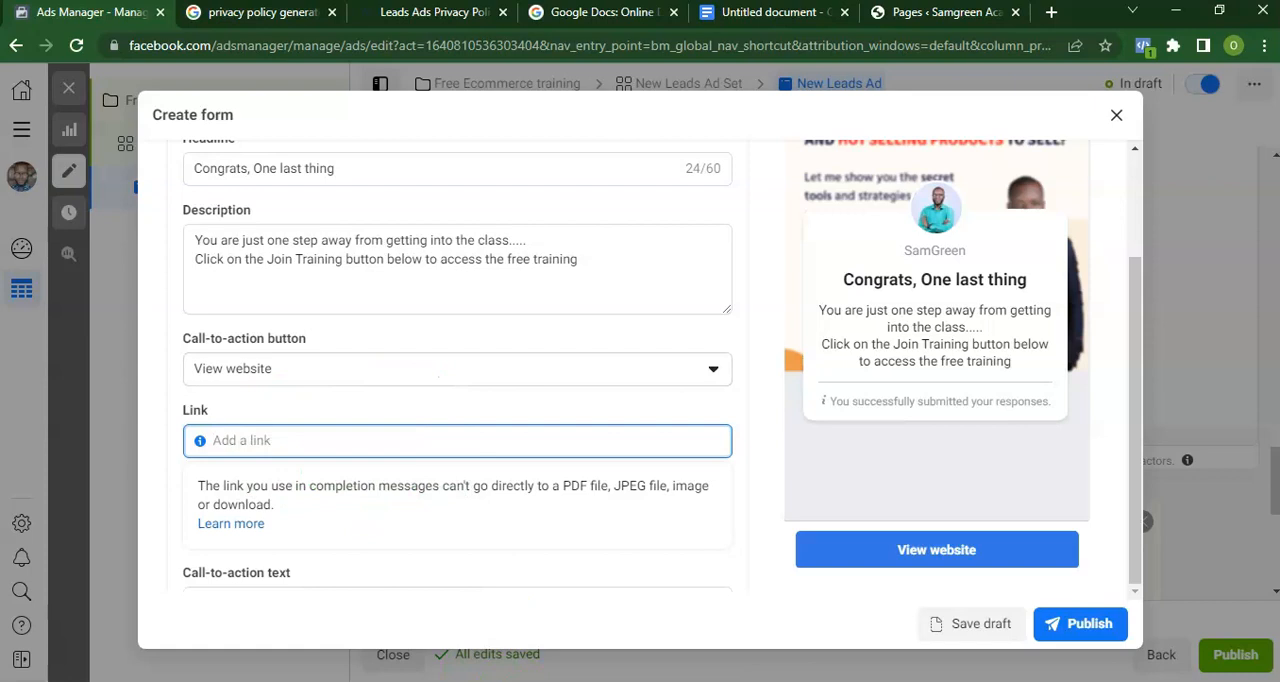
{"action": "key", "text": "ctrl+v"}
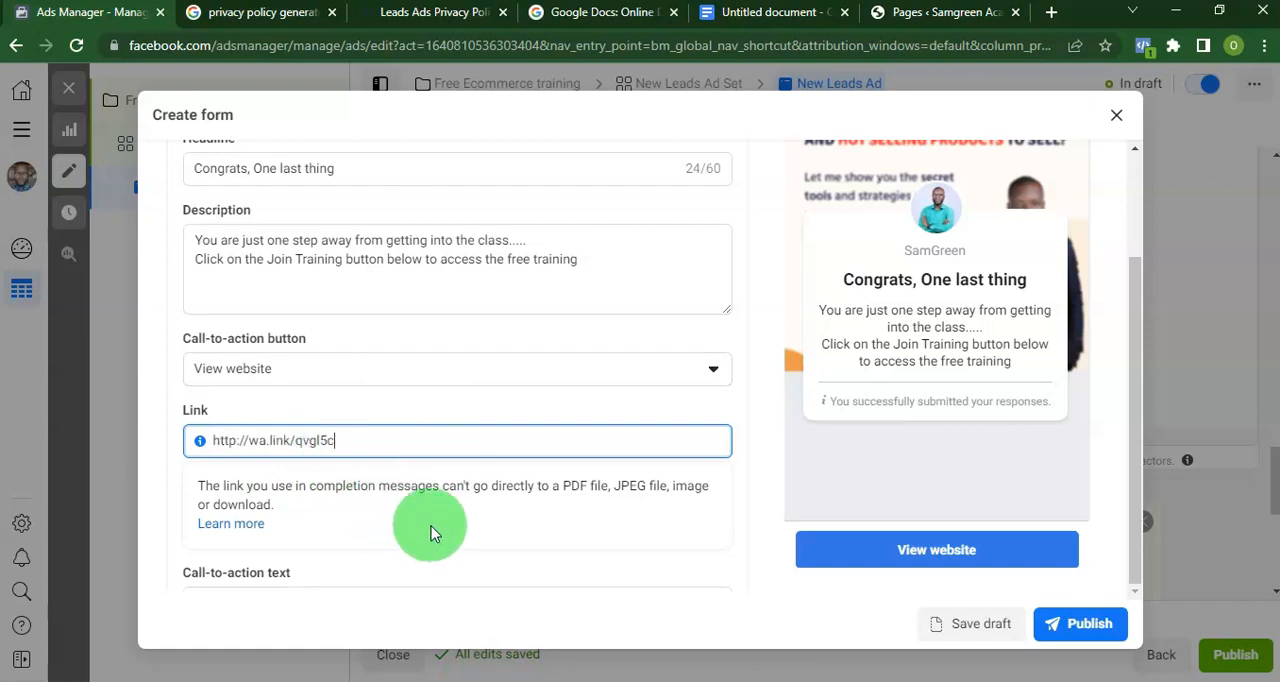
Copy "Join Training" from the lead message's description and use it to replace the call-to-action text.
{"action": "left_click_drag", "start_coordinate": [266, 259], "coordinate": [341, 263]}
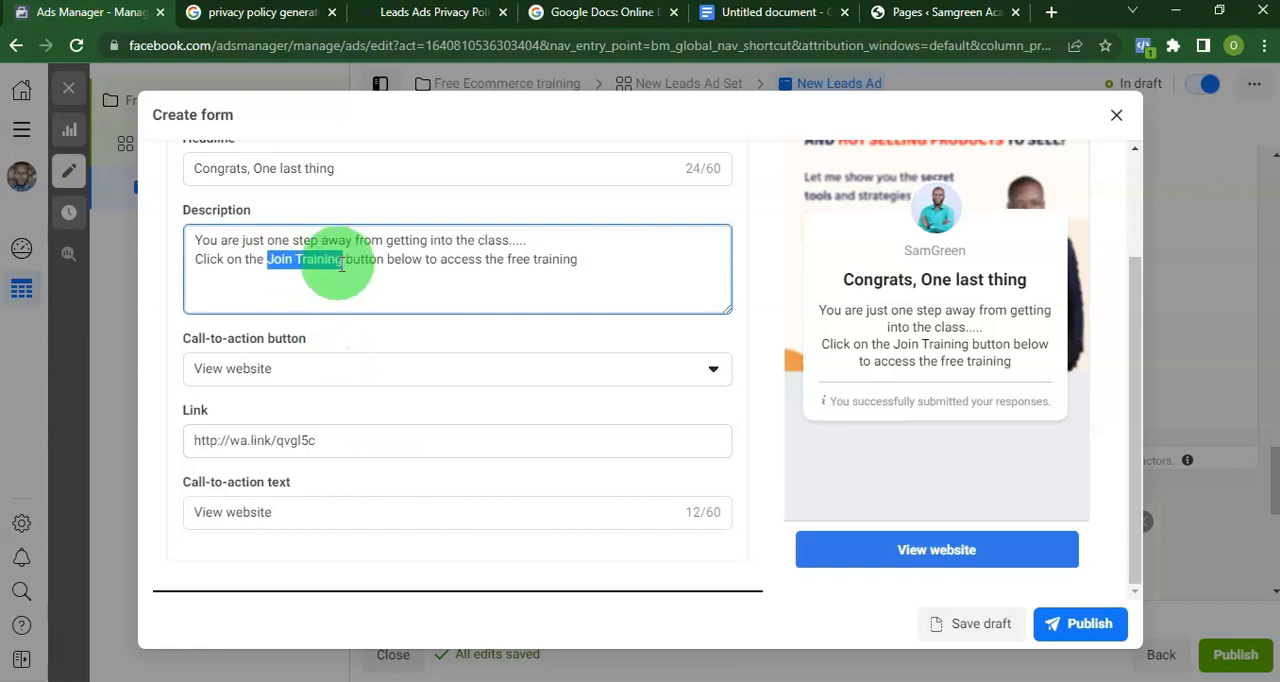
{"action": "right_click", "coordinate": [340, 263]}
{"action": "left_click", "coordinate": [386, 342]}
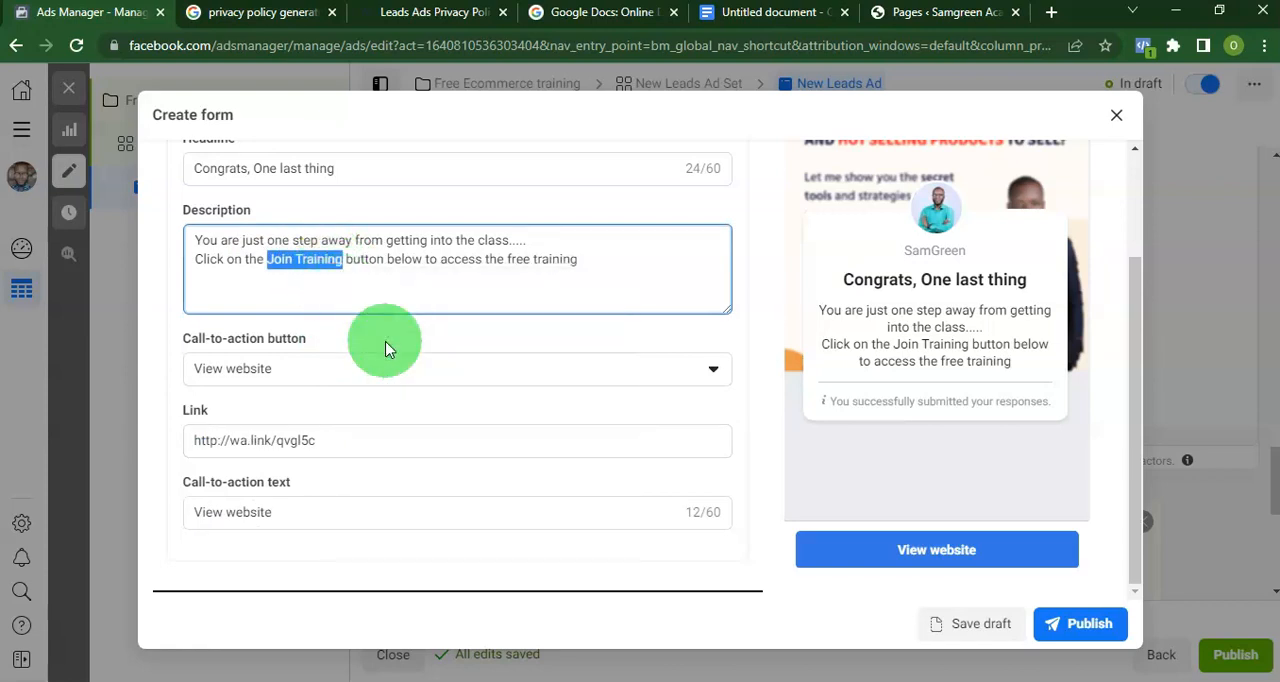
{"action": "triple_click", "coordinate": [278, 518]}
{"action": "key", "text": "ctrl+v"}
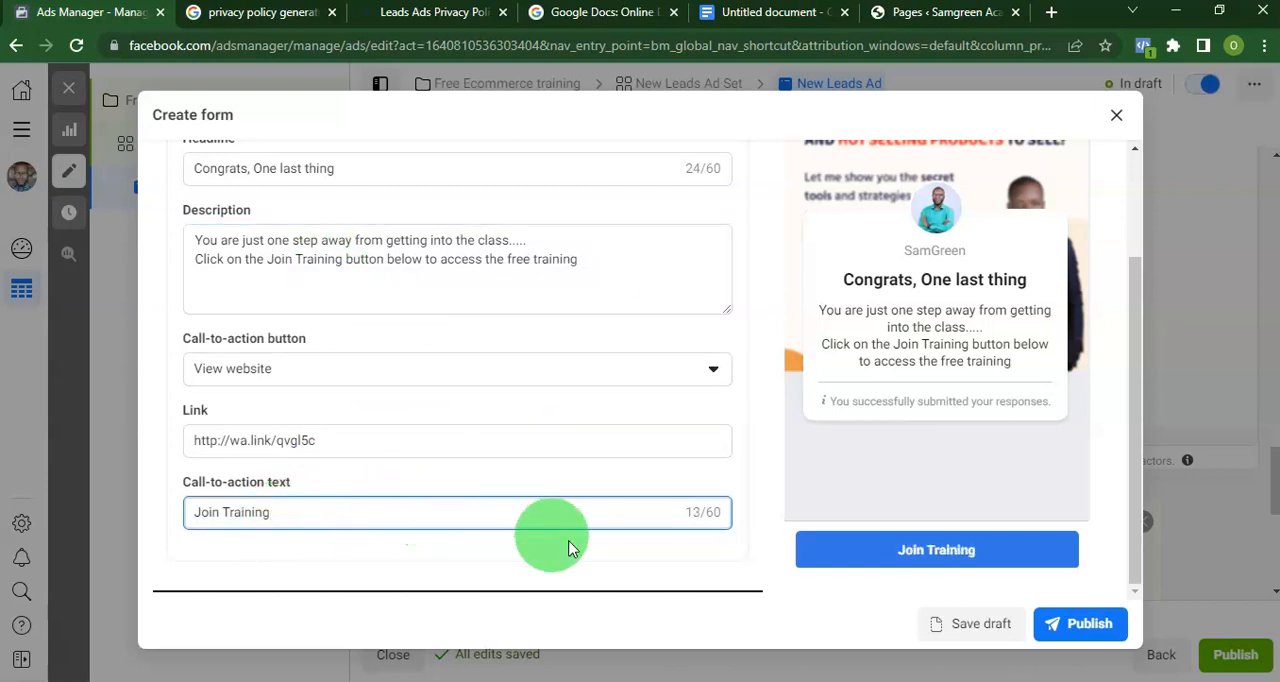
Review the form preview from the message for leads back to the intro, and publish the Free Ecommerce Training form.
{"action": "scroll", "coordinate": [494, 476], "scroll_direction": "up", "scroll_amount": 3}
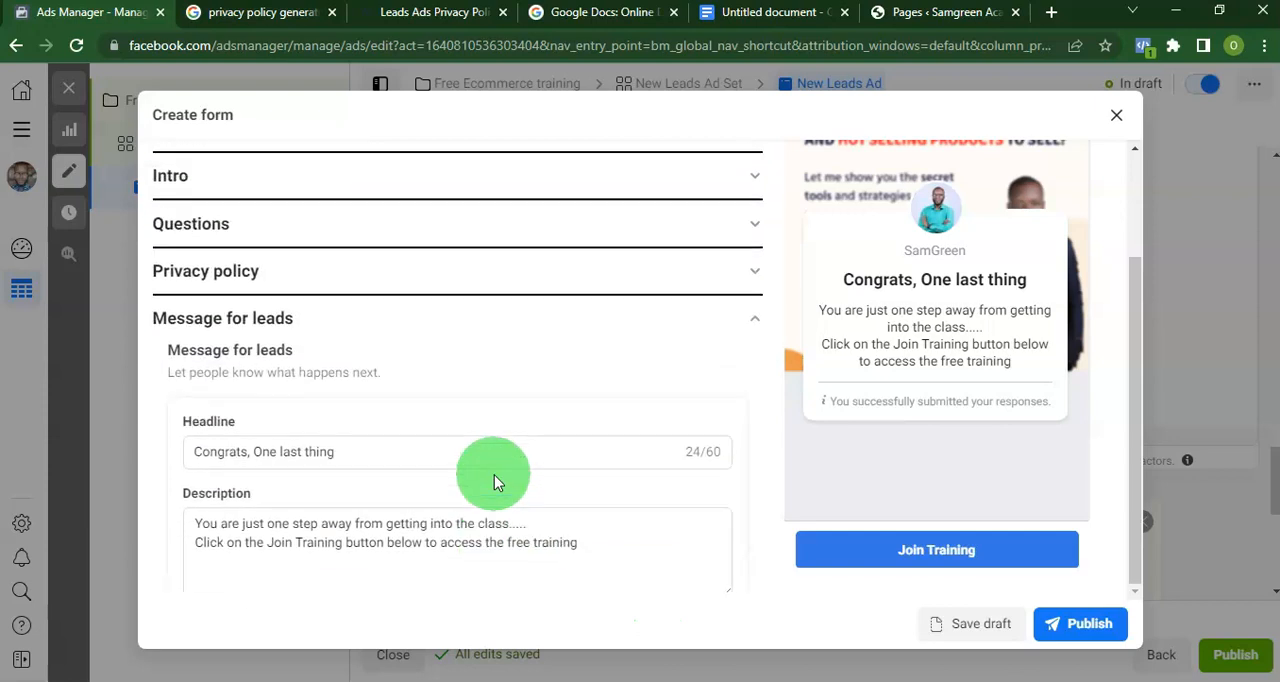
{"action": "scroll", "coordinate": [1099, 341], "scroll_direction": "up", "scroll_amount": 2}
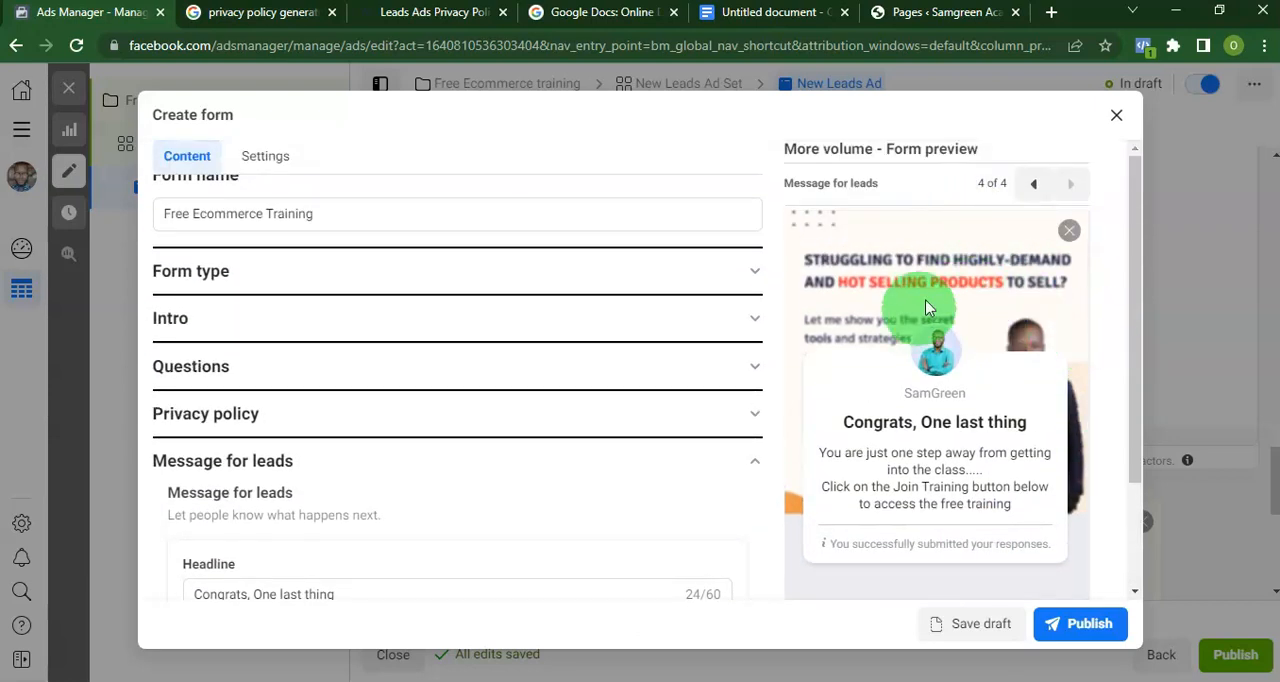
{"action": "left_click", "coordinate": [1034, 186]}
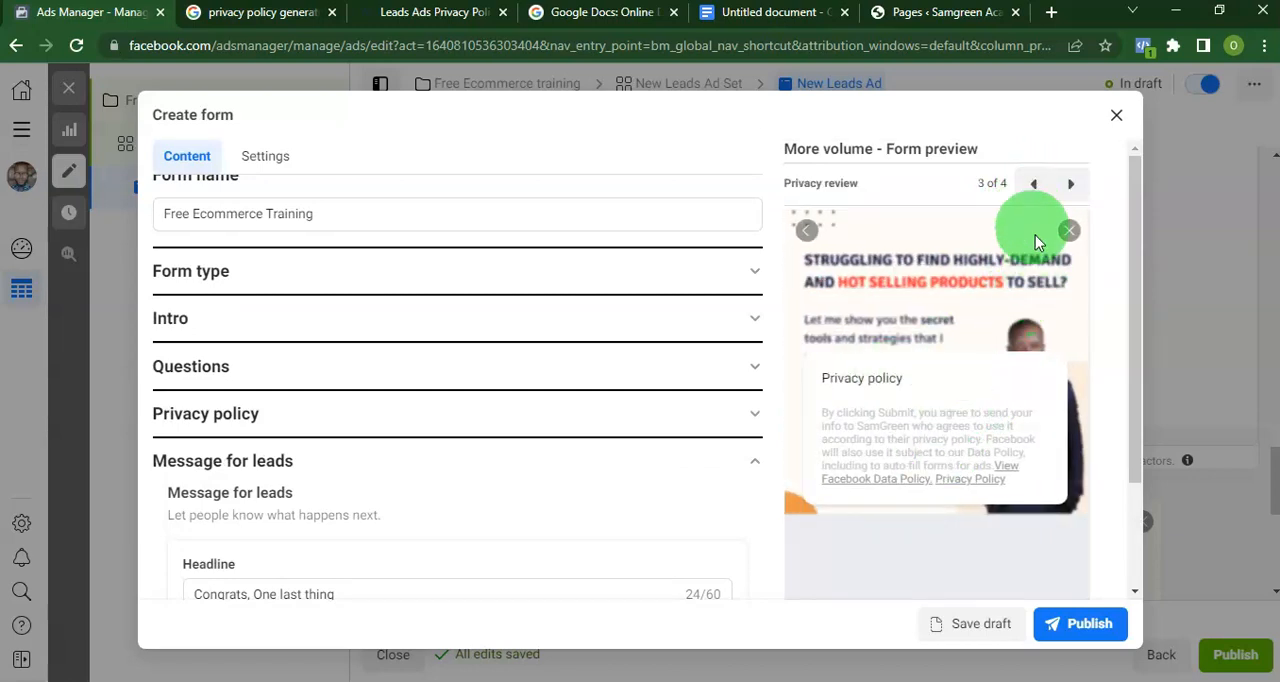
{"action": "left_click", "coordinate": [1031, 185]}
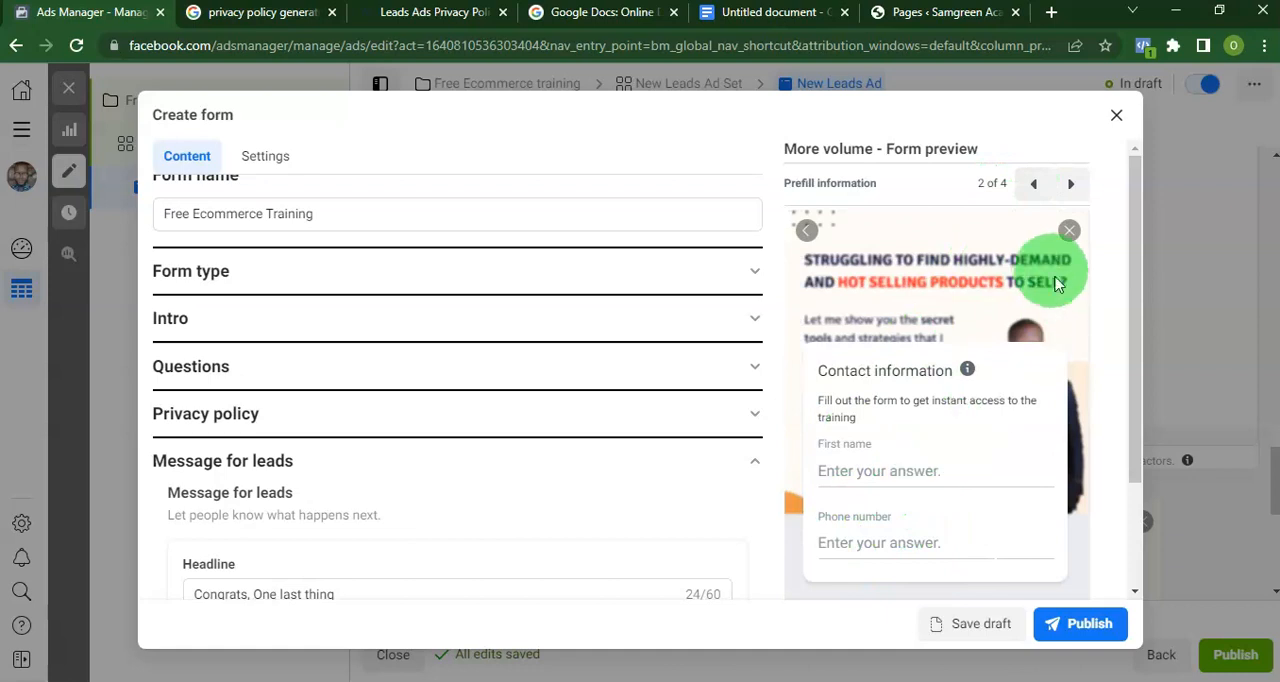
{"action": "left_click", "coordinate": [1034, 186]}
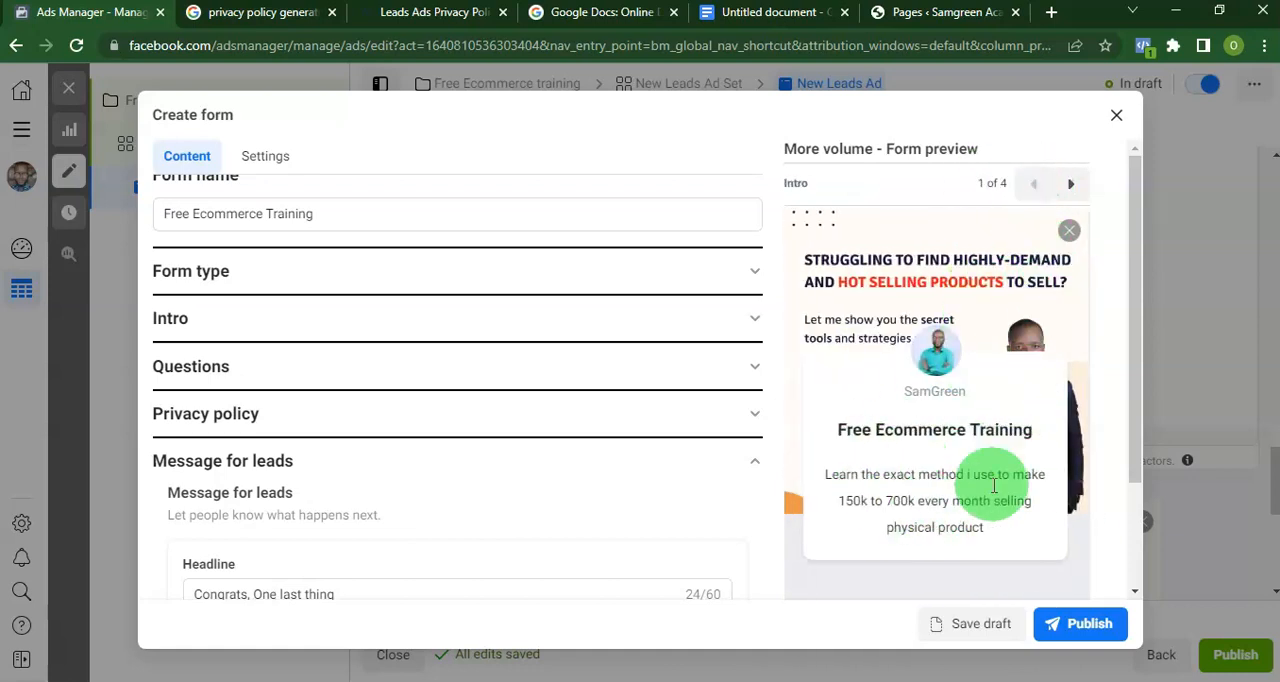
{"action": "scroll", "coordinate": [360, 433], "scroll_direction": "up", "scroll_amount": 1}
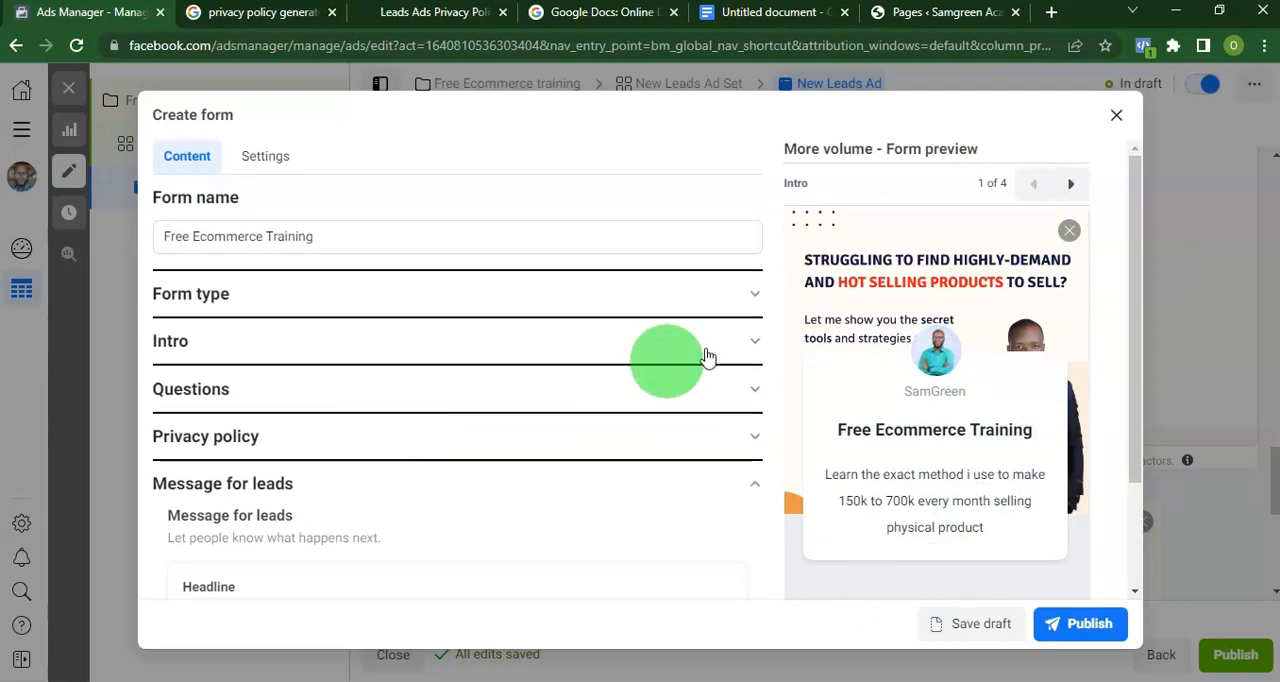
{"action": "scroll", "coordinate": [1033, 521], "scroll_direction": "down", "scroll_amount": 1}
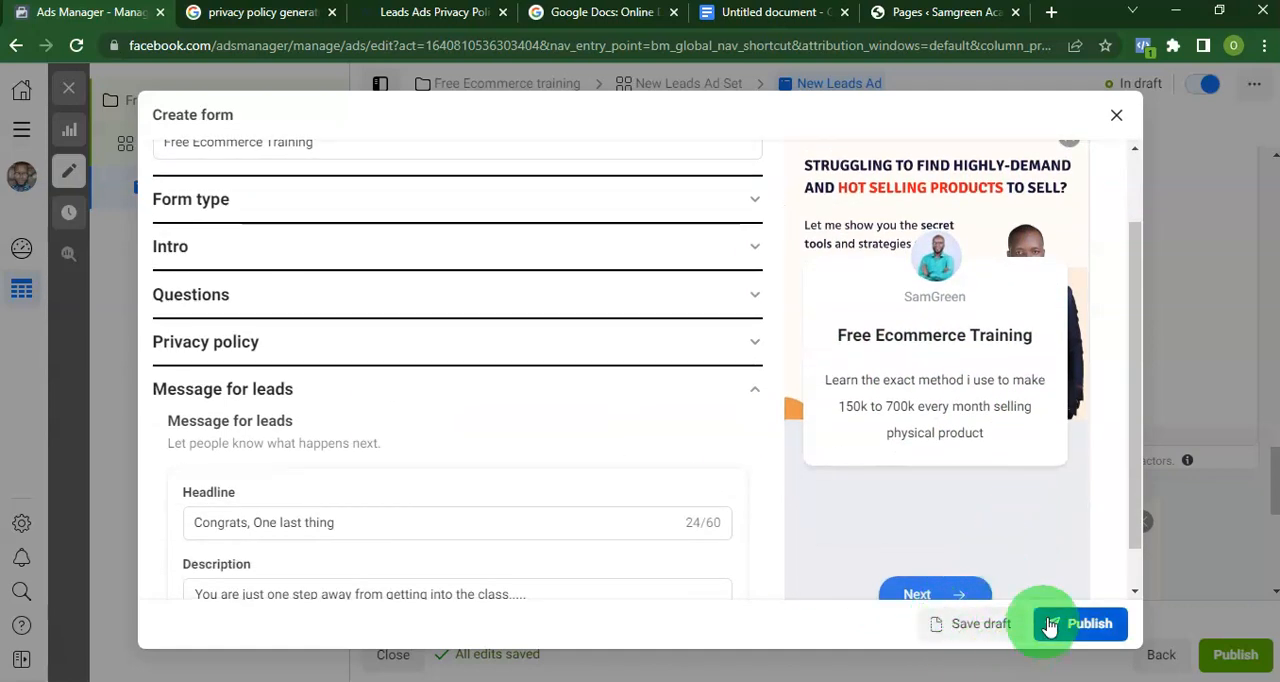
{"action": "scroll", "coordinate": [1064, 594], "scroll_direction": "down", "scroll_amount": 1}
{"action": "left_click", "coordinate": [1068, 636]}
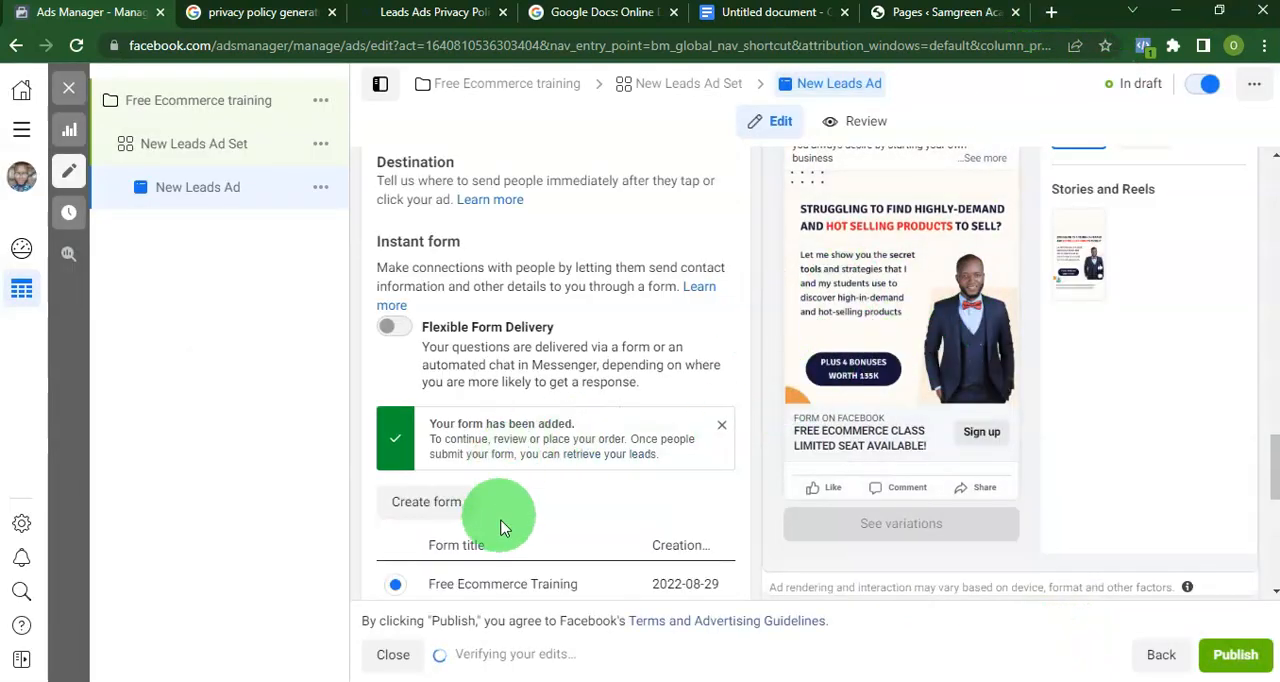
Examine the New Leads Ad preview and step through its form preview from the intro to the message for leads.
{"action": "scroll", "coordinate": [897, 378], "scroll_direction": "down", "scroll_amount": 5}
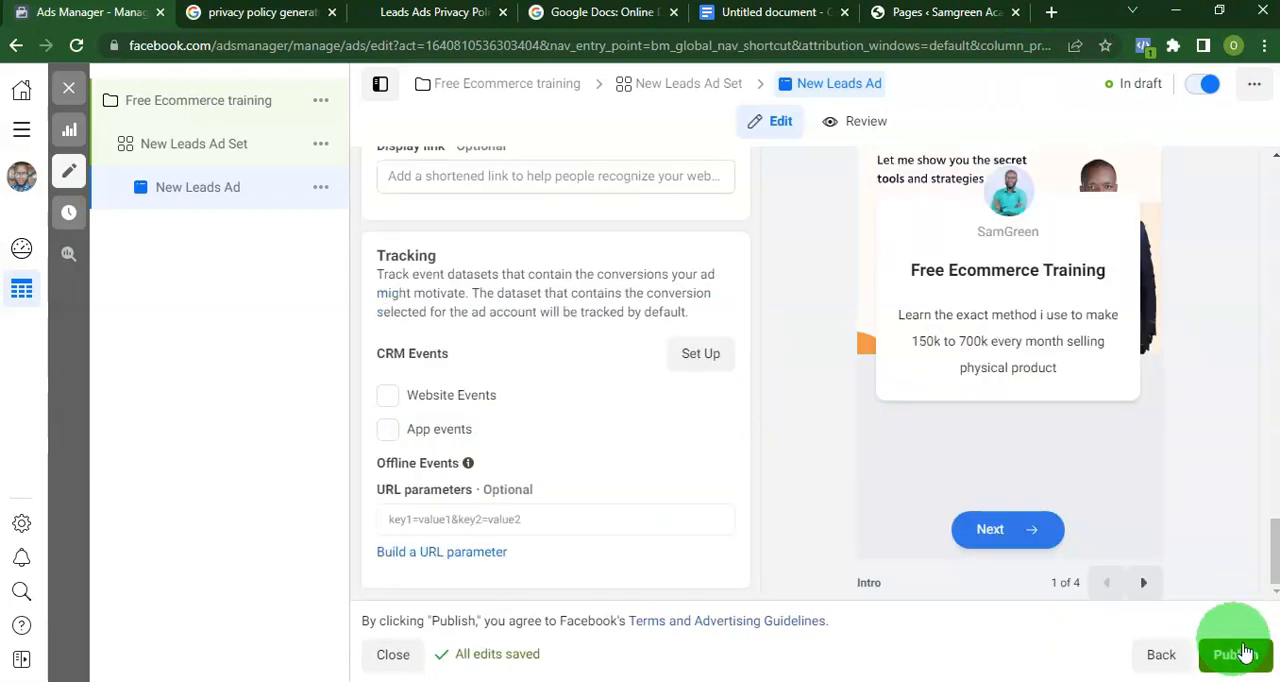
{"action": "scroll", "coordinate": [1077, 455], "scroll_direction": "up", "scroll_amount": 4}
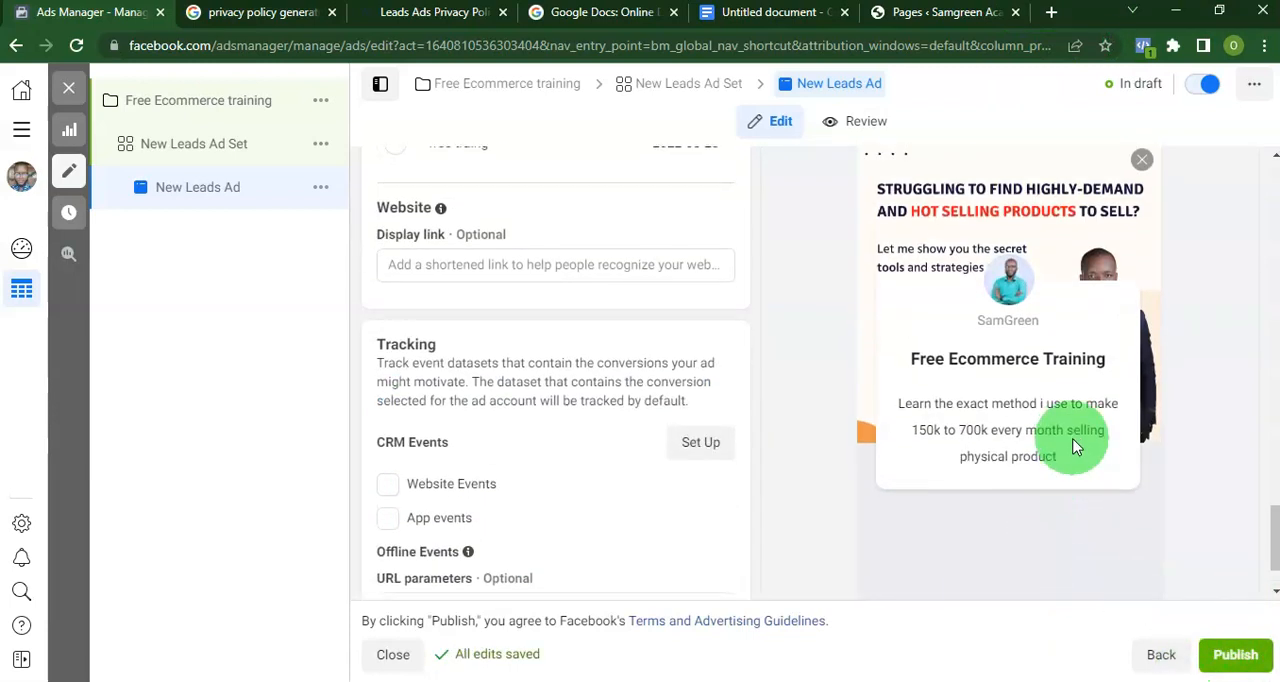
{"action": "scroll", "coordinate": [1075, 447], "scroll_direction": "down", "scroll_amount": 3}
{"action": "scroll", "coordinate": [1075, 447], "scroll_direction": "up", "scroll_amount": 4}
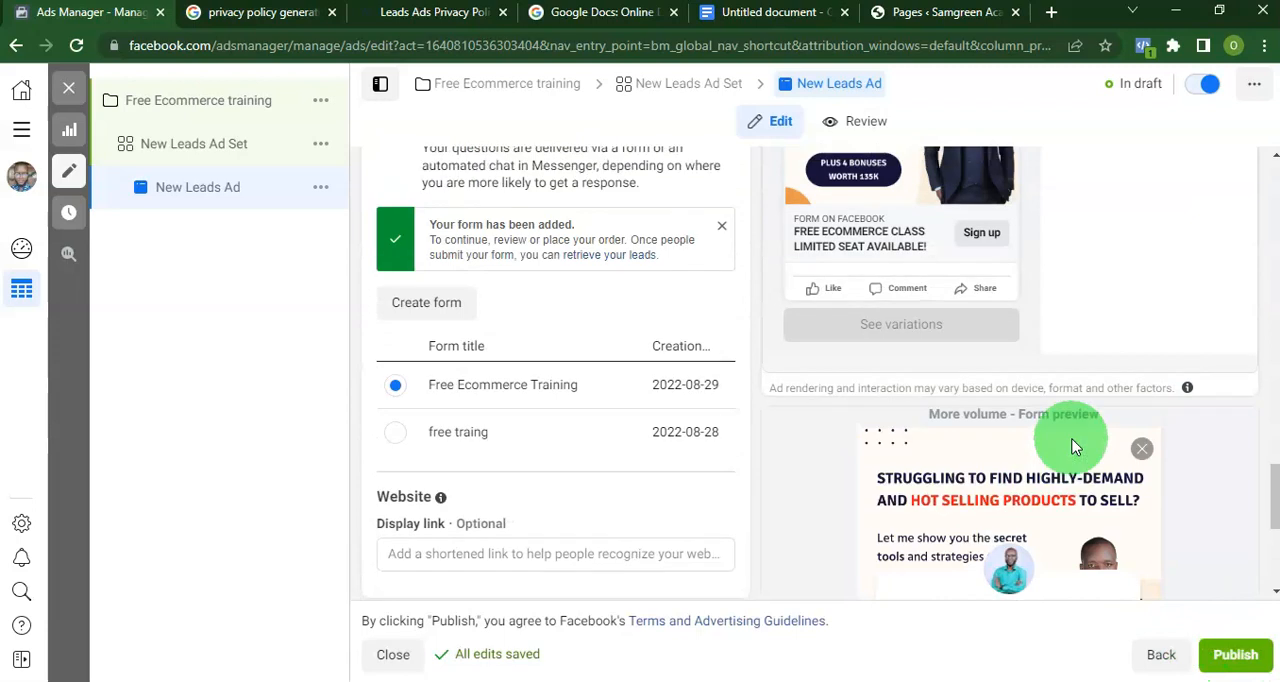
{"action": "scroll", "coordinate": [905, 275], "scroll_direction": "up", "scroll_amount": 2}
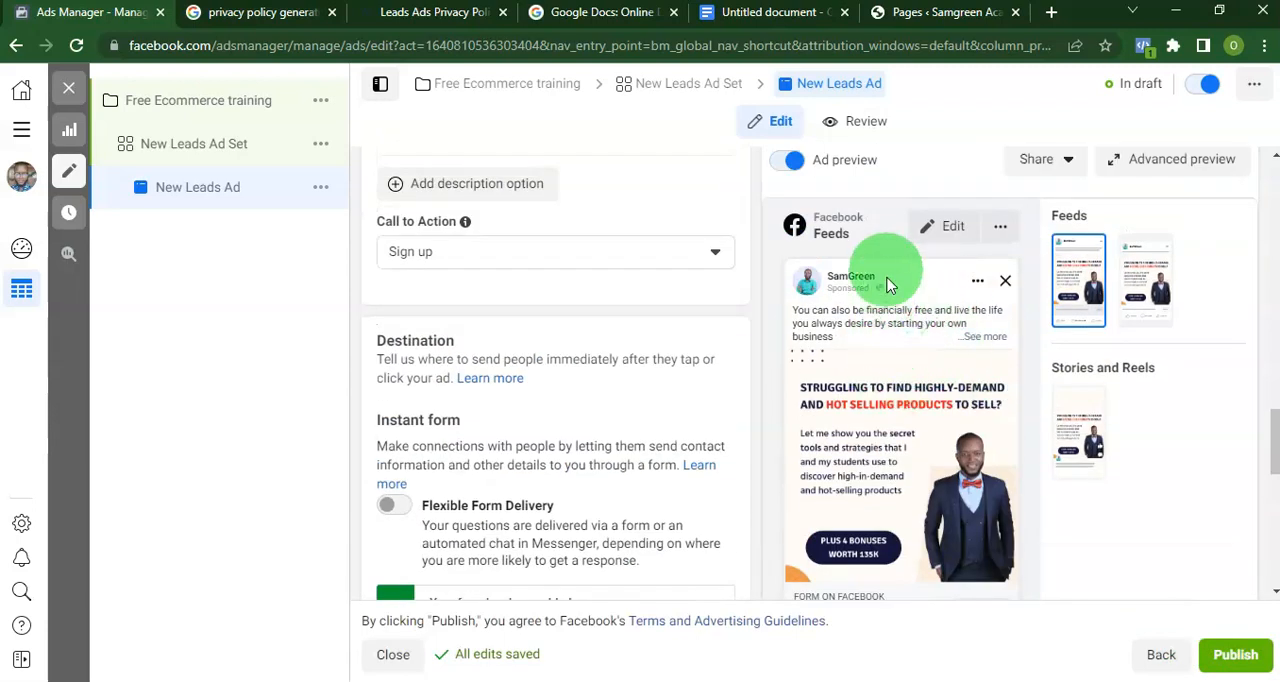
{"action": "scroll", "coordinate": [970, 387], "scroll_direction": "down", "scroll_amount": 5}
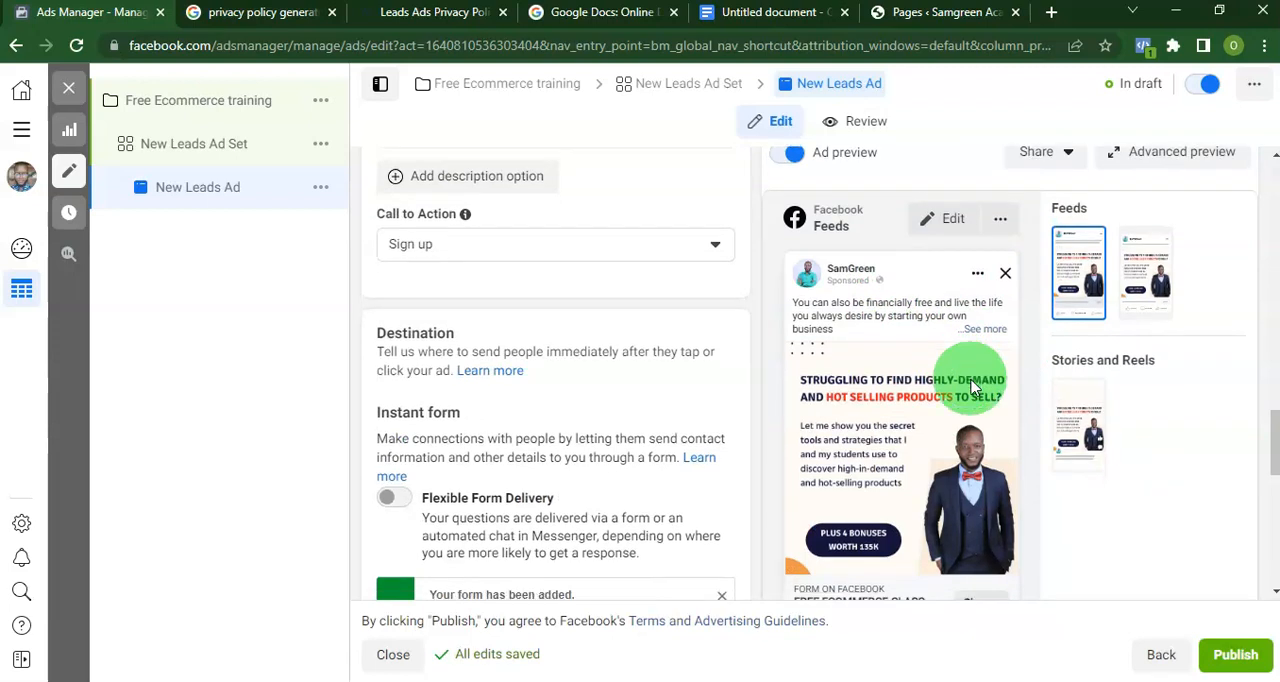
{"action": "scroll", "coordinate": [1000, 370], "scroll_direction": "down", "scroll_amount": 4}
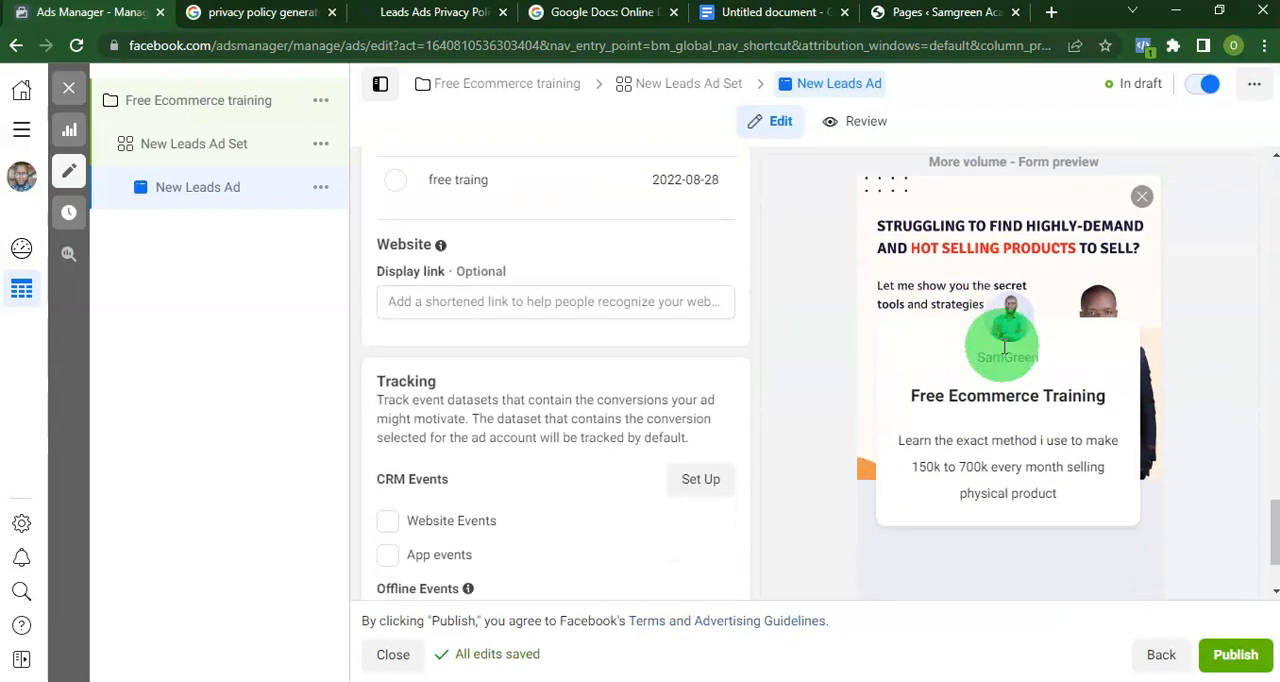
{"action": "left_click", "coordinate": [1142, 585]}
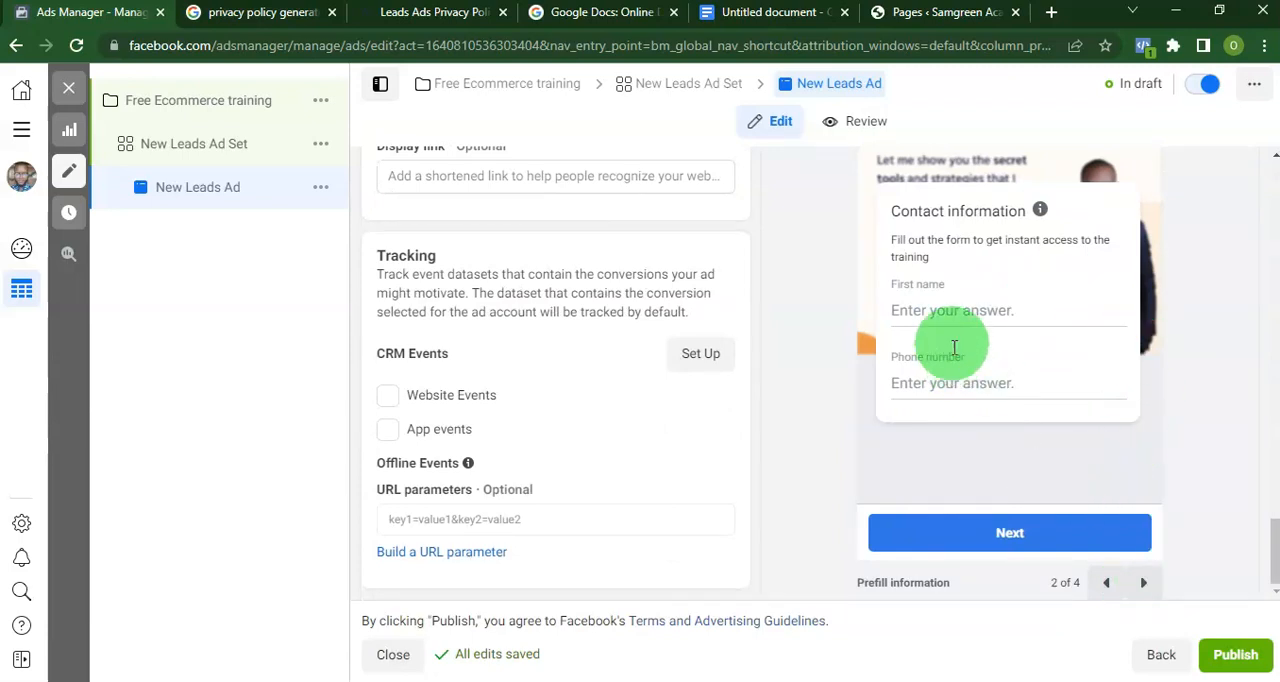
{"action": "left_click", "coordinate": [1142, 590]}
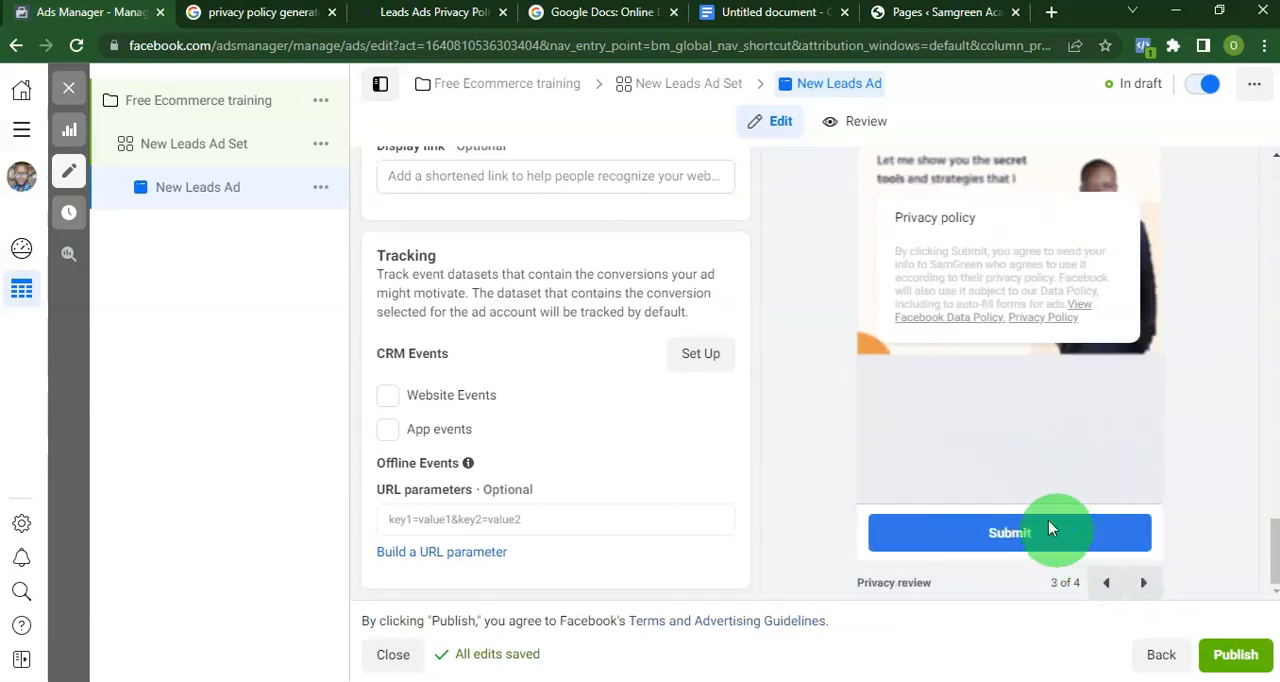
{"action": "left_click", "coordinate": [1143, 588]}
{"action": "left_click", "coordinate": [1249, 672]}
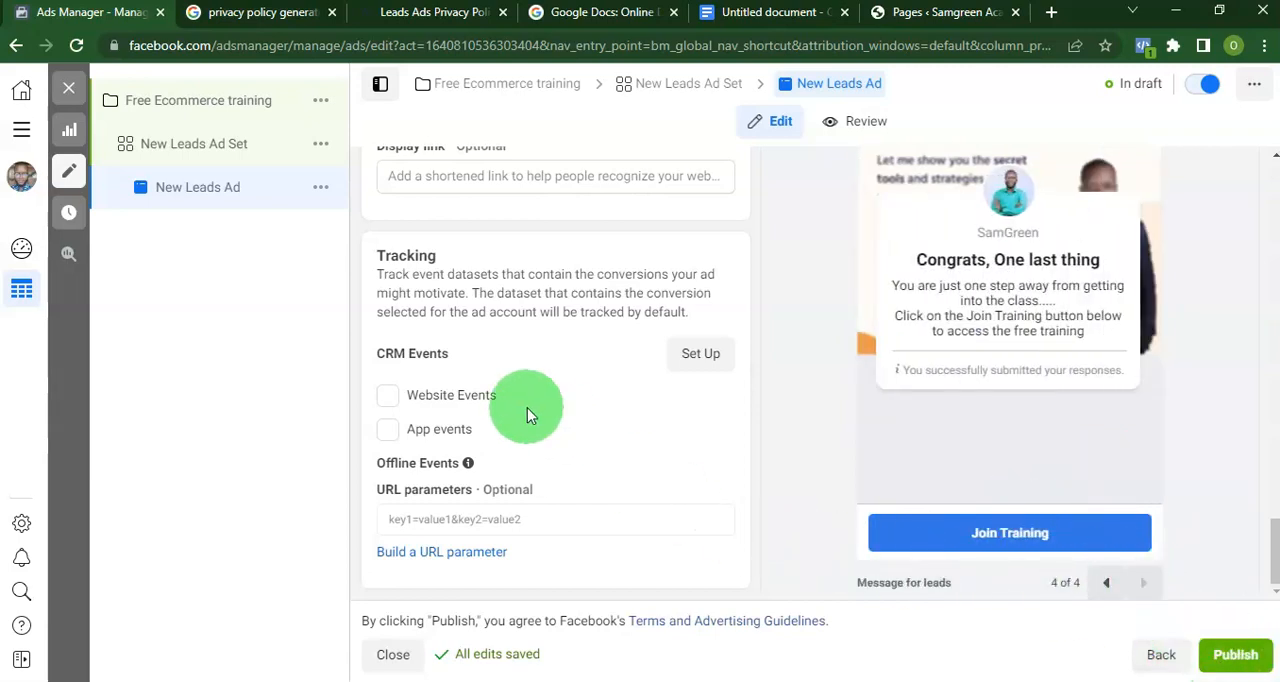
Duplicate the New Leads Ad Set once within its original campaign.
{"action": "left_click", "coordinate": [648, 88]}
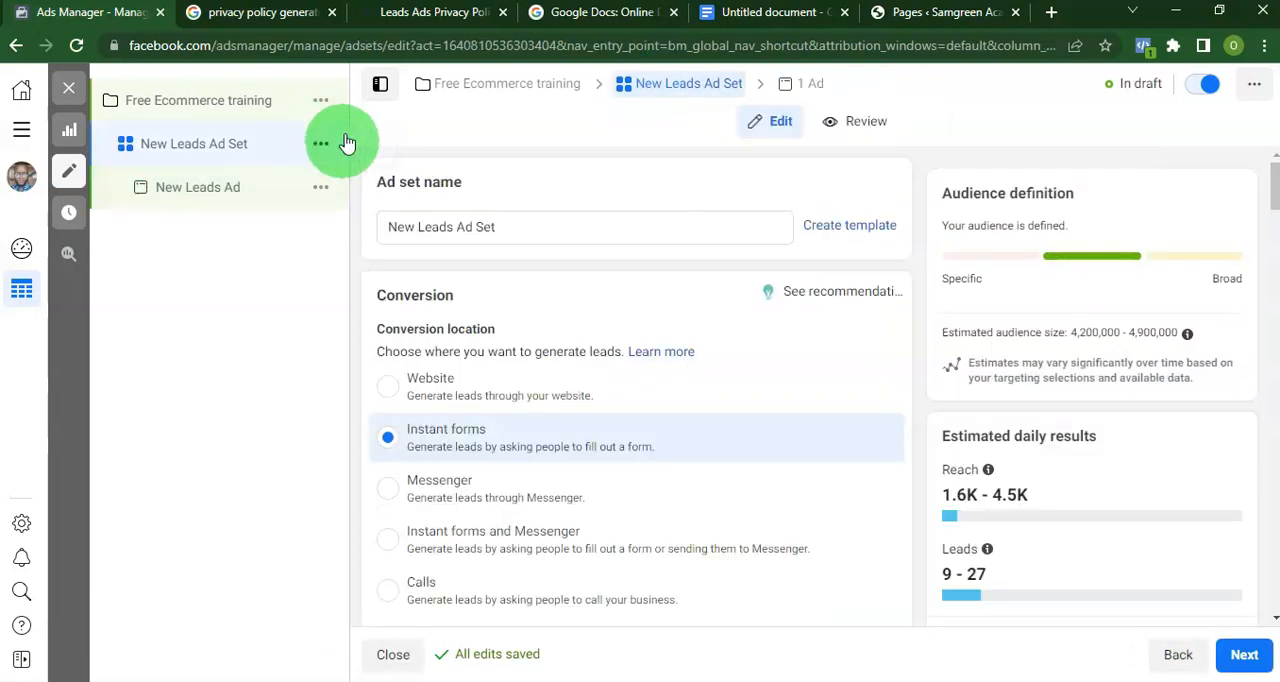
{"action": "left_click", "coordinate": [322, 146]}
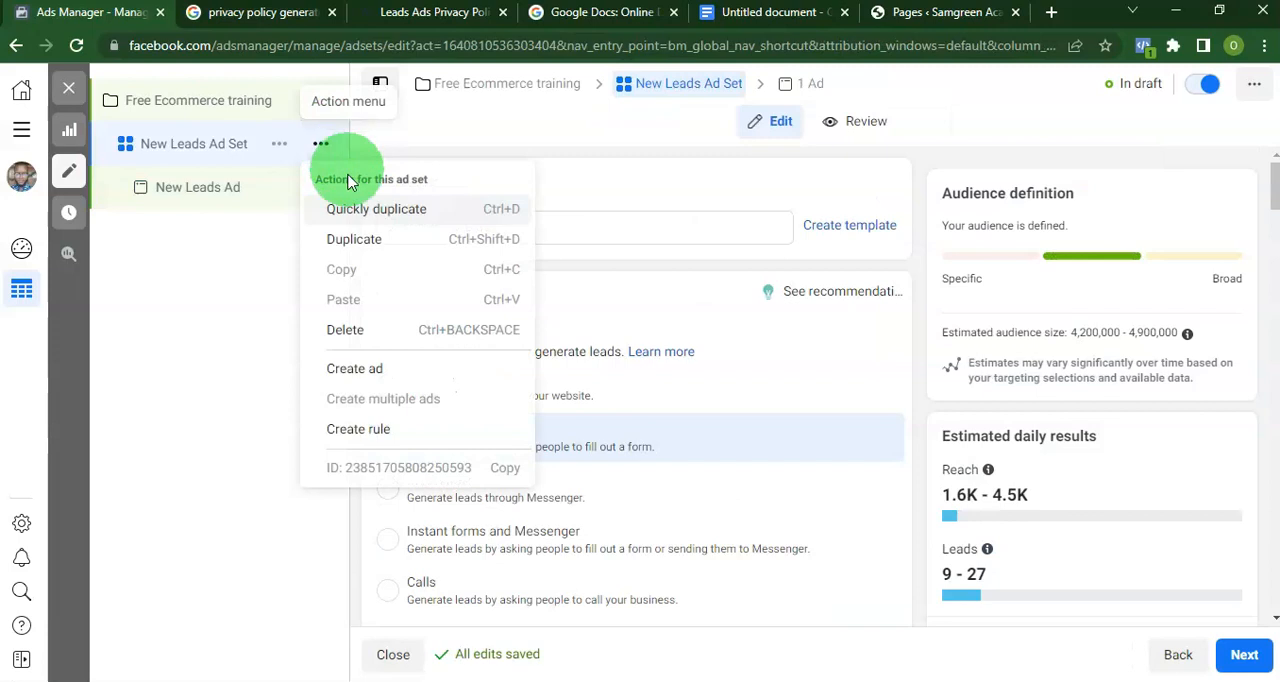
{"action": "left_click", "coordinate": [349, 239]}
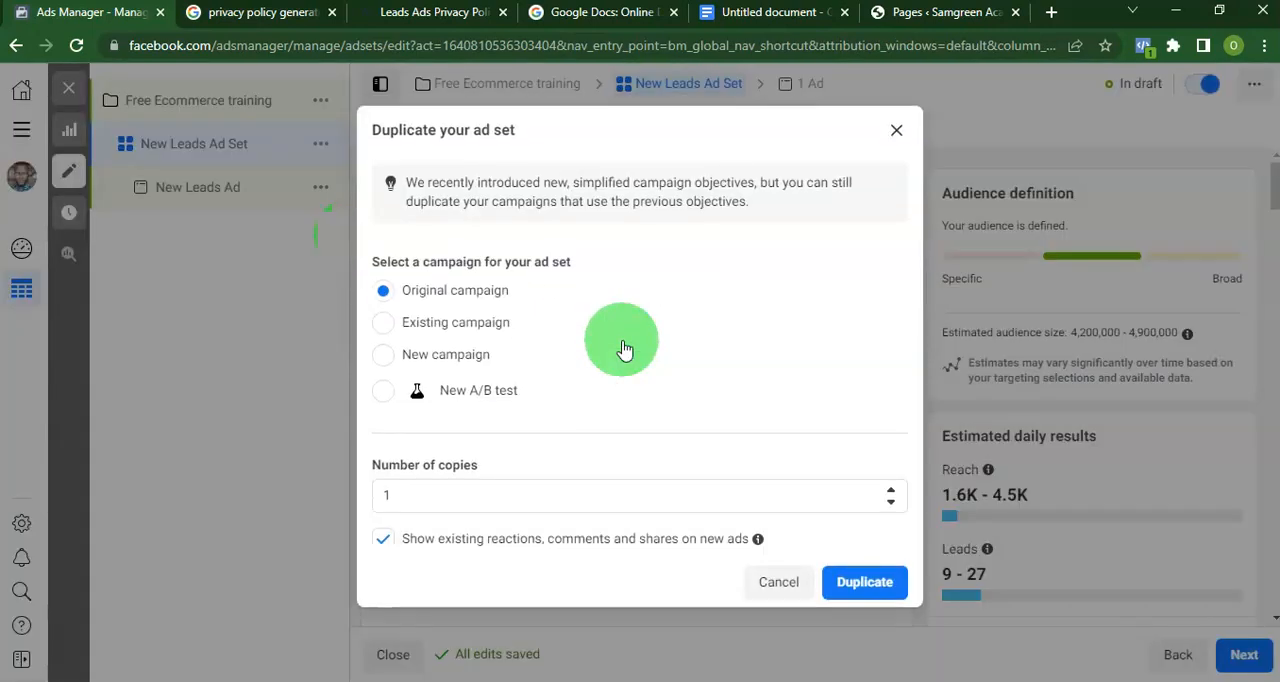
{"action": "left_click", "coordinate": [840, 583]}
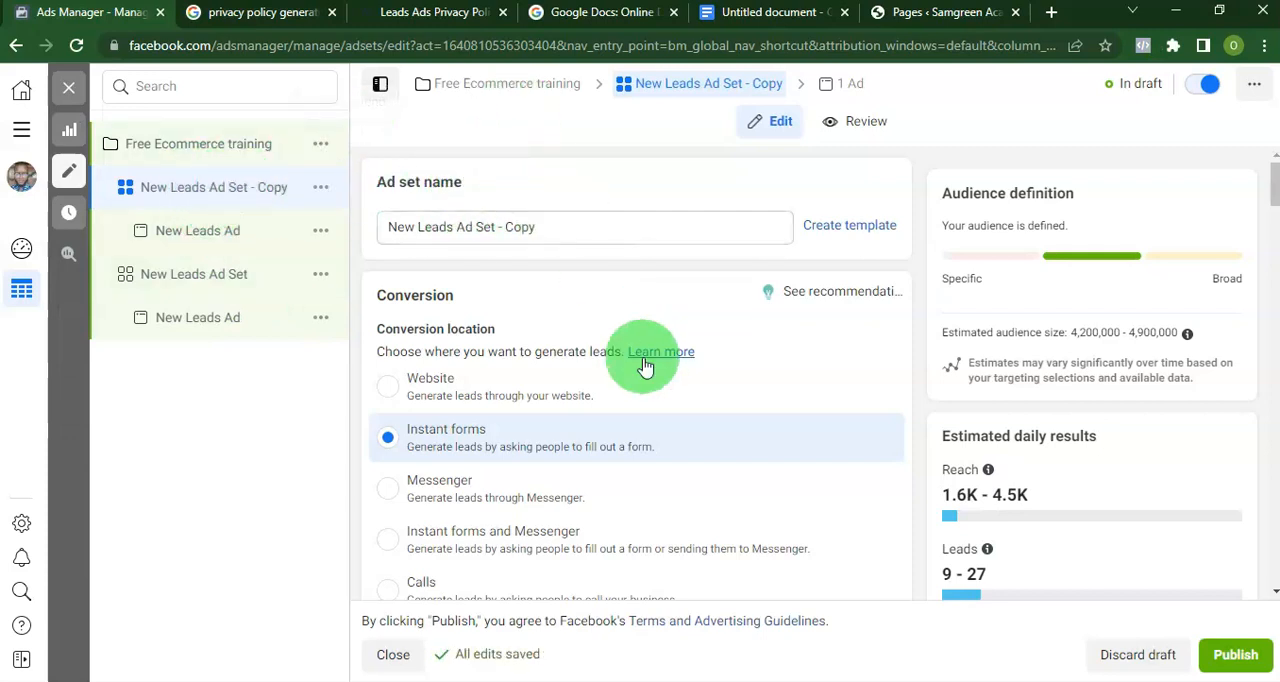
Set the copied ad set's conversion location to Messenger.
{"action": "scroll", "coordinate": [645, 368], "scroll_direction": "down", "scroll_amount": 2}
{"action": "scroll", "coordinate": [643, 366], "scroll_direction": "up", "scroll_amount": 1}
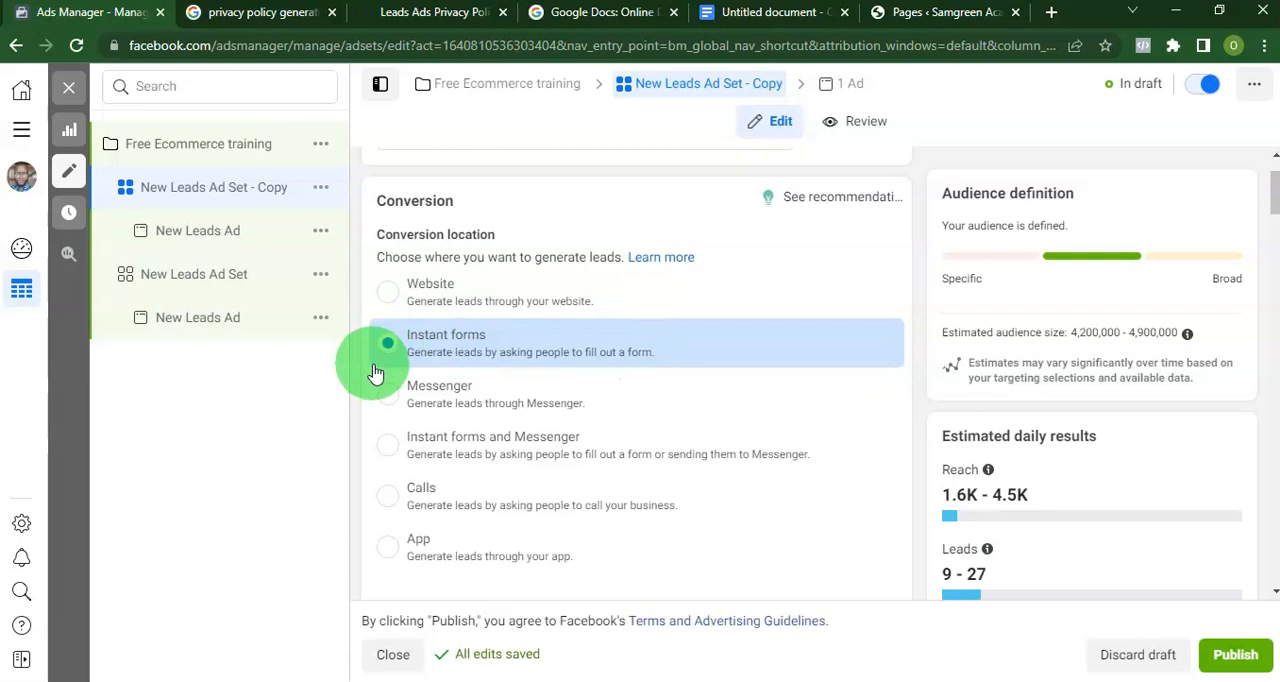
{"action": "left_click", "coordinate": [408, 396]}
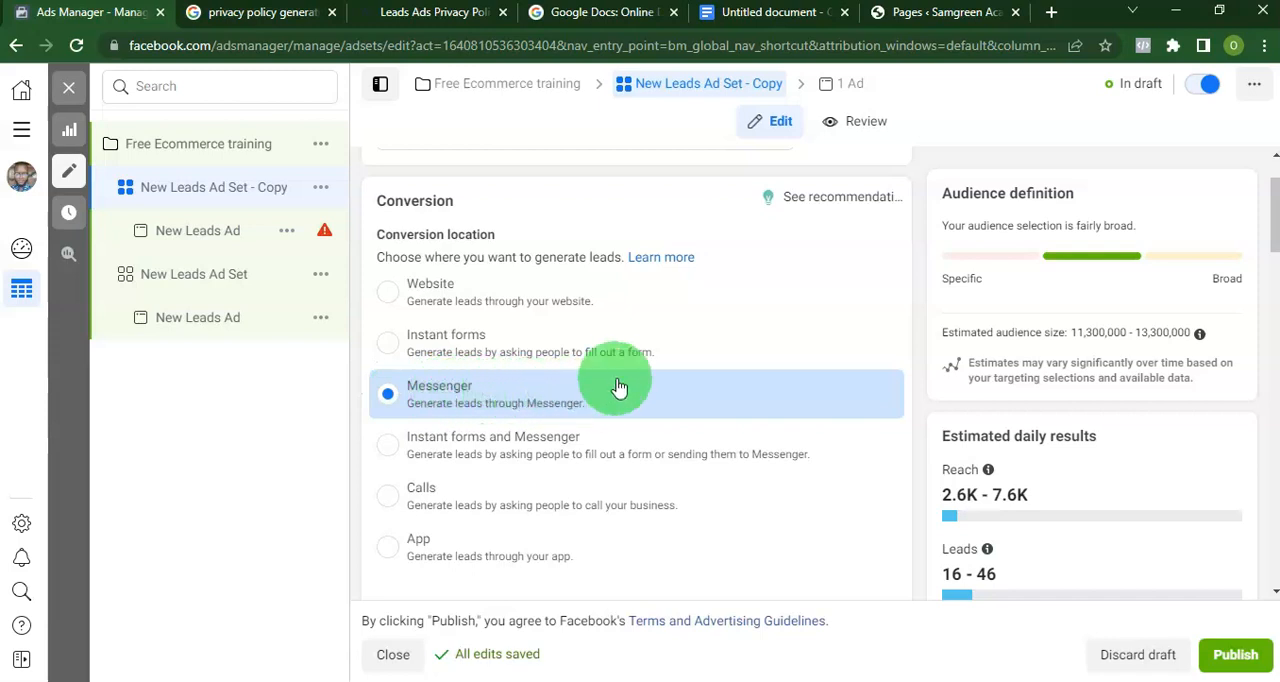
Set the copied ad set's daily budget to ₦2,000 and check its audience and placement settings.
{"action": "scroll", "coordinate": [620, 383], "scroll_direction": "down", "scroll_amount": 4}
{"action": "scroll", "coordinate": [620, 380], "scroll_direction": "down", "scroll_amount": 6}
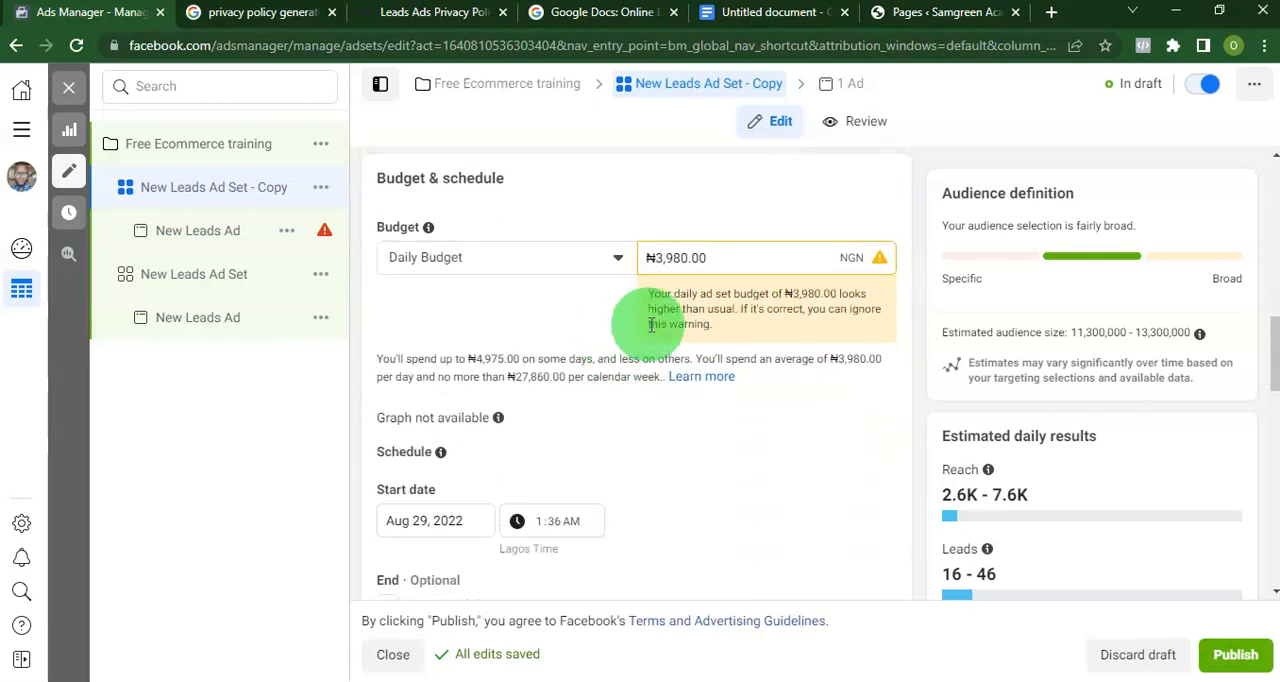
{"action": "left_click_drag", "start_coordinate": [657, 253], "coordinate": [768, 261]}
{"action": "type", "text": "2000"}
{"action": "scroll", "coordinate": [705, 370], "scroll_direction": "down", "scroll_amount": 7}
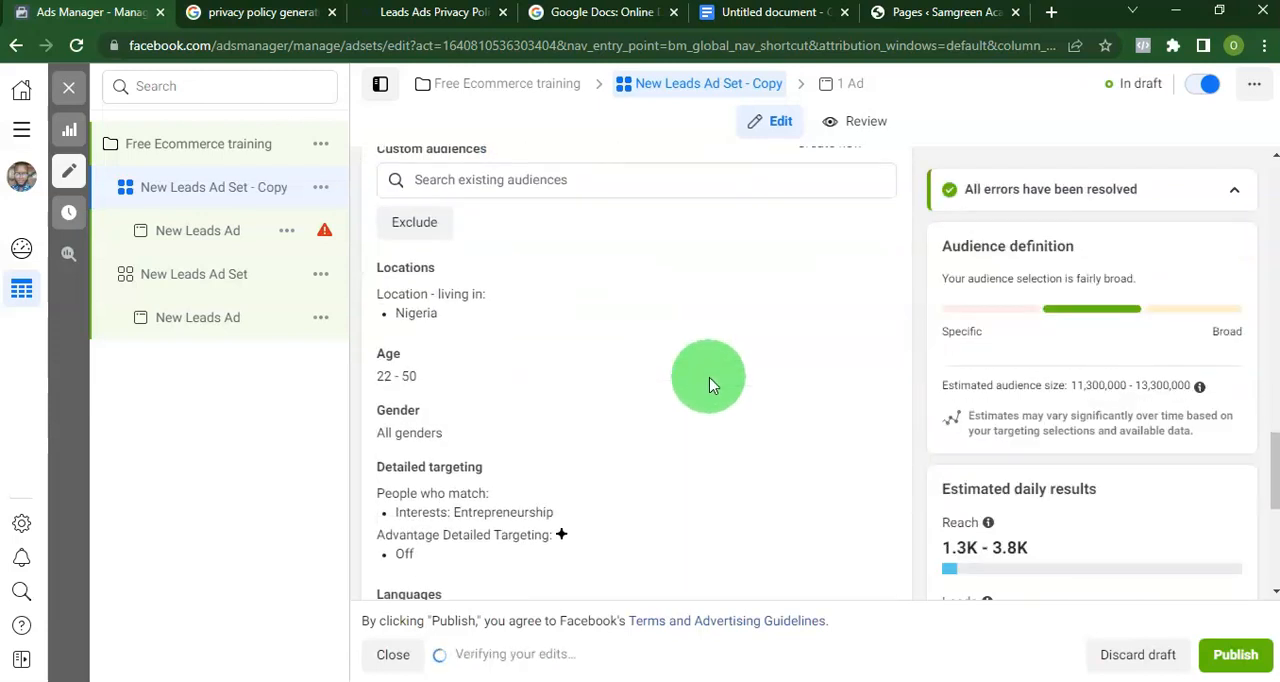
{"action": "scroll", "coordinate": [709, 386], "scroll_direction": "down", "scroll_amount": 3}
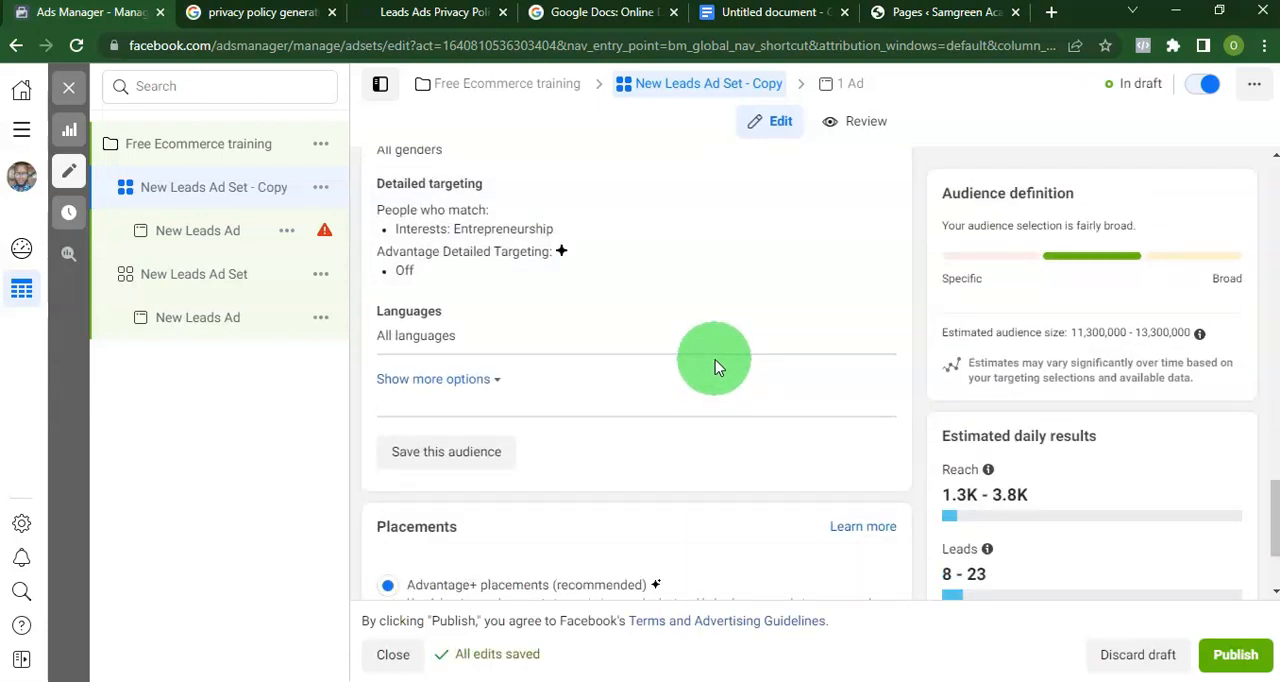
{"action": "scroll", "coordinate": [793, 537], "scroll_direction": "down", "scroll_amount": 2}
Open the New Leads Ad under the copied ad set and start creating a new message template for it.
{"action": "left_click", "coordinate": [831, 80]}
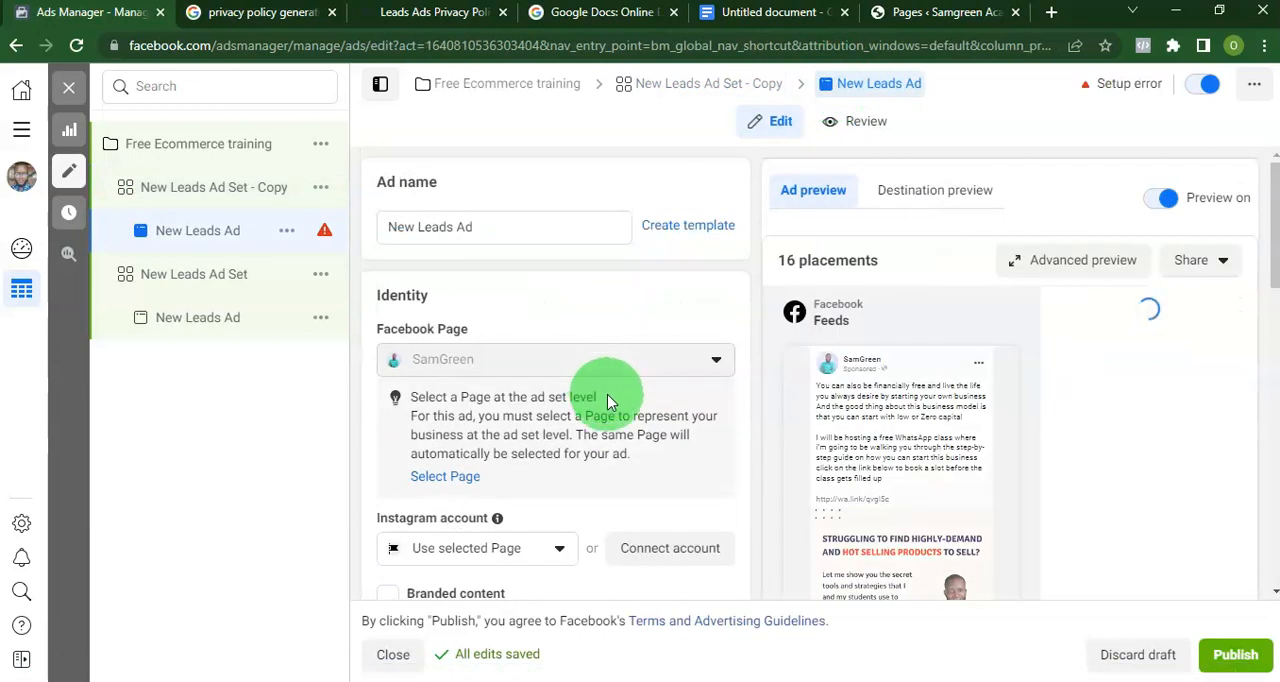
{"action": "scroll", "coordinate": [614, 400], "scroll_direction": "down", "scroll_amount": 4}
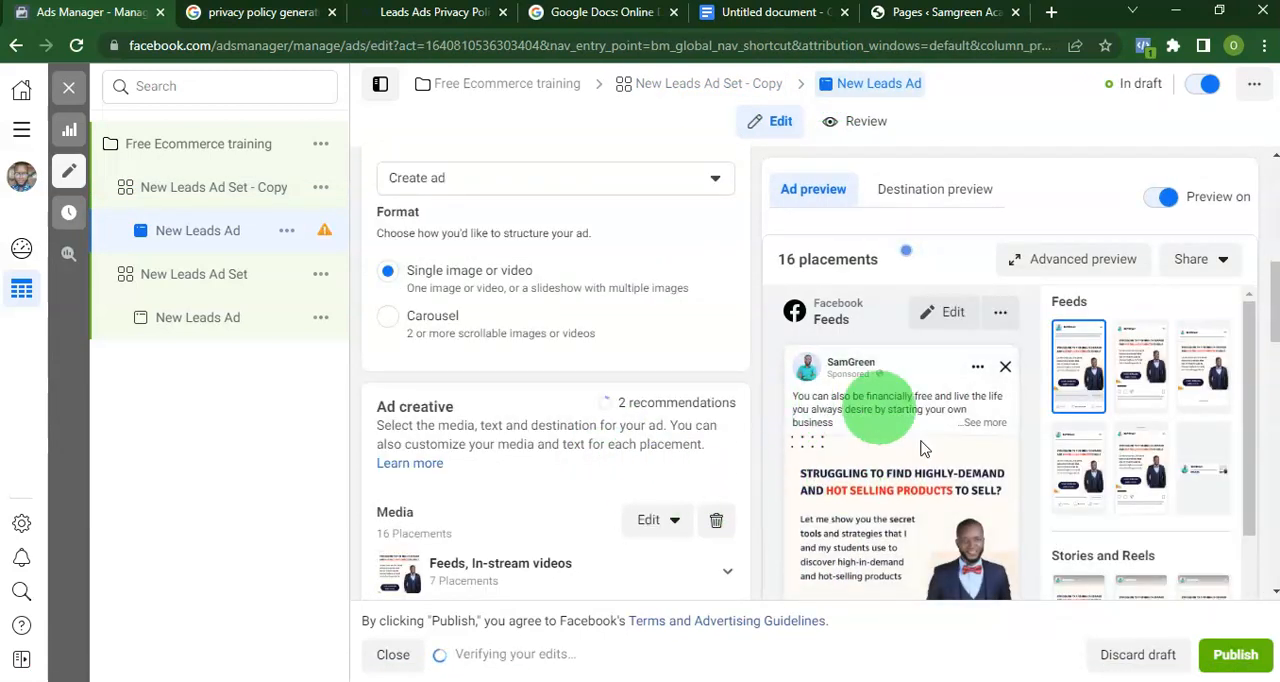
{"action": "scroll", "coordinate": [680, 481], "scroll_direction": "down", "scroll_amount": 3}
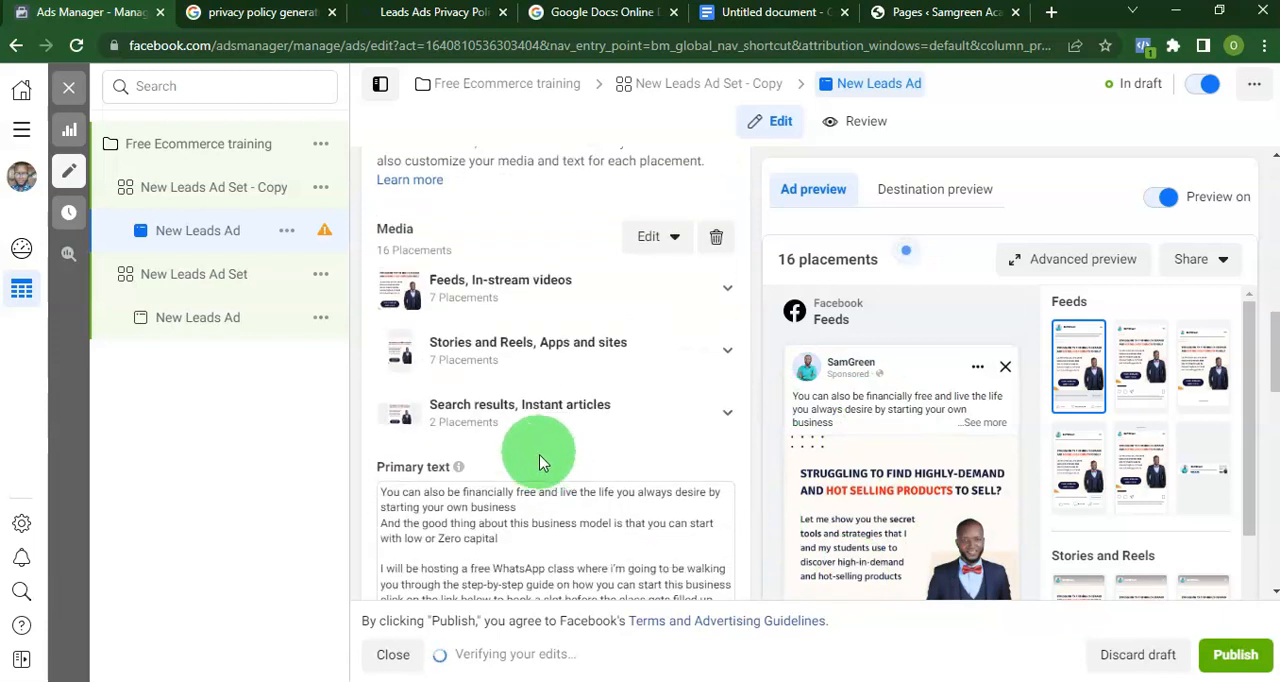
{"action": "scroll", "coordinate": [538, 430], "scroll_direction": "down", "scroll_amount": 3}
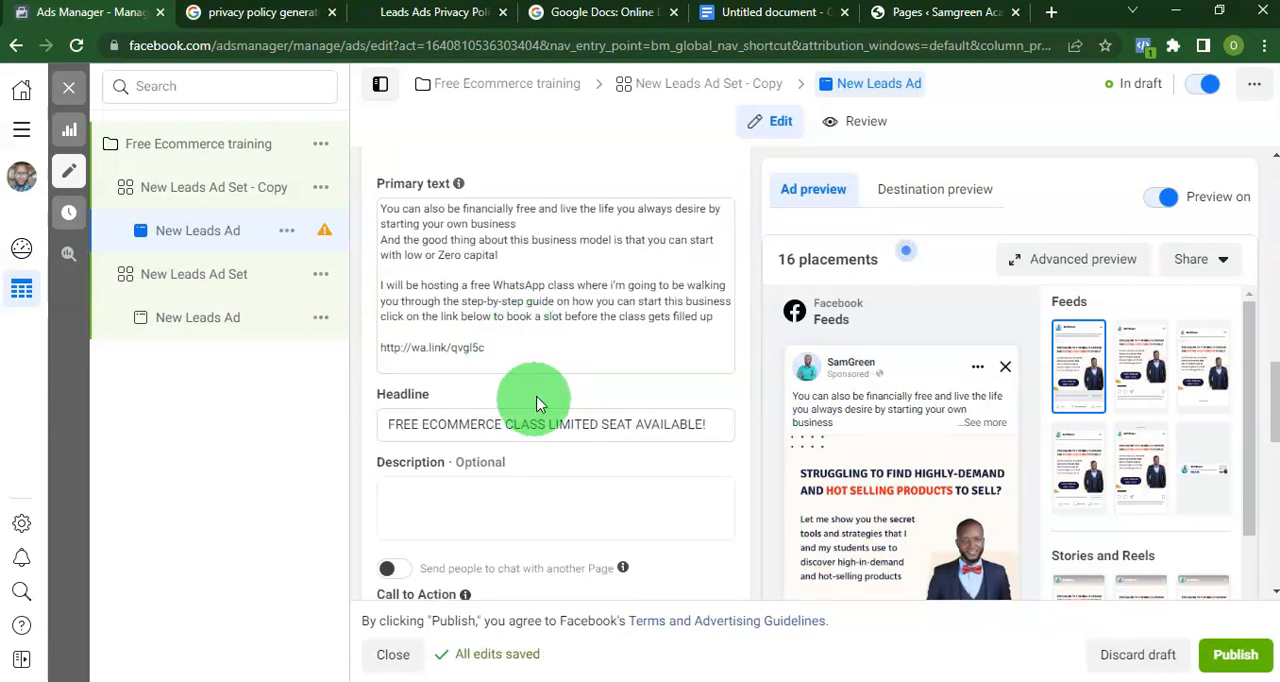
{"action": "scroll", "coordinate": [537, 403], "scroll_direction": "down", "scroll_amount": 3}
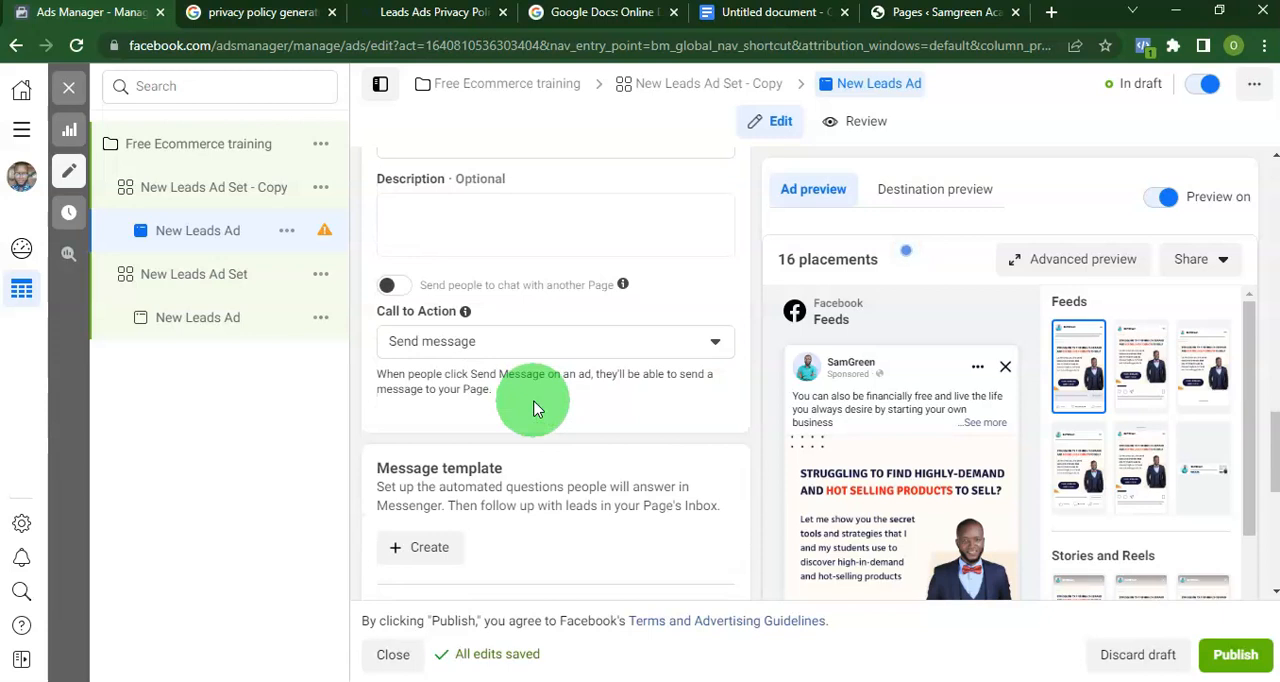
{"action": "scroll", "coordinate": [535, 408], "scroll_direction": "down", "scroll_amount": 1}
{"action": "scroll", "coordinate": [500, 486], "scroll_direction": "down", "scroll_amount": 2}
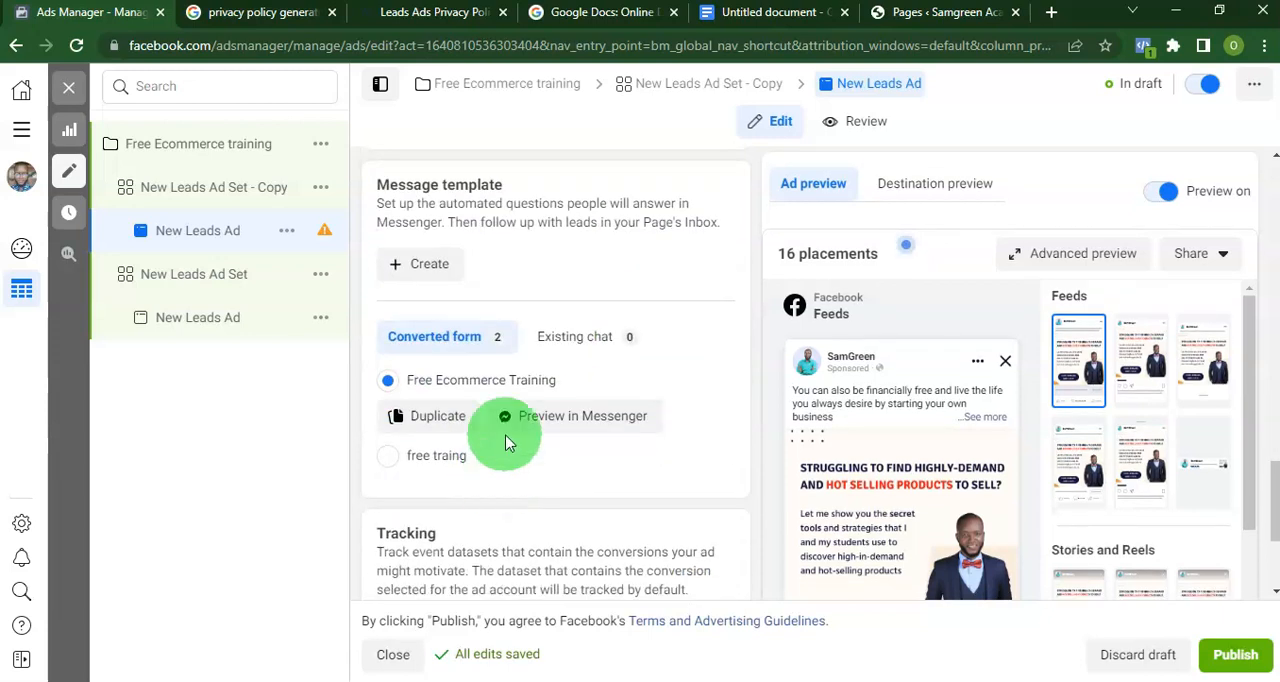
{"action": "left_click", "coordinate": [424, 266]}
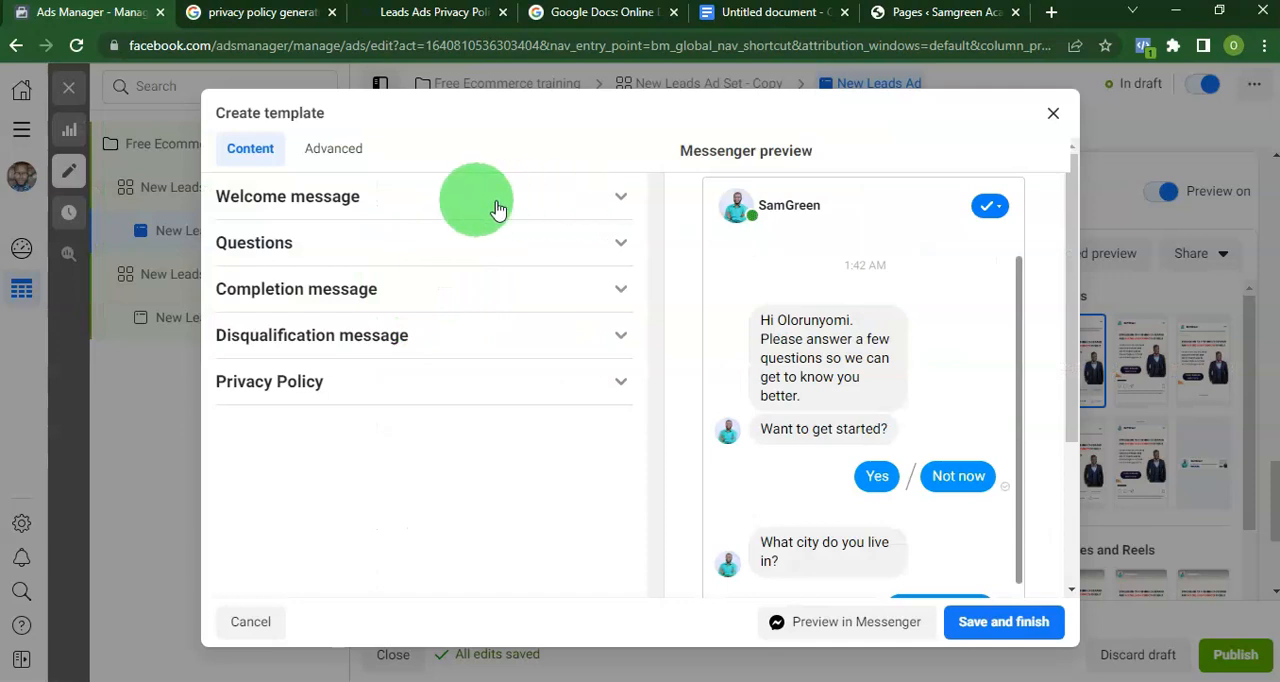
Look over the message template's advanced settings and its welcome message.
{"action": "left_click", "coordinate": [324, 158]}
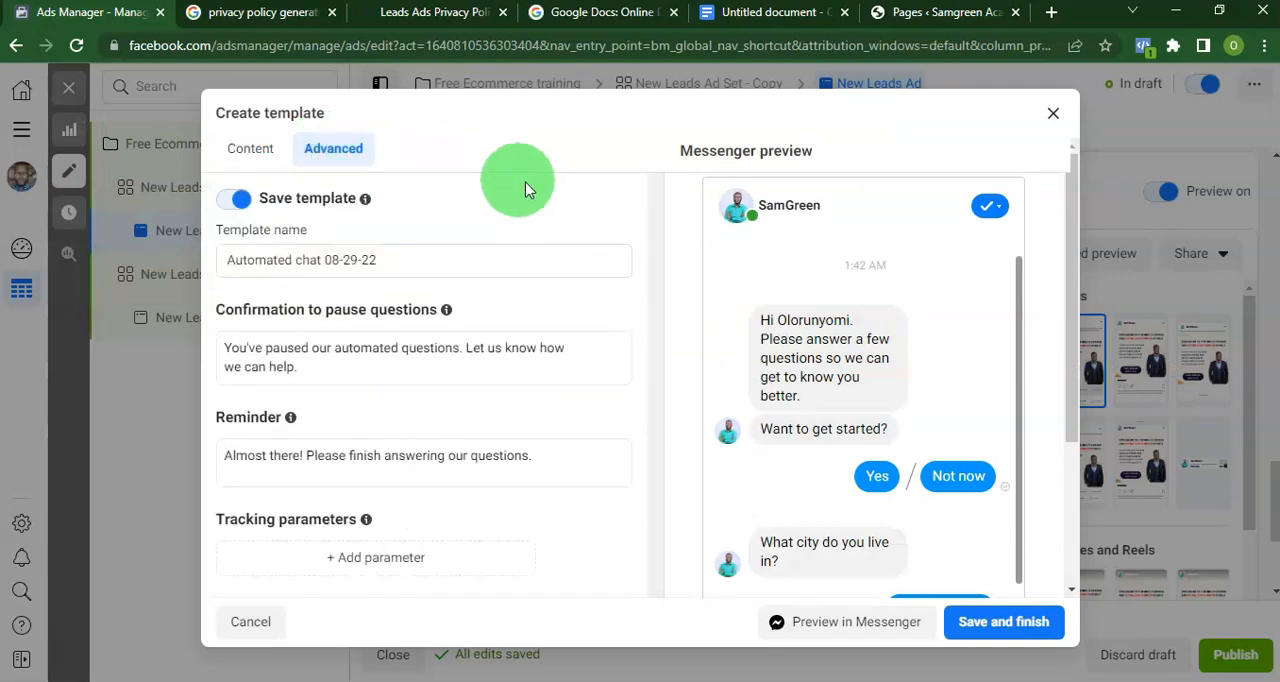
{"action": "left_click", "coordinate": [238, 170]}
{"action": "left_click", "coordinate": [423, 194]}
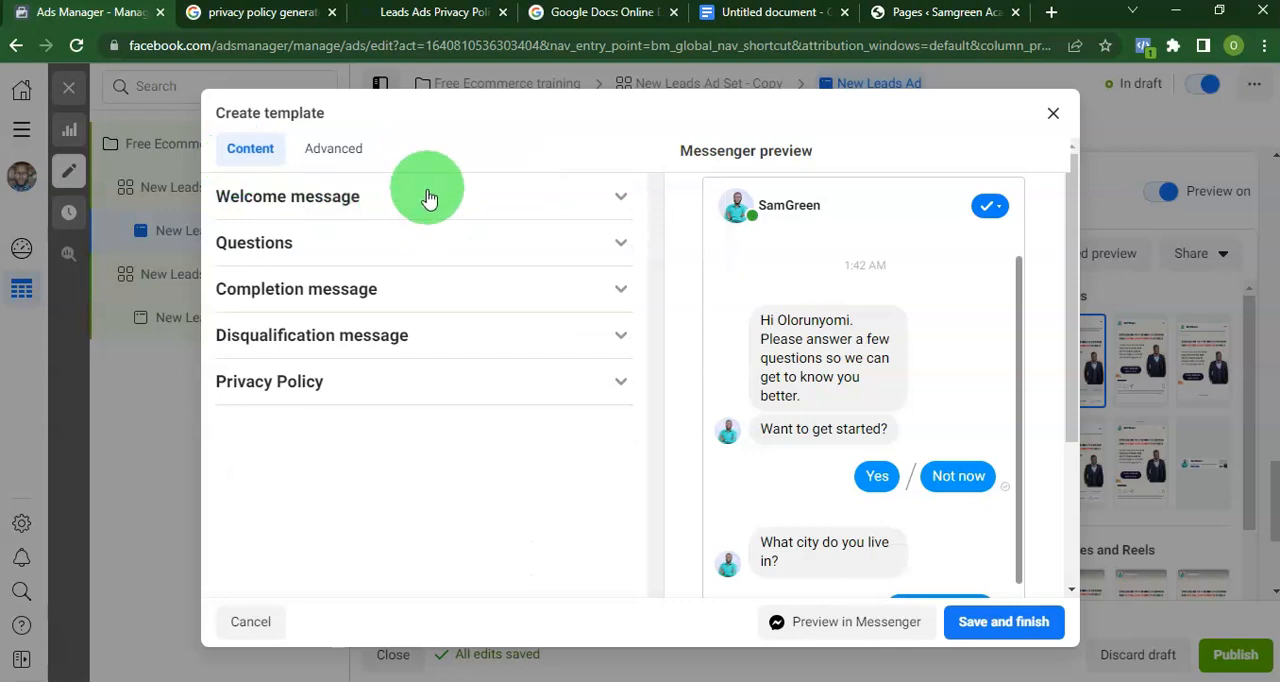
{"action": "left_click", "coordinate": [424, 277]}
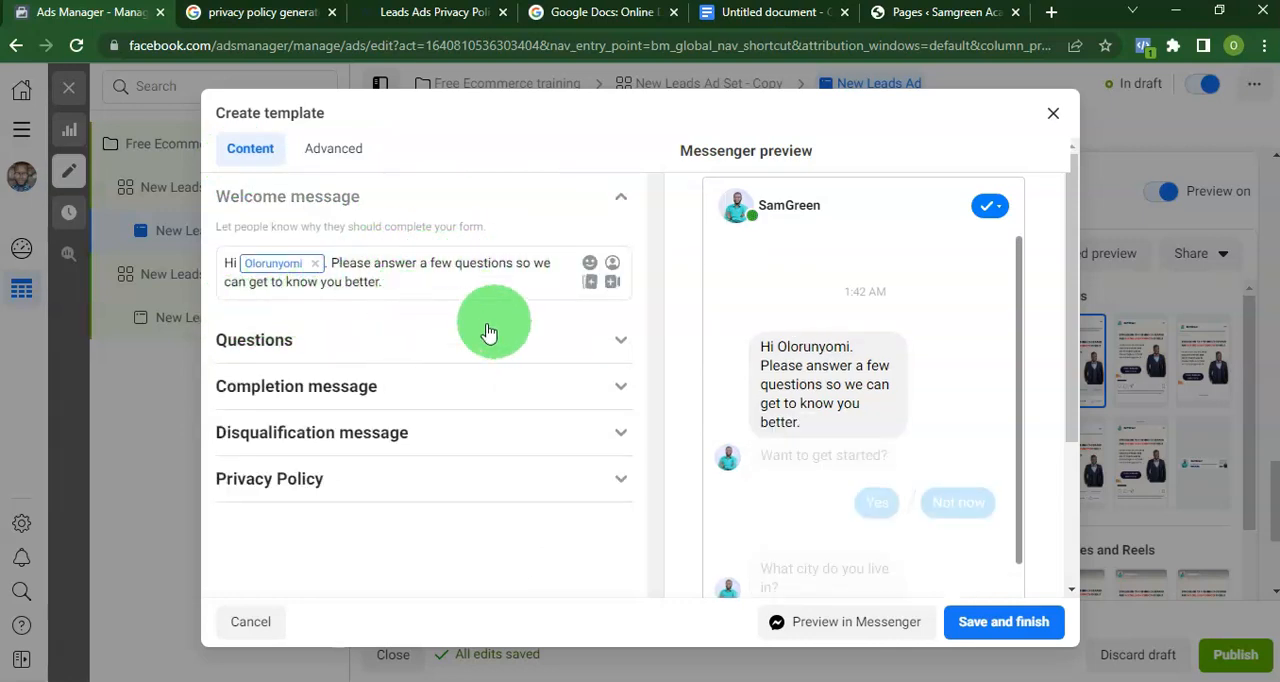
Replace the custom question's text with "Will you like to earn extra 150k to 700k monthly runing Ecommerce business".
{"action": "left_click", "coordinate": [590, 340]}
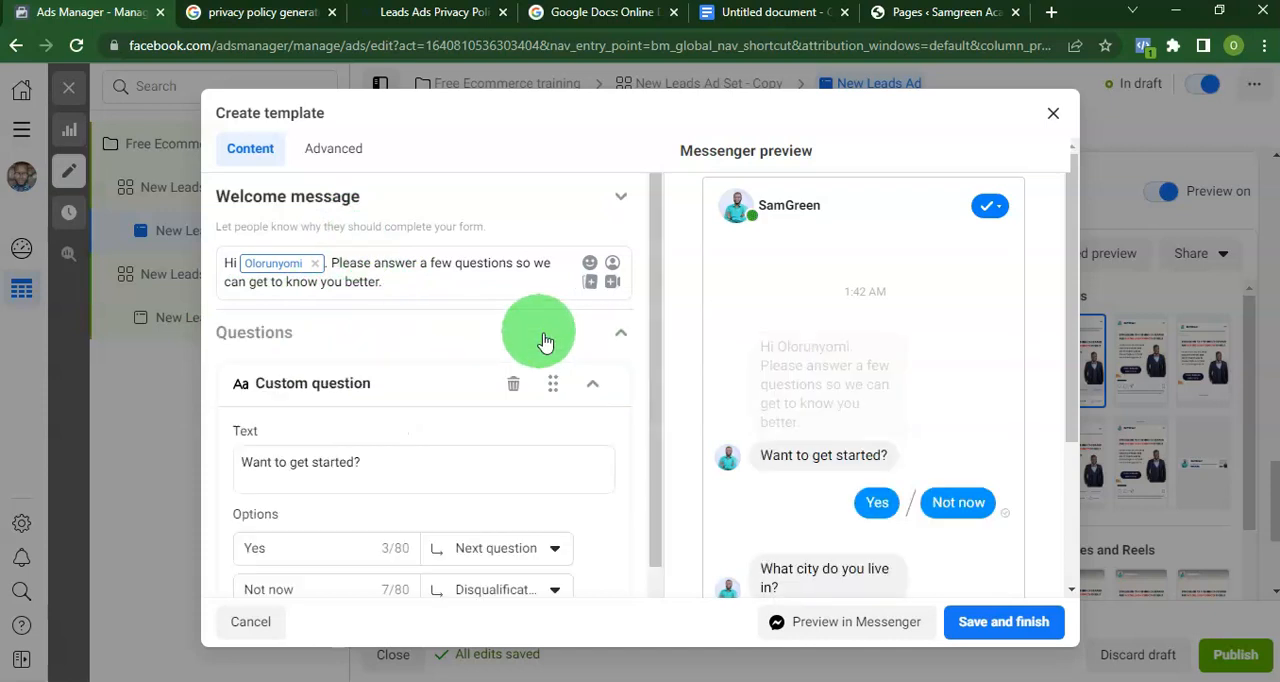
{"action": "left_click", "coordinate": [381, 373]}
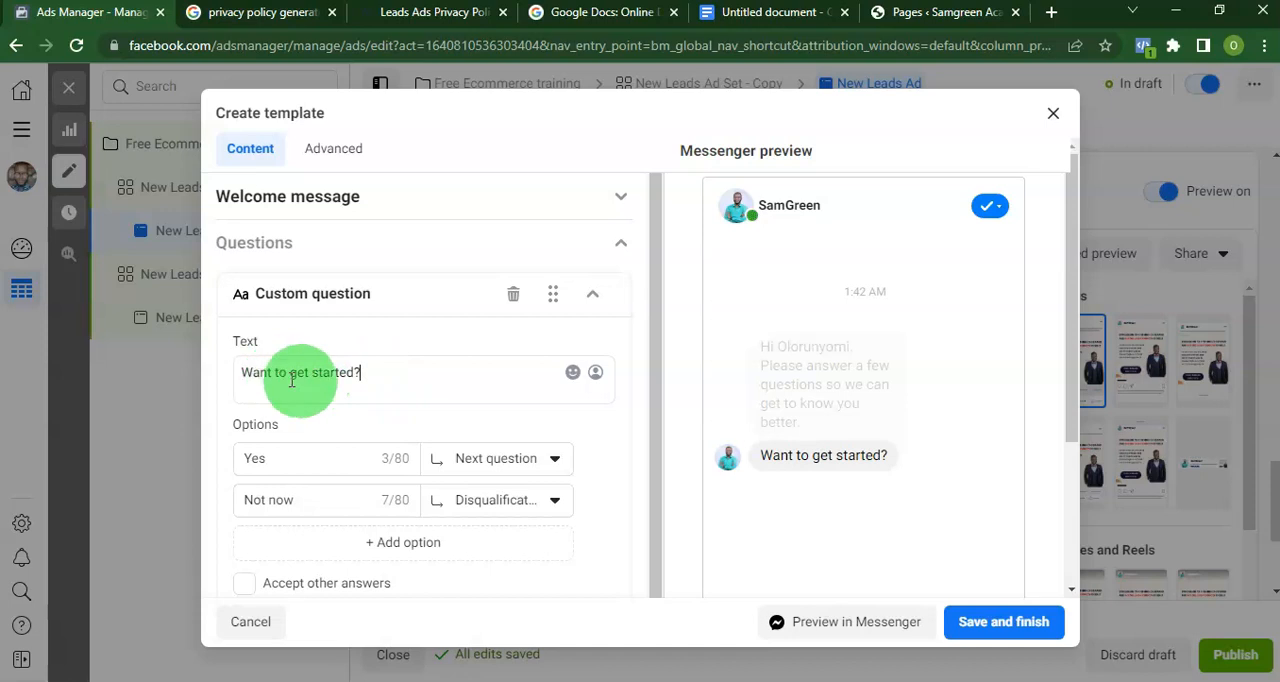
{"action": "left_click_drag", "start_coordinate": [371, 374], "coordinate": [224, 374]}
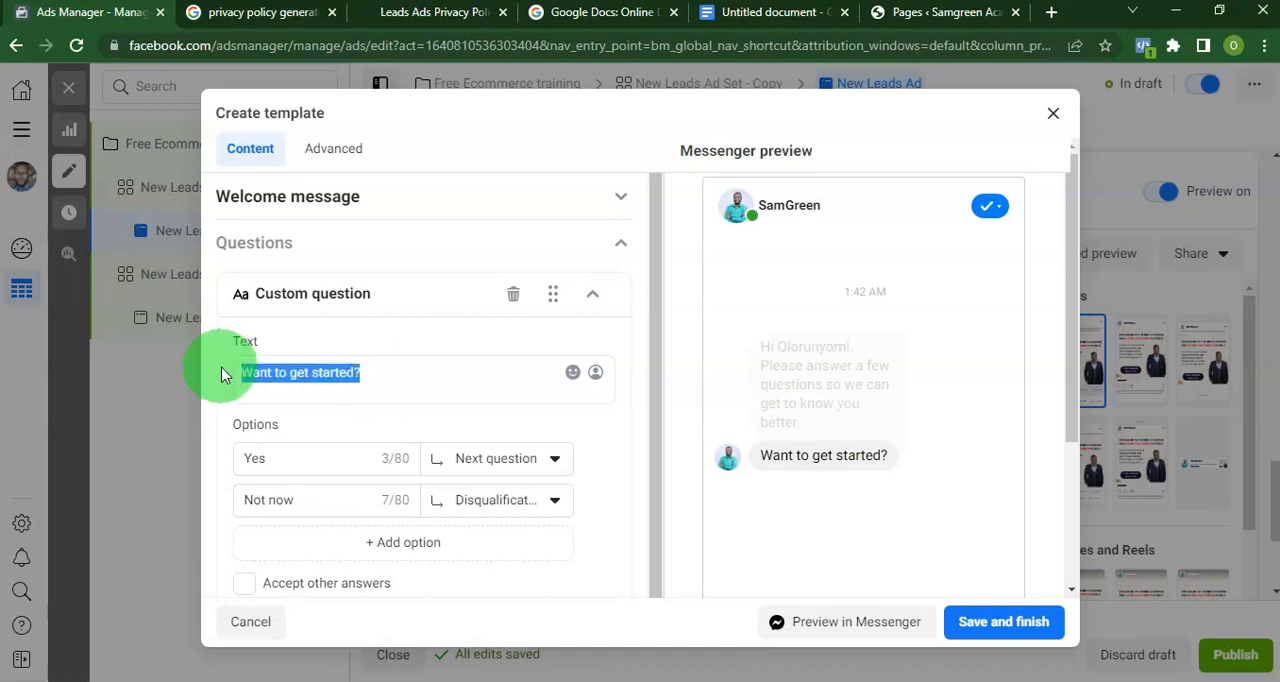
{"action": "type", "text": "Will you like to earn extra 150k to 700k monthly runing Ecommerce business"}
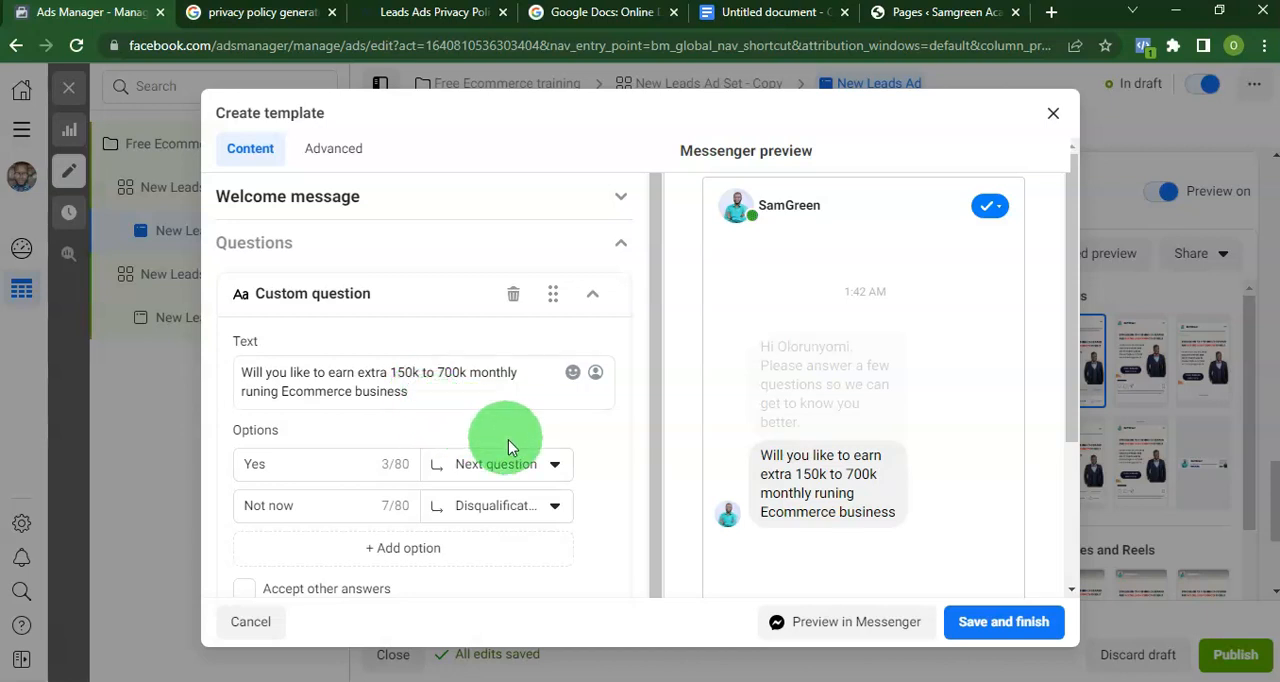
Make the custom question's Yes answer lead to Completion and remove the Not now option.
{"action": "mouse_move", "coordinate": [606, 523]}
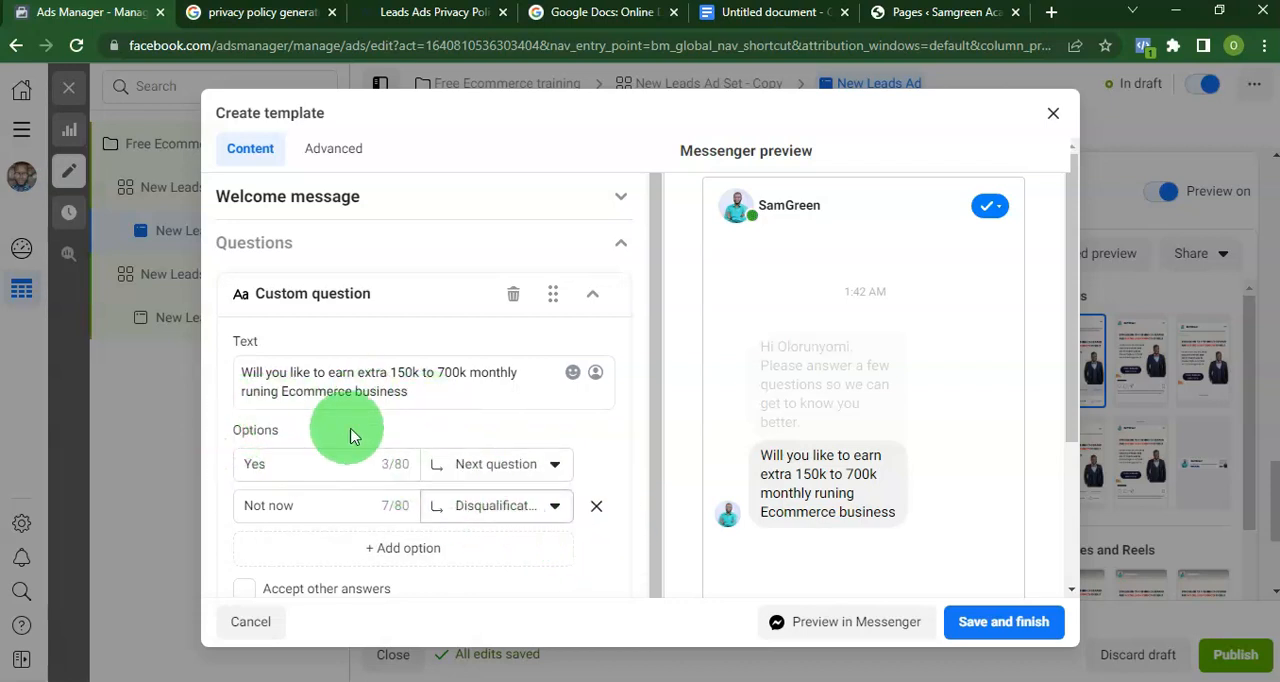
{"action": "left_click", "coordinate": [550, 468]}
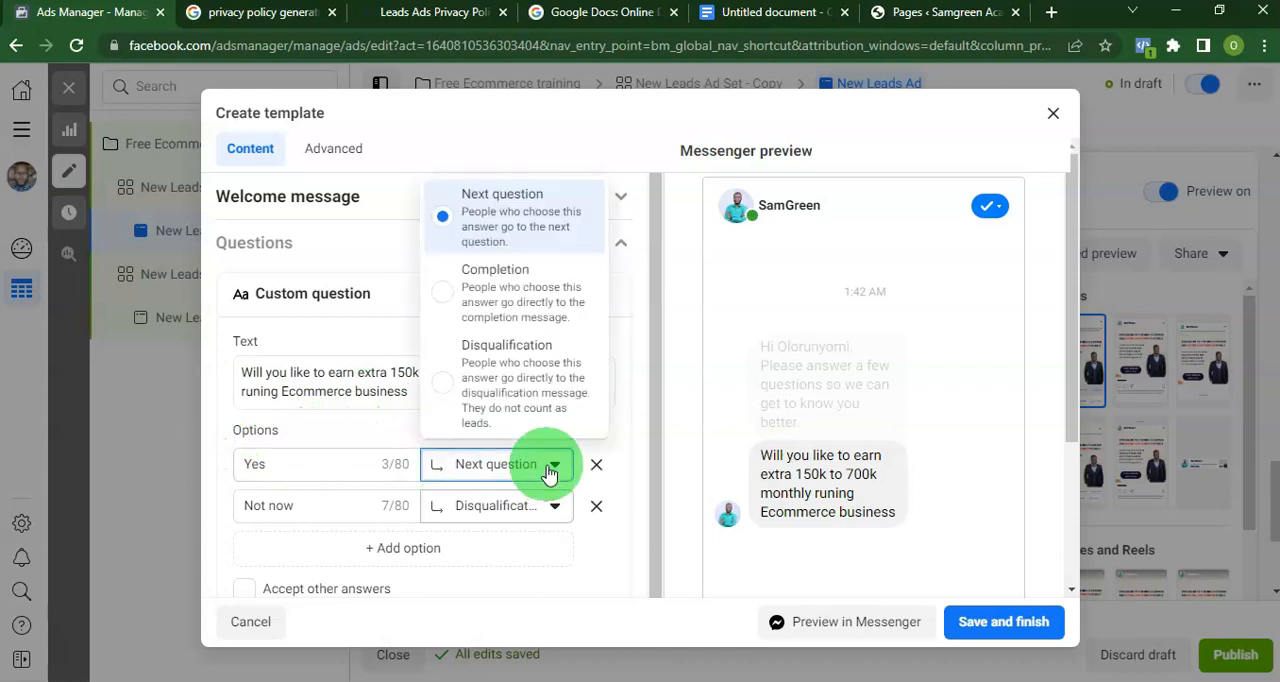
{"action": "left_click", "coordinate": [490, 288]}
{"action": "scroll", "coordinate": [520, 467], "scroll_direction": "down", "scroll_amount": 2}
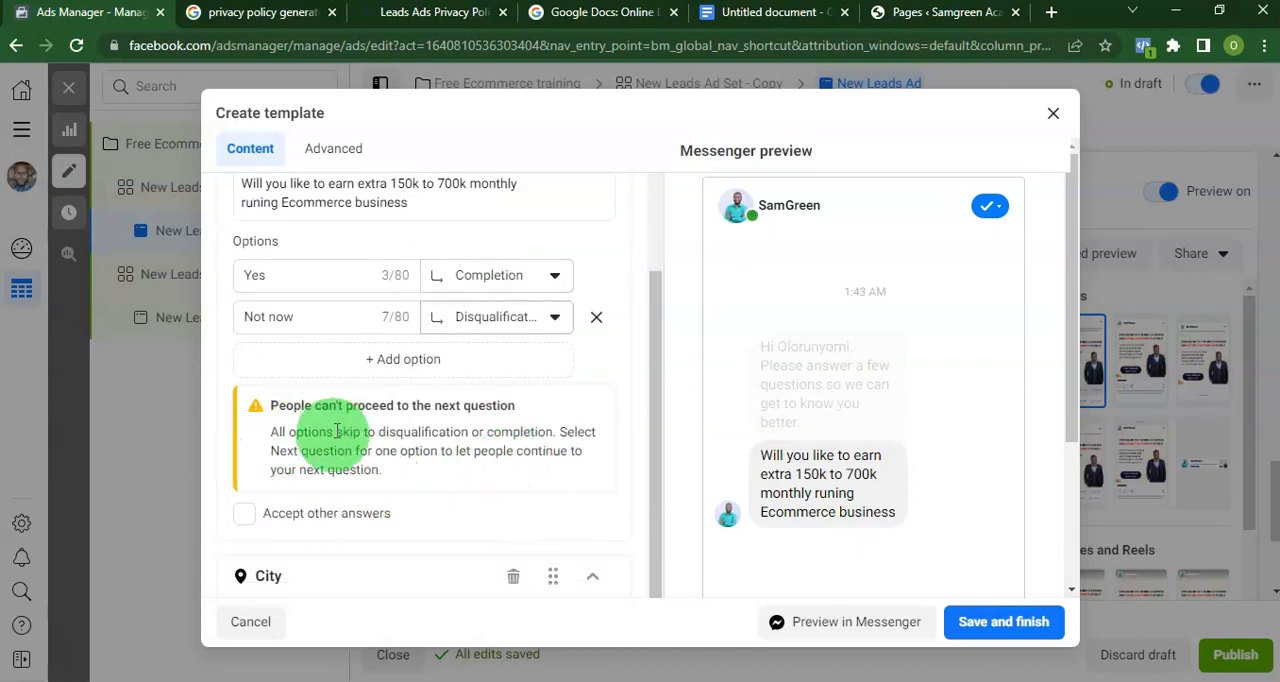
{"action": "scroll", "coordinate": [270, 383], "scroll_direction": "up", "scroll_amount": 2}
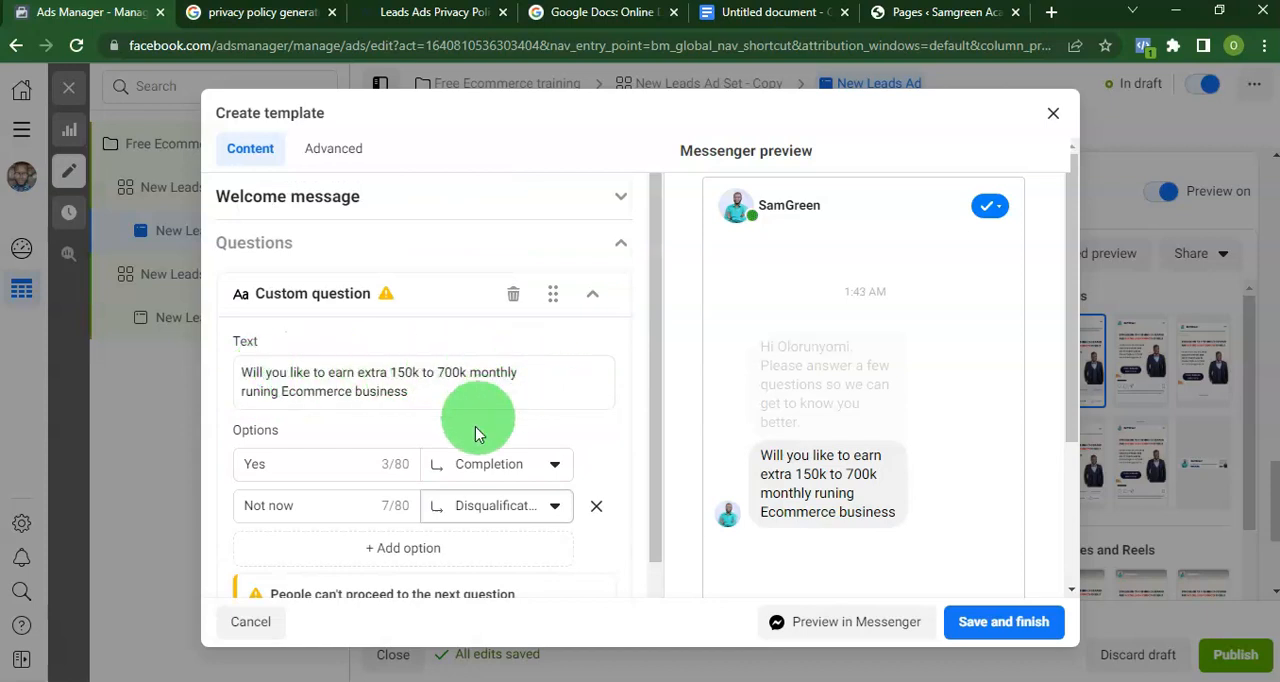
{"action": "scroll", "coordinate": [465, 480], "scroll_direction": "down", "scroll_amount": 1}
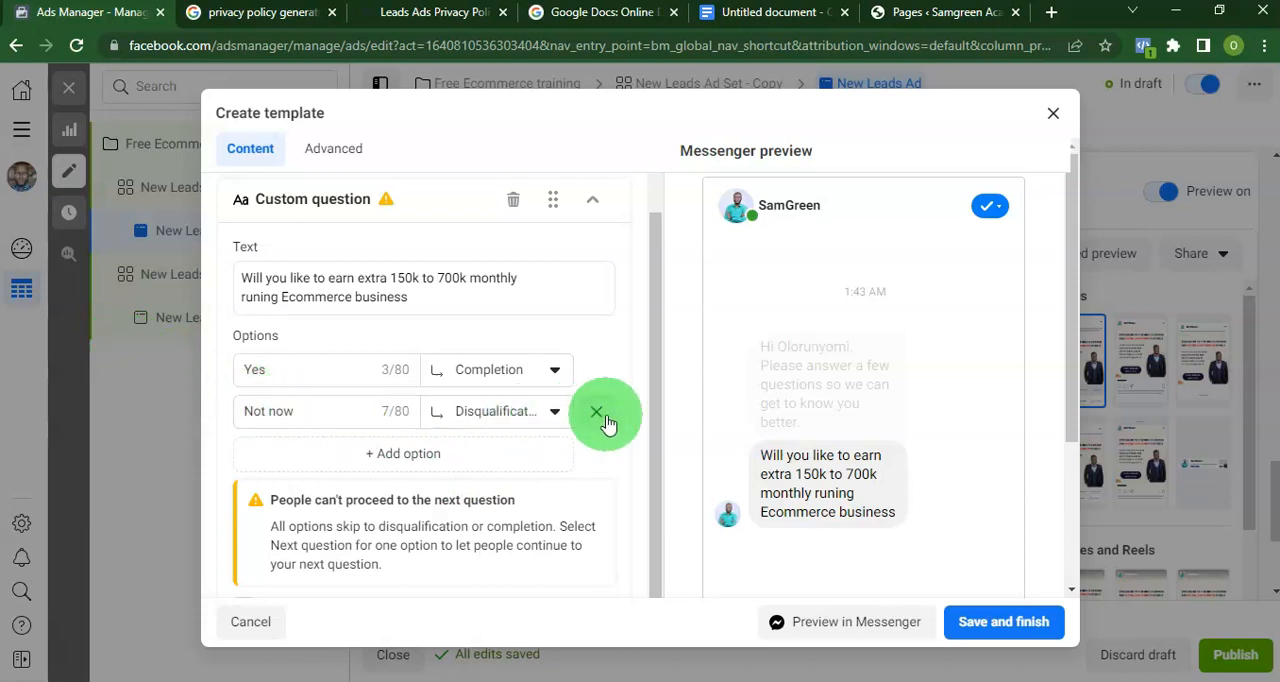
{"action": "left_click", "coordinate": [597, 413]}
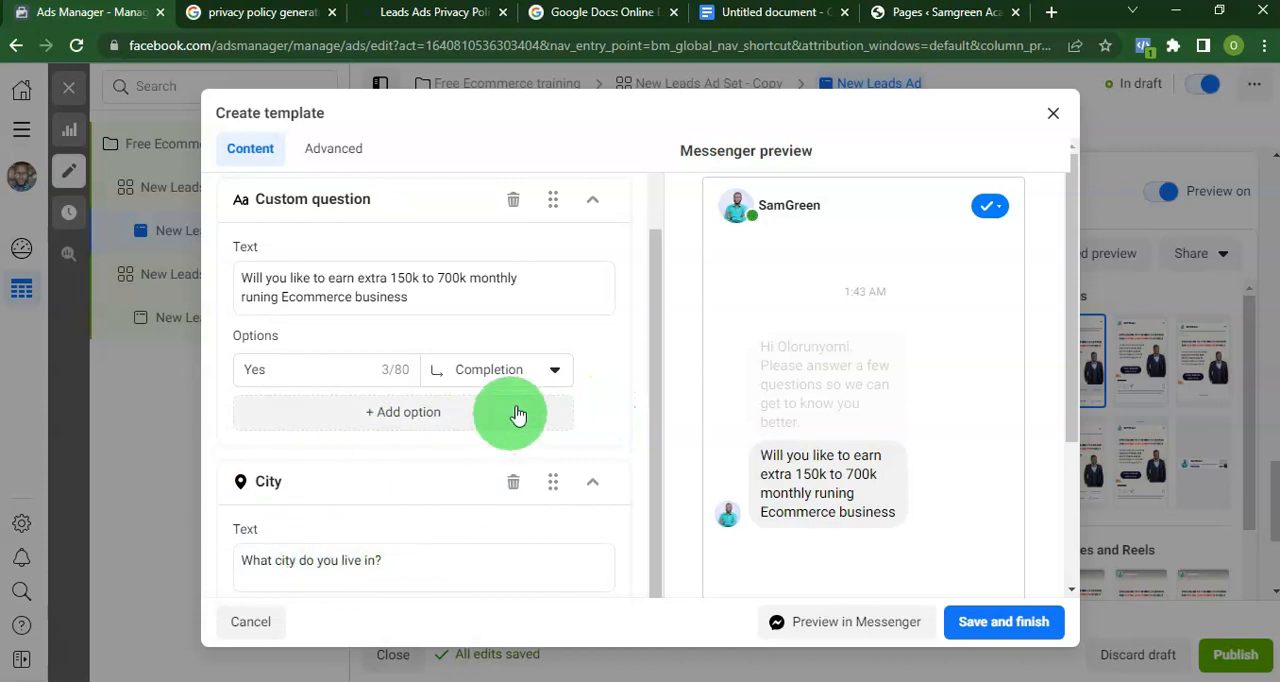
Delete the City question from the message template.
{"action": "scroll", "coordinate": [612, 352], "scroll_direction": "up", "scroll_amount": 2}
{"action": "scroll", "coordinate": [593, 358], "scroll_direction": "down", "scroll_amount": 3}
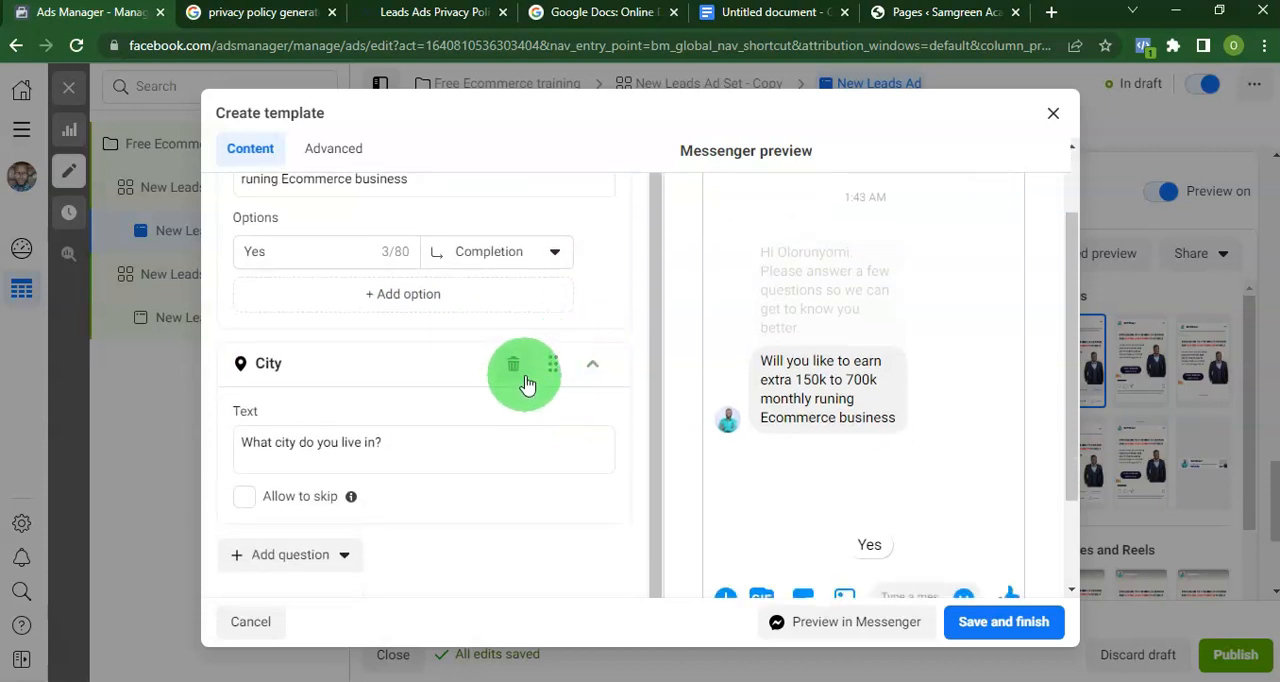
{"action": "left_click", "coordinate": [514, 366]}
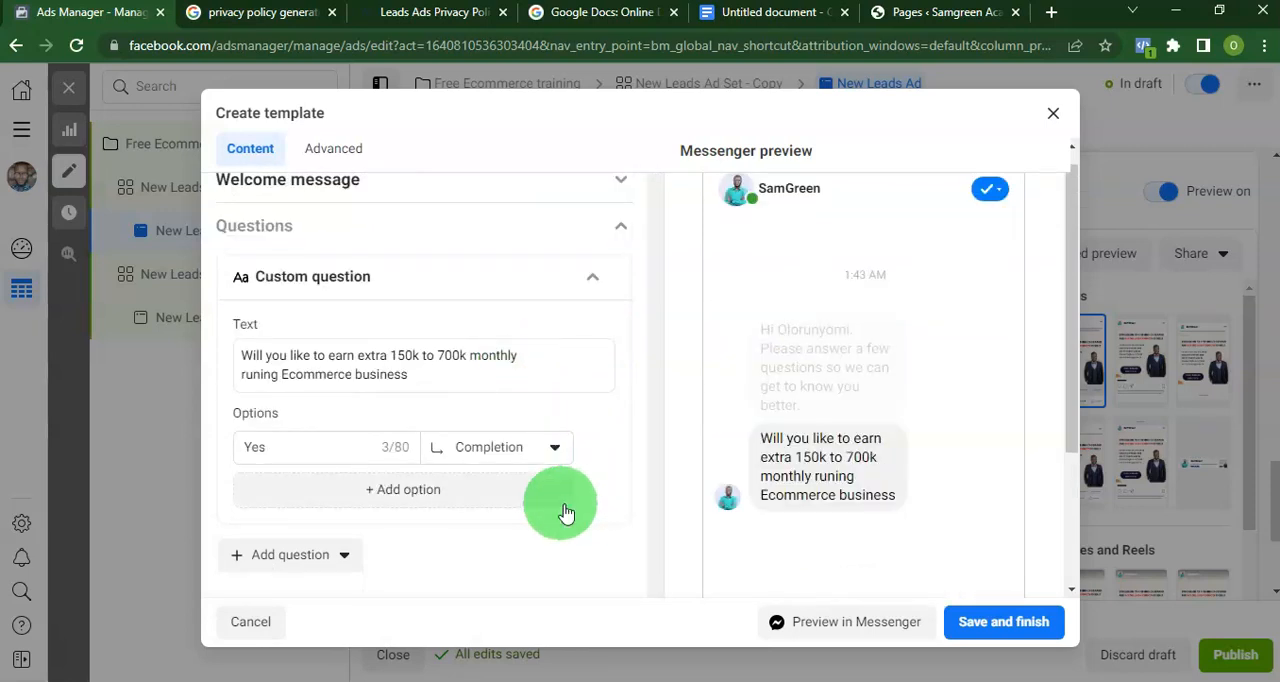
Replace the template's completion message with "Congrats, You're qualify to joing the Free training".
{"action": "scroll", "coordinate": [390, 495], "scroll_direction": "down", "scroll_amount": 2}
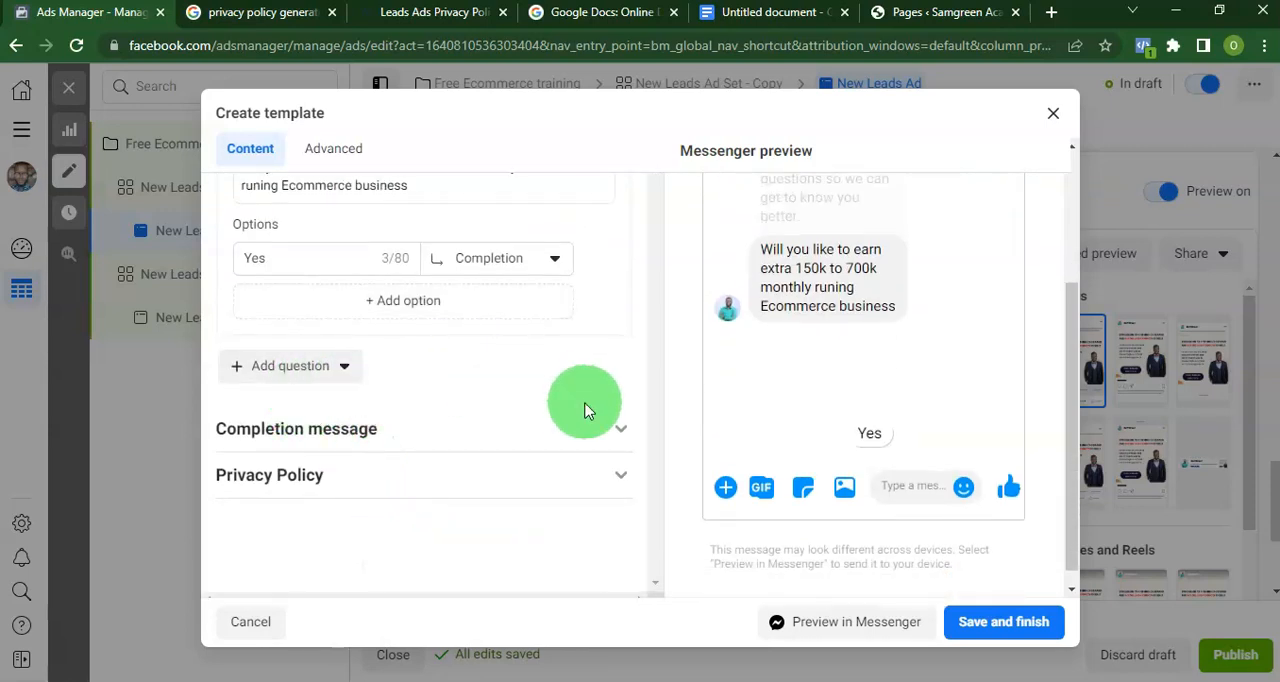
{"action": "scroll", "coordinate": [330, 365], "scroll_direction": "up", "scroll_amount": 2}
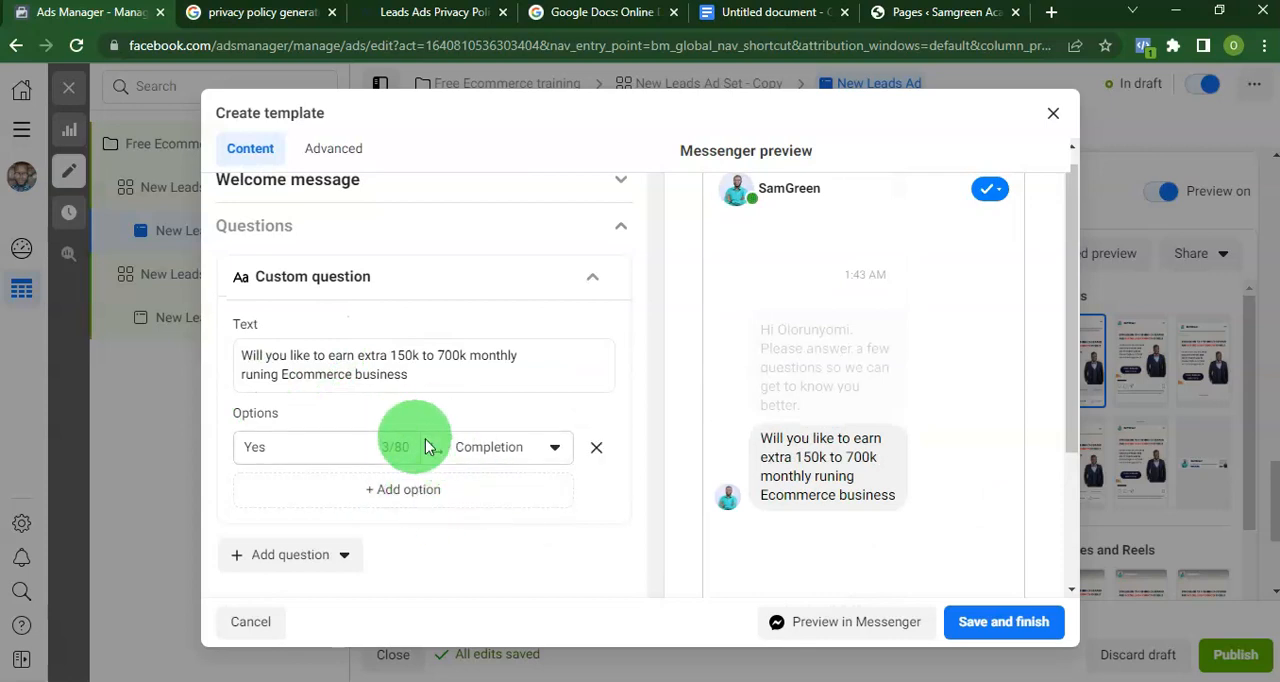
{"action": "scroll", "coordinate": [472, 456], "scroll_direction": "down", "scroll_amount": 2}
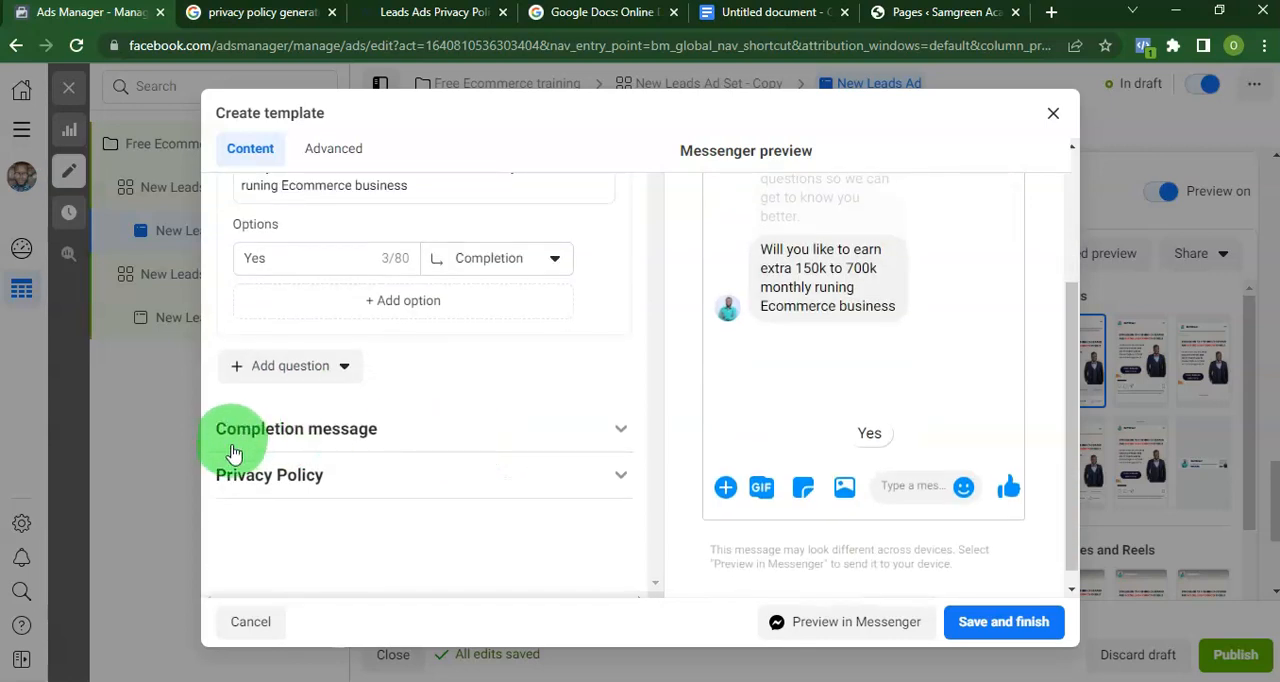
{"action": "left_click", "coordinate": [411, 429]}
{"action": "scroll", "coordinate": [420, 425], "scroll_direction": "down", "scroll_amount": 3}
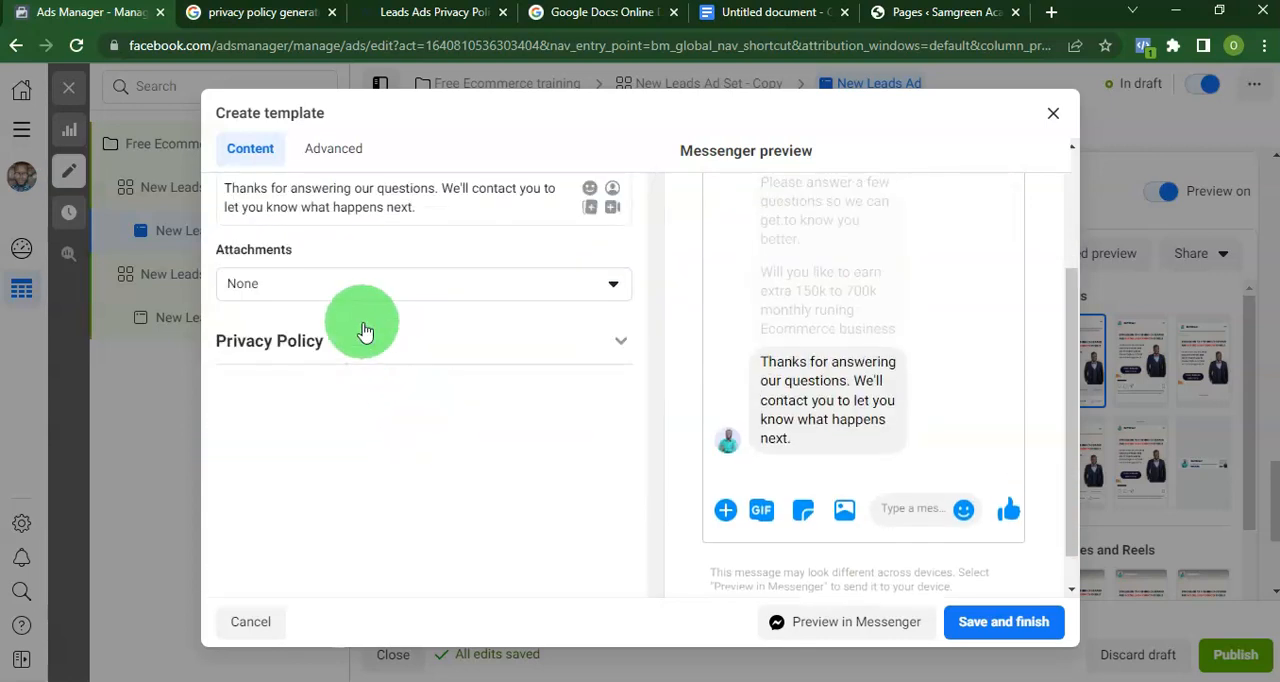
{"action": "scroll", "coordinate": [362, 338], "scroll_direction": "up", "scroll_amount": 2}
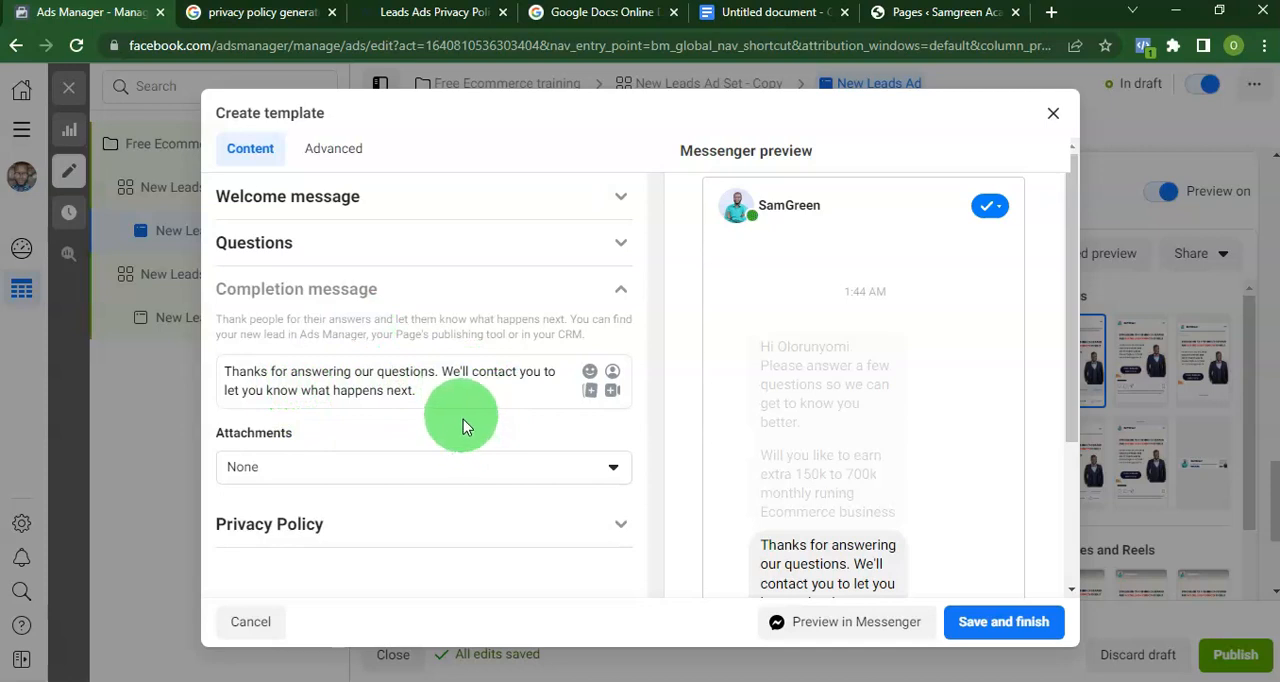
{"action": "key", "text": "ctrl+a"}
{"action": "type", "text": "Congrats, You're qualify to joing the Free training"}
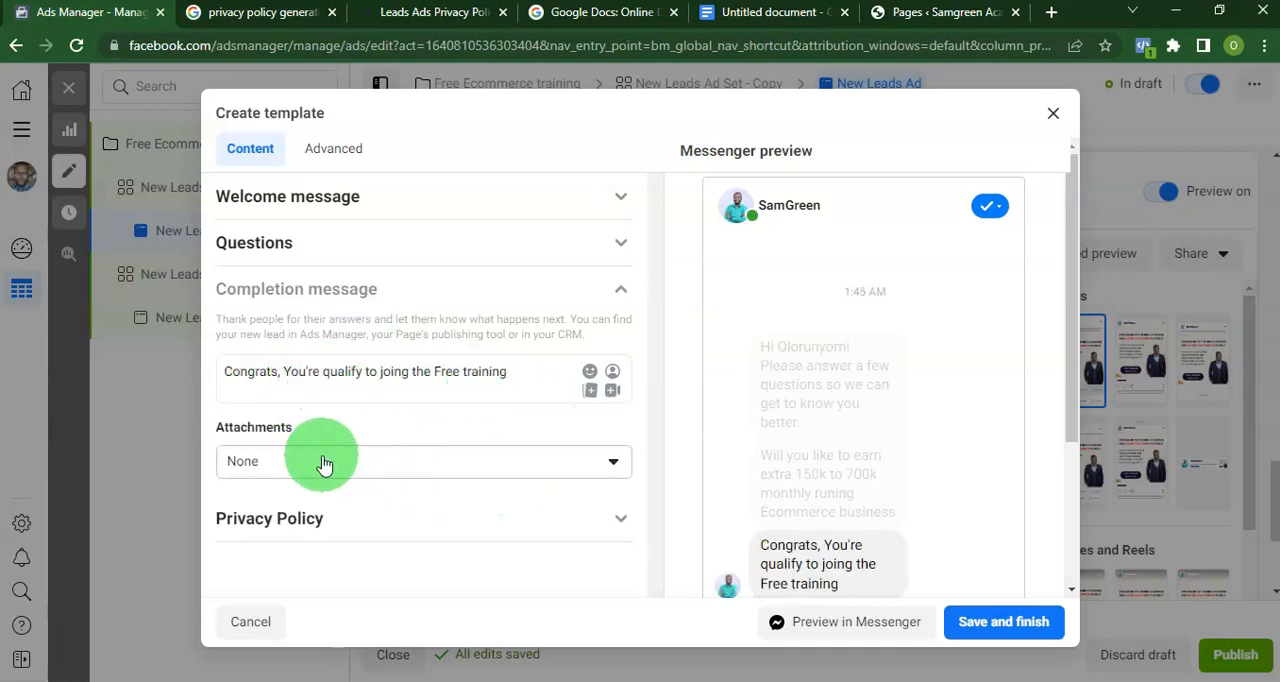
{"action": "left_click", "coordinate": [490, 461]}
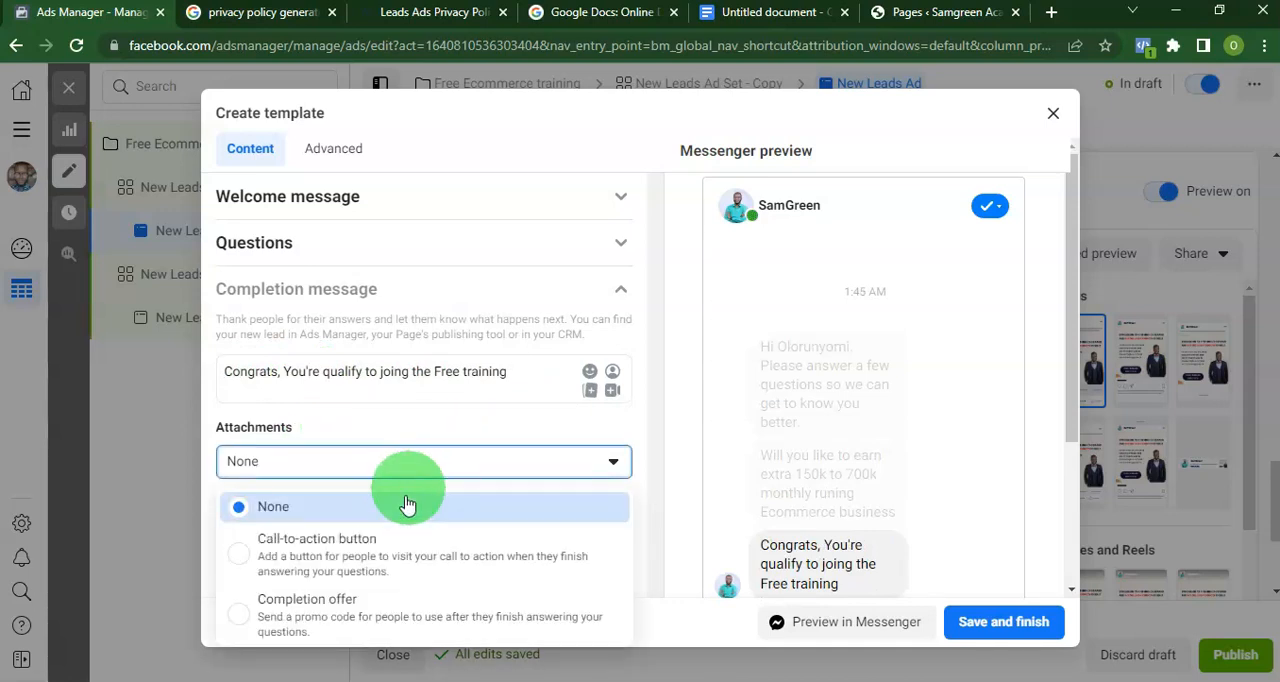
{"action": "left_click", "coordinate": [447, 568]}
{"action": "scroll", "coordinate": [514, 463], "scroll_direction": "down", "scroll_amount": 3}
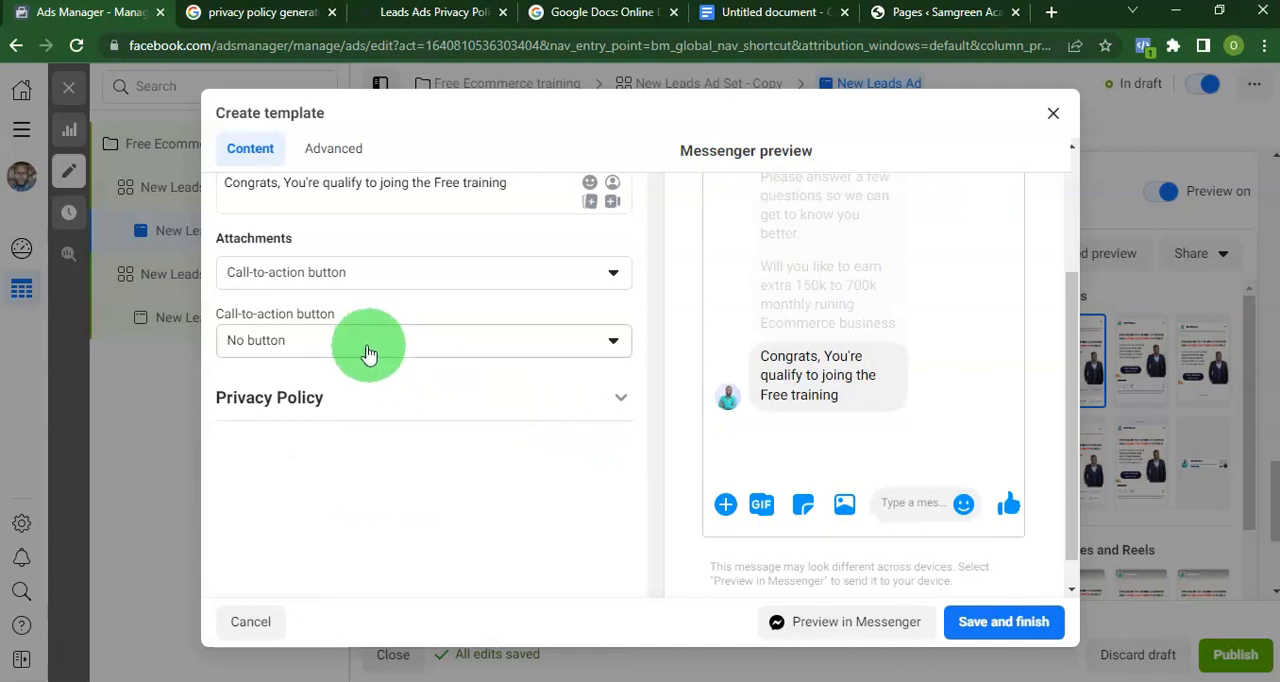
{"action": "left_click", "coordinate": [363, 344]}
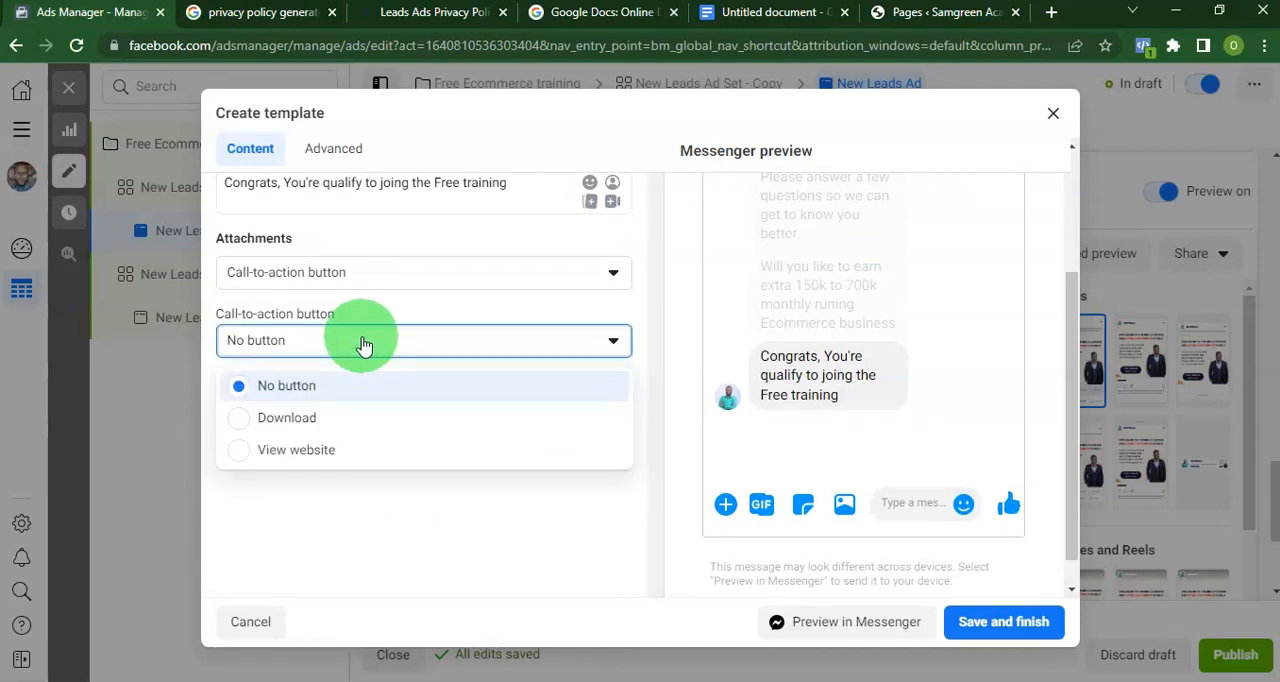
{"action": "left_click", "coordinate": [345, 450]}
{"action": "left_click", "coordinate": [316, 462]}
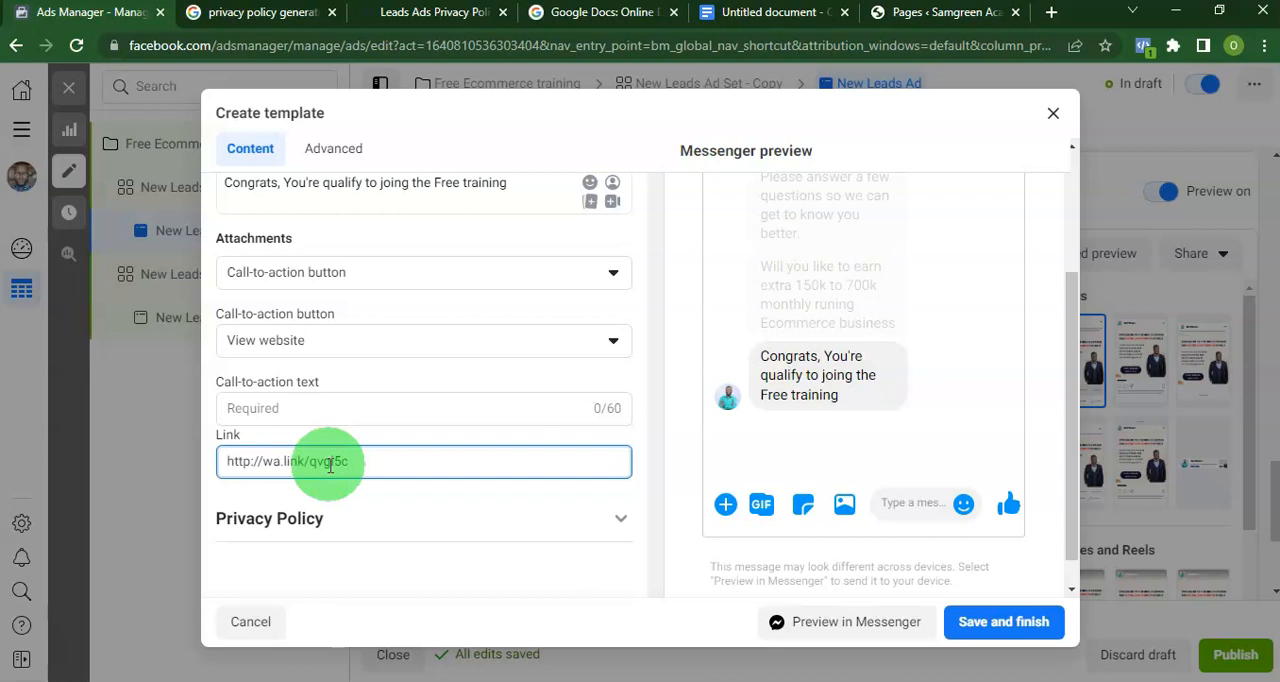
{"action": "left_click", "coordinate": [400, 345]}
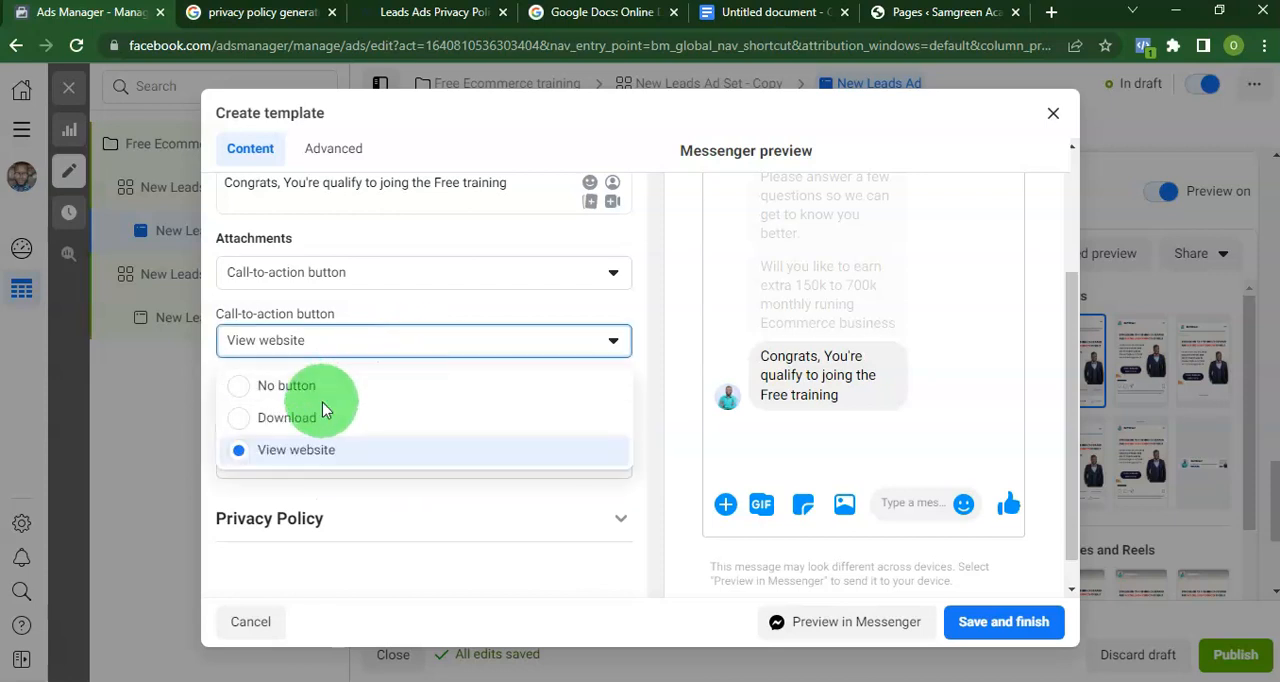
{"action": "left_click", "coordinate": [400, 280]}
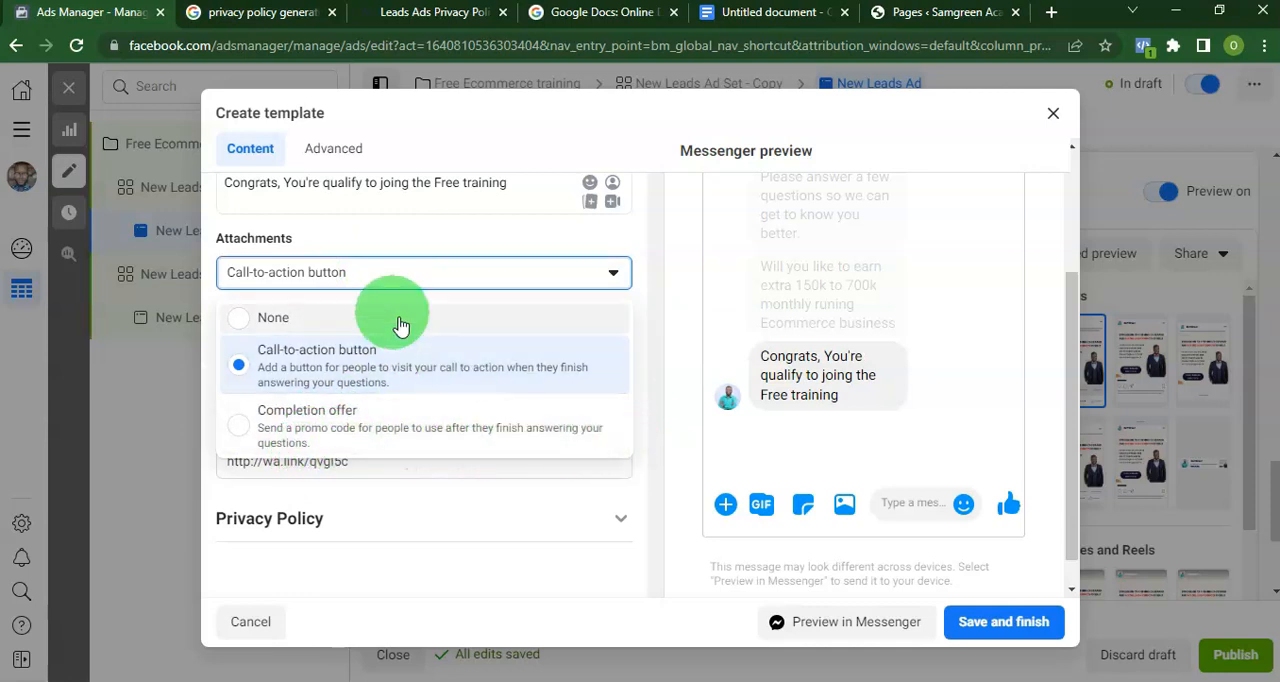
{"action": "left_click", "coordinate": [437, 247]}
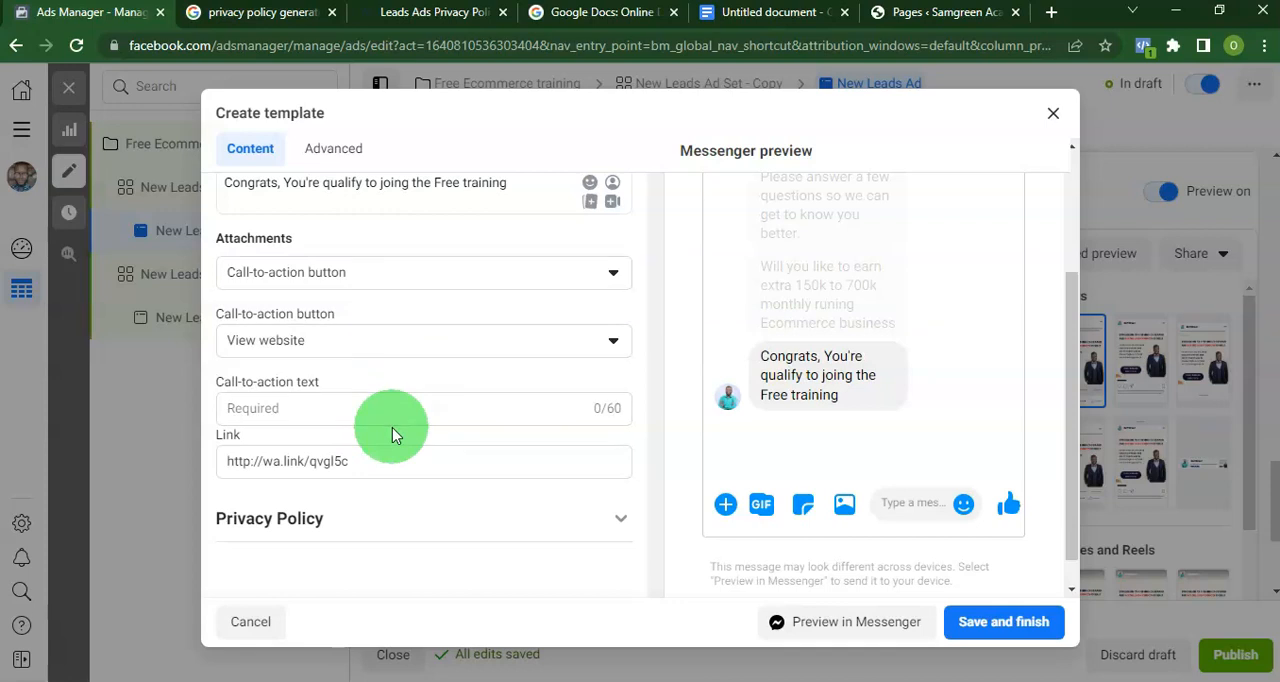
Set the website button's call-to-action text to "Click here to join the free training now".
{"action": "left_click", "coordinate": [255, 412]}
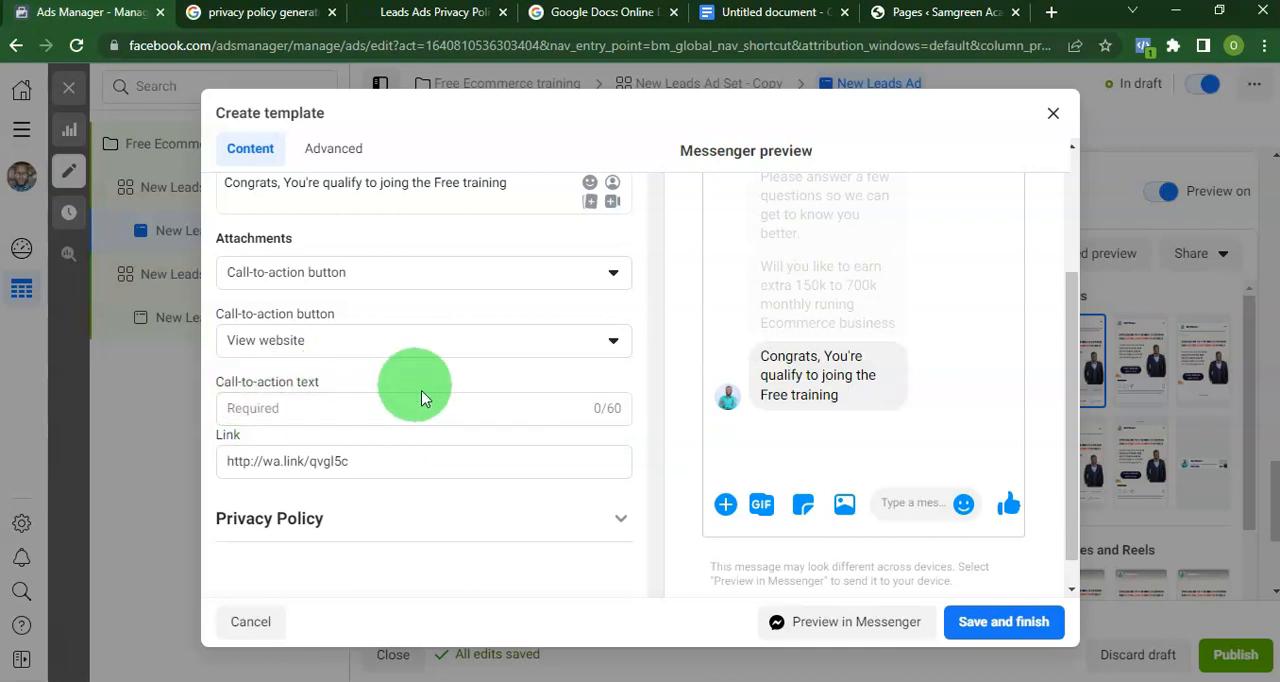
{"action": "type", "text": "Click here to join the free training now"}
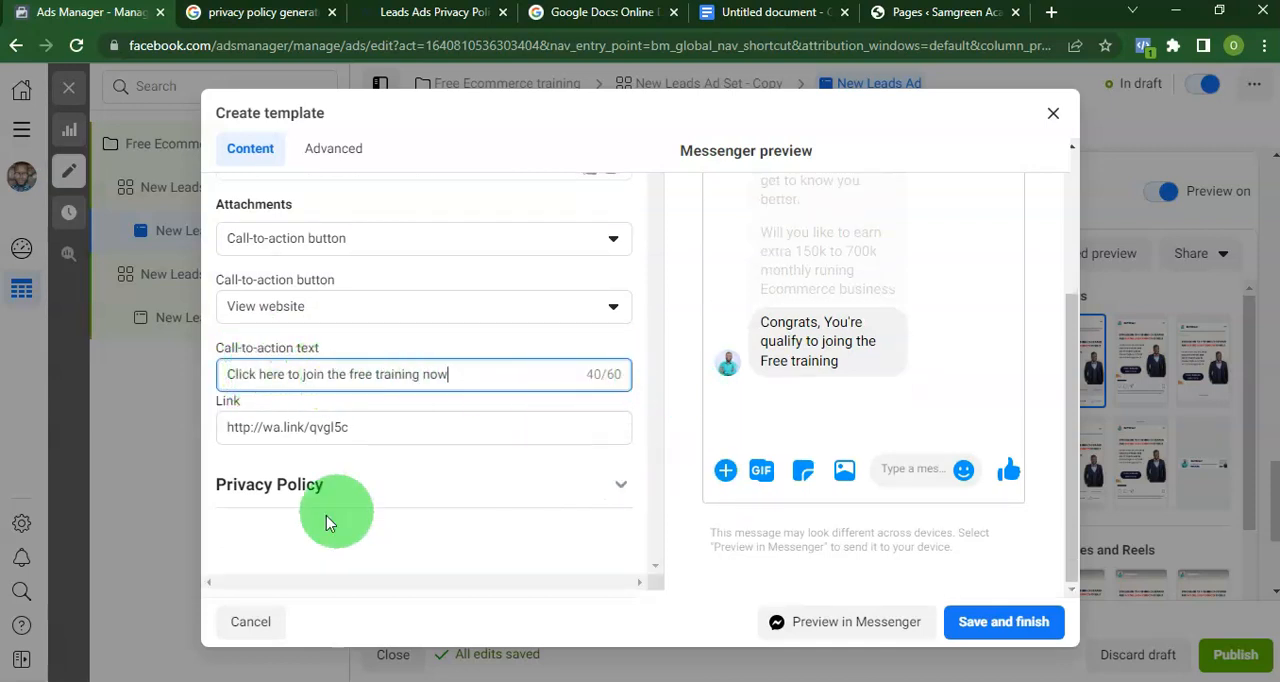
Dismiss the lead ads terms notice in the Privacy Policy section and enter the business's privacy policy link.
{"action": "left_click", "coordinate": [611, 490]}
{"action": "scroll", "coordinate": [500, 445], "scroll_direction": "down", "scroll_amount": 2}
{"action": "scroll", "coordinate": [471, 429], "scroll_direction": "up", "scroll_amount": 1}
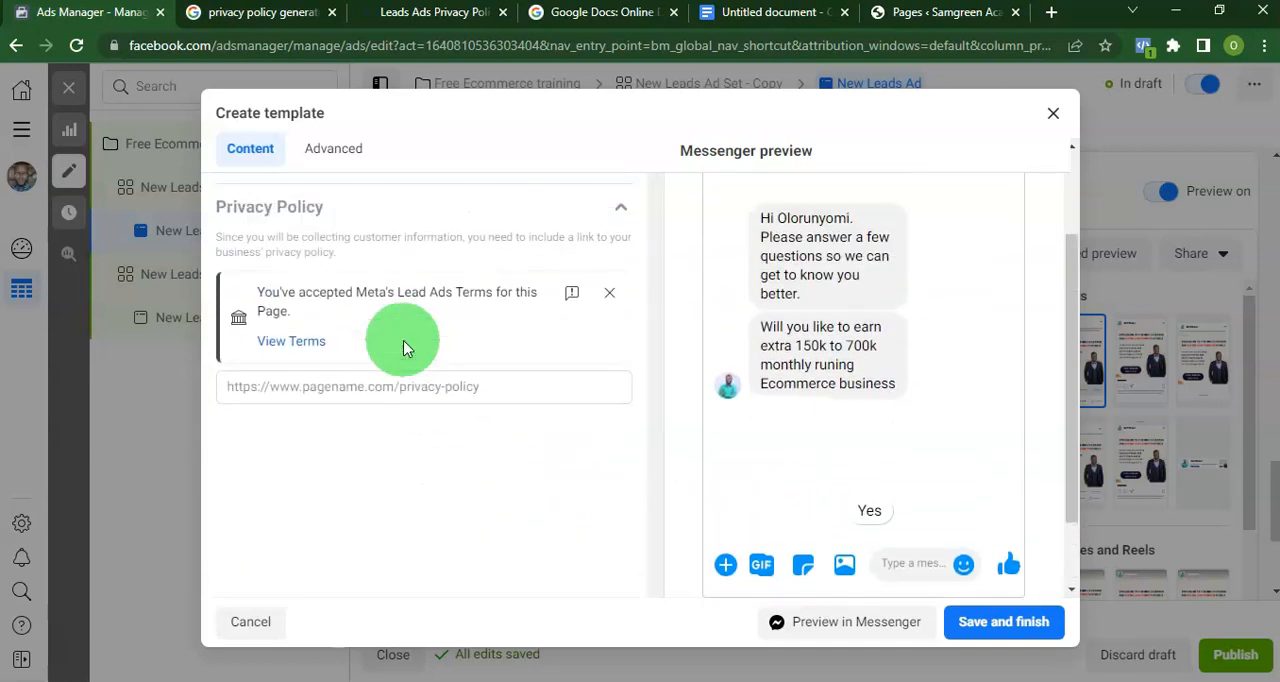
{"action": "left_click", "coordinate": [609, 298]}
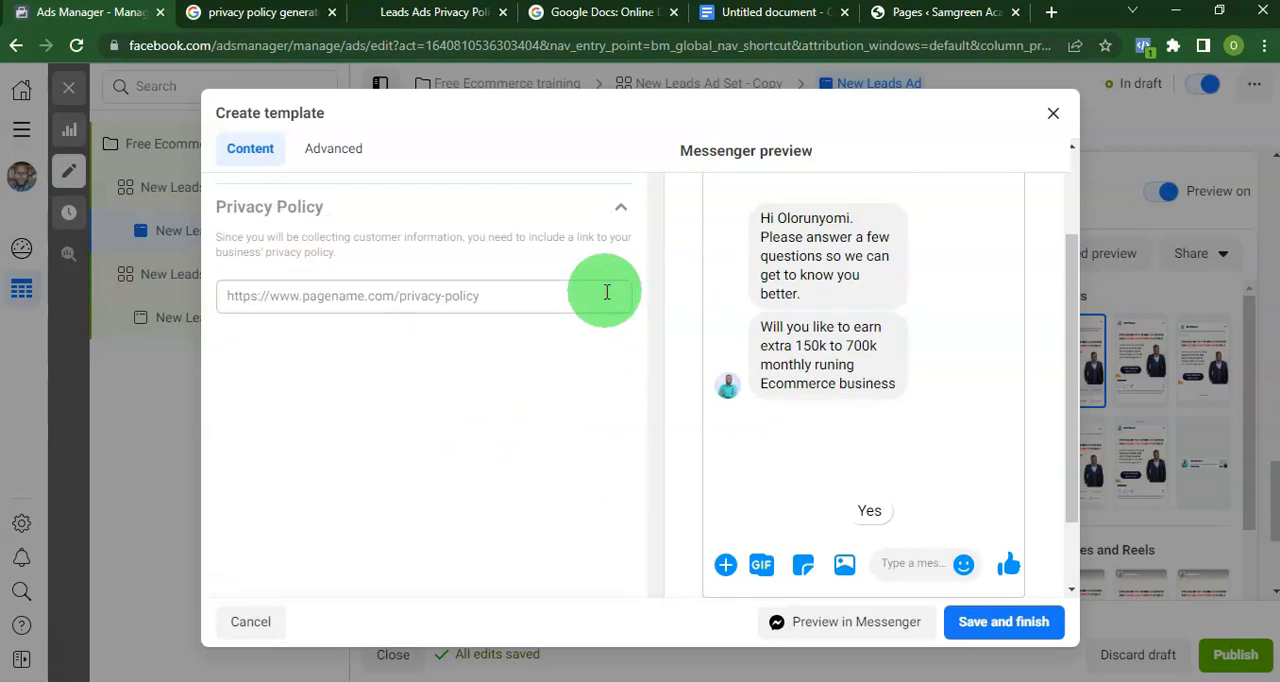
{"action": "left_click", "coordinate": [279, 292]}
{"action": "key", "text": "ctrl+v"}
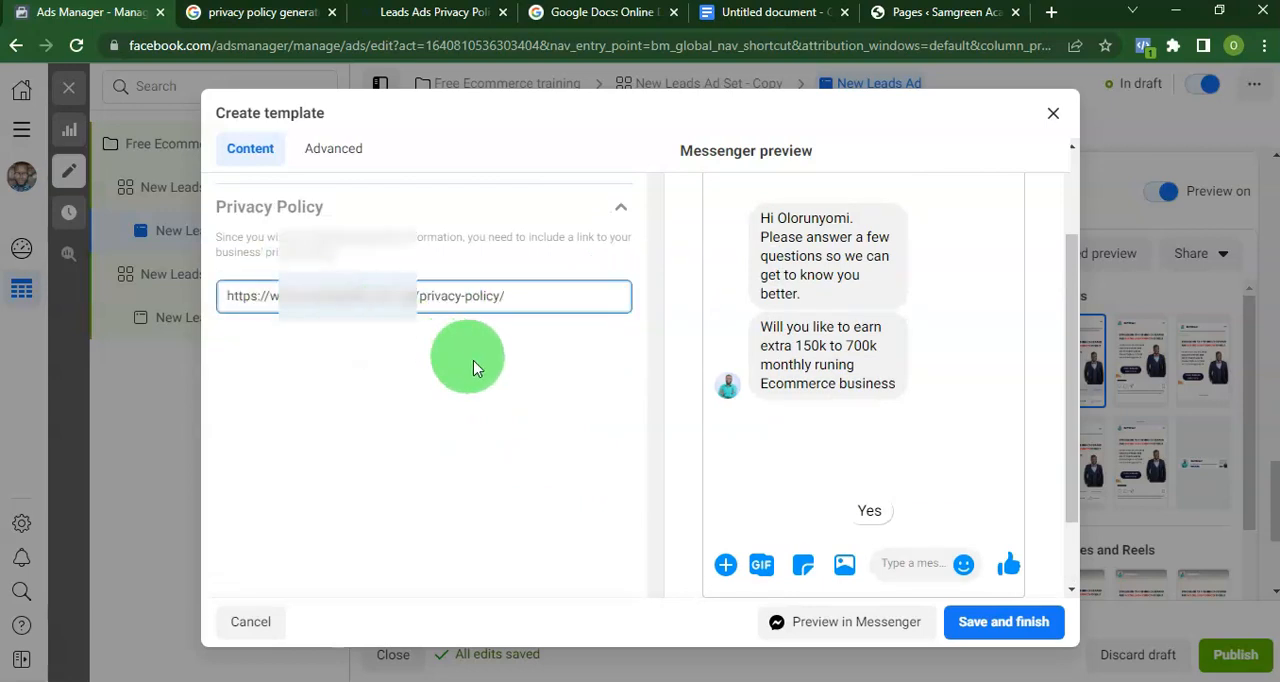
Save and finish the message template, accepting that it cannot be edited after saving.
{"action": "scroll", "coordinate": [349, 305], "scroll_direction": "up", "scroll_amount": 3}
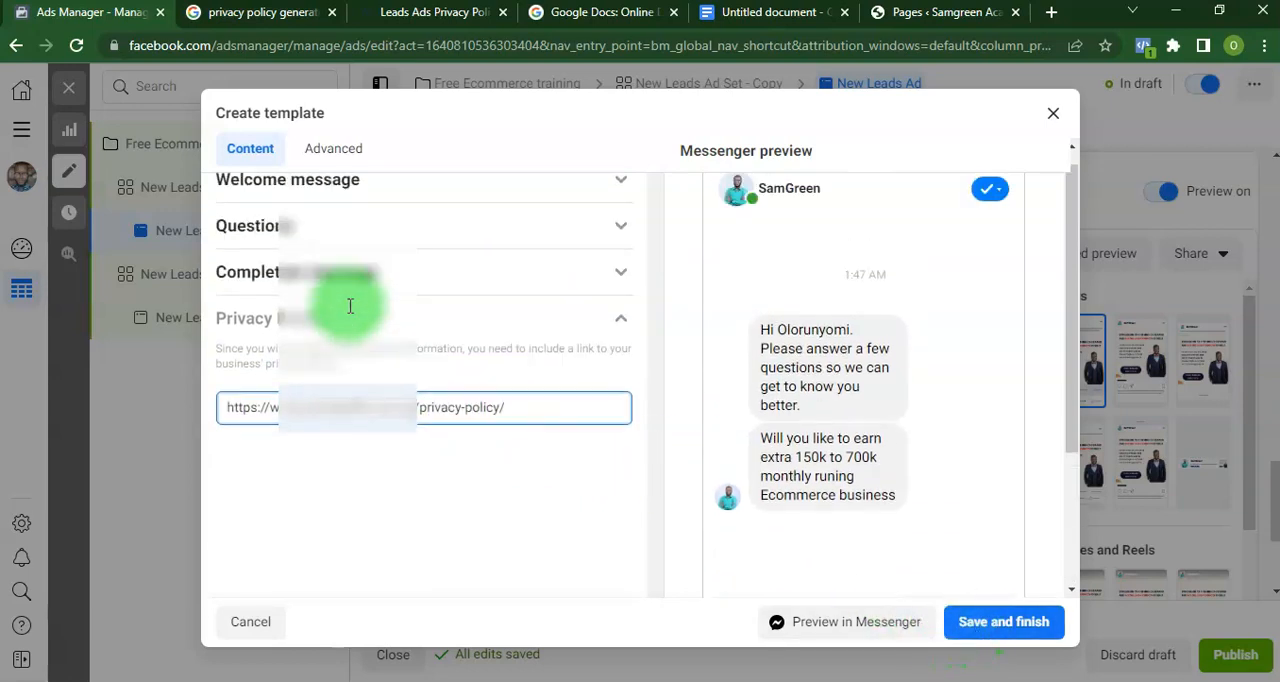
{"action": "left_click", "coordinate": [993, 633]}
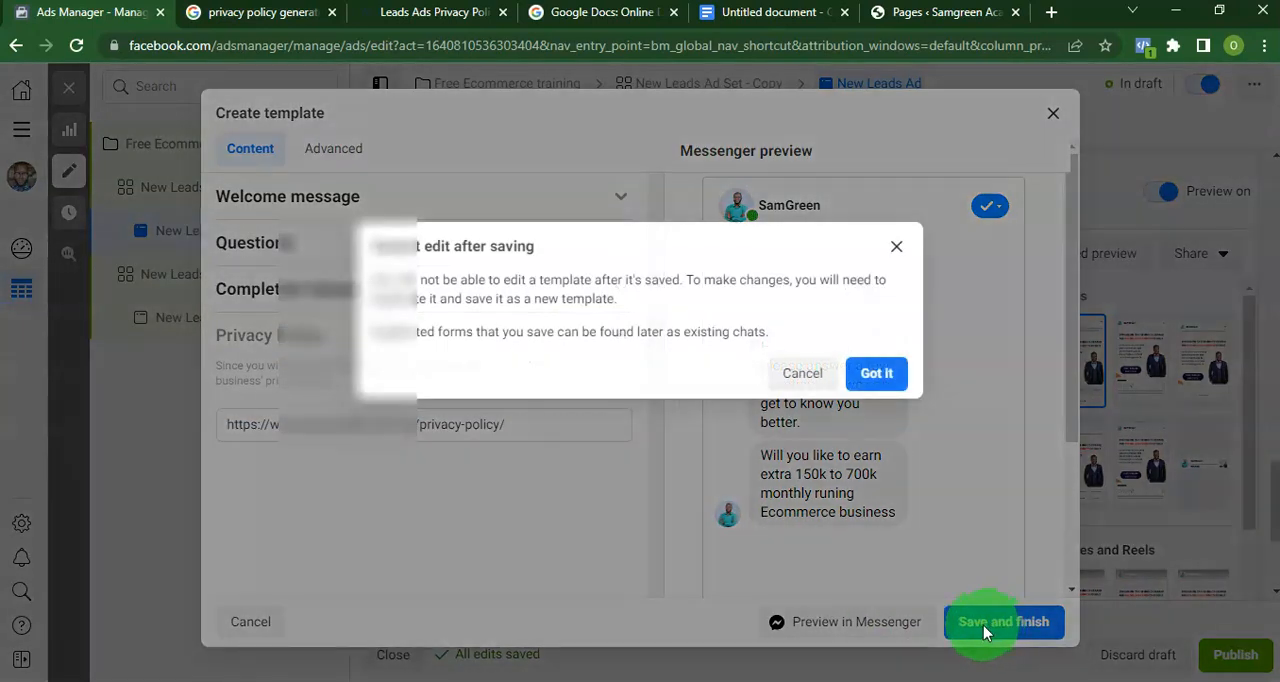
{"action": "left_click", "coordinate": [877, 385]}
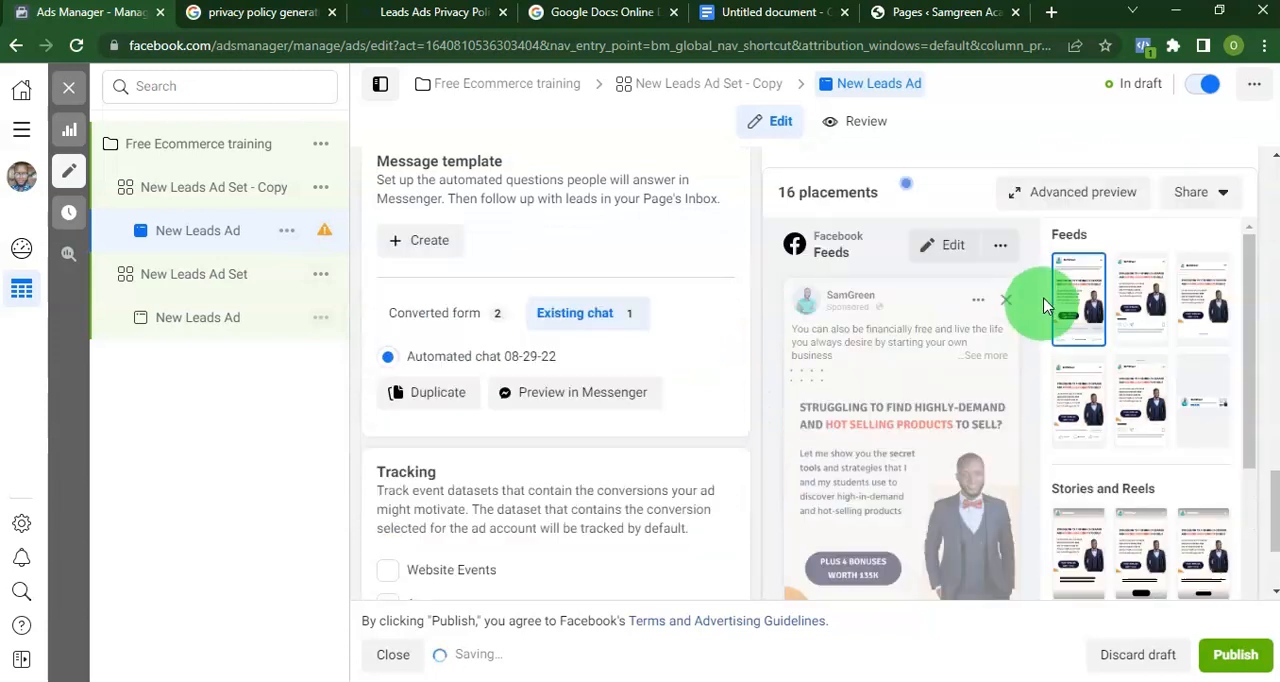
Look through the ad's advanced preview across the Facebook, Instagram and Messenger feed placements.
{"action": "scroll", "coordinate": [808, 366], "scroll_direction": "up", "scroll_amount": 2}
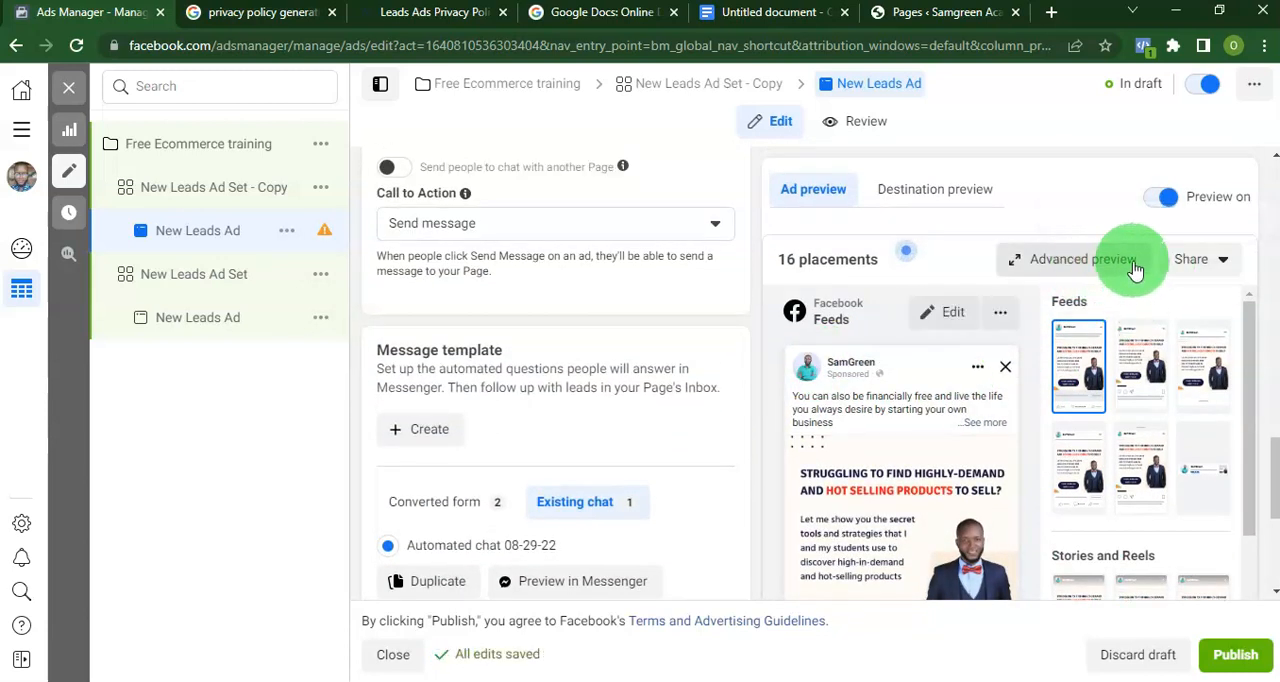
{"action": "left_click", "coordinate": [1137, 262]}
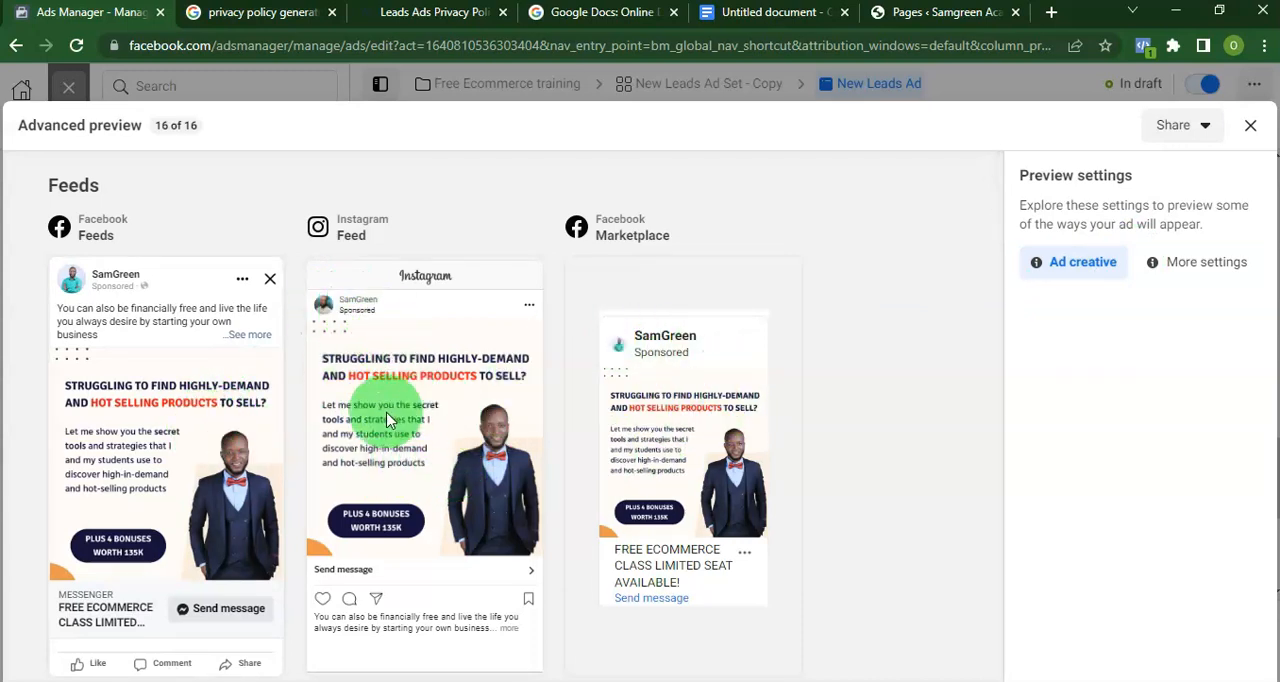
{"action": "scroll", "coordinate": [390, 400], "scroll_direction": "down", "scroll_amount": 2}
{"action": "scroll", "coordinate": [311, 415], "scroll_direction": "down", "scroll_amount": 3}
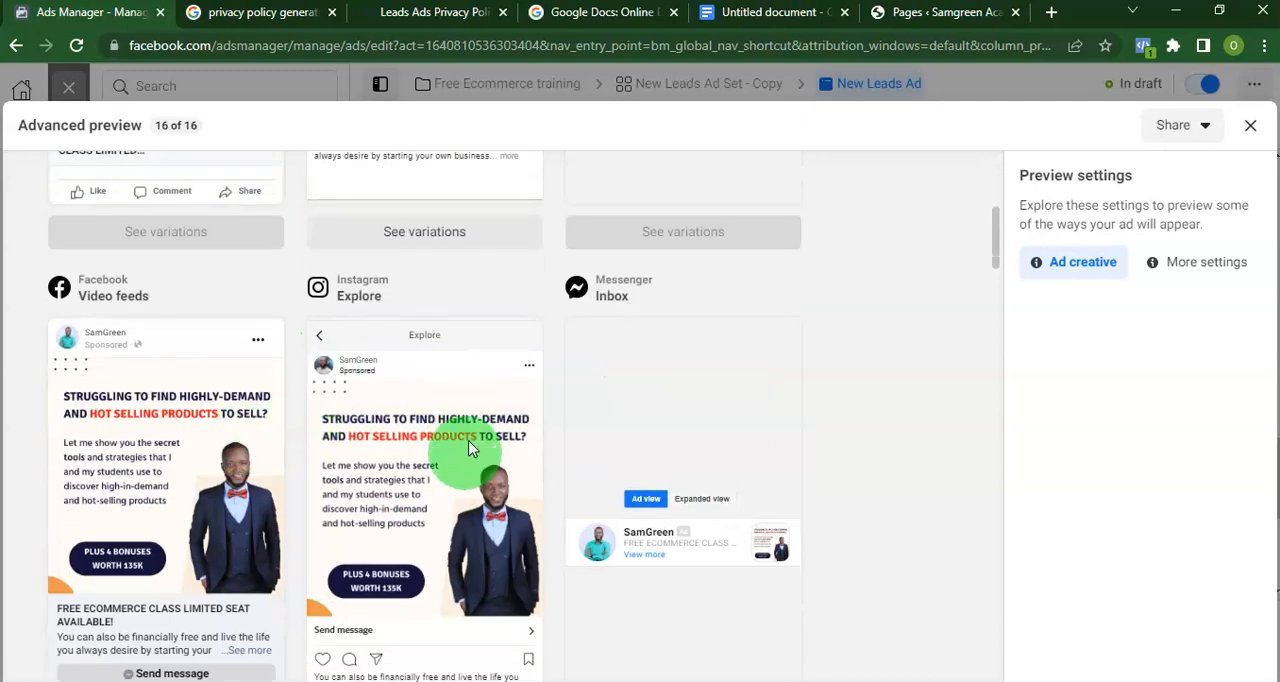
{"action": "scroll", "coordinate": [760, 510], "scroll_direction": "down", "scroll_amount": 1}
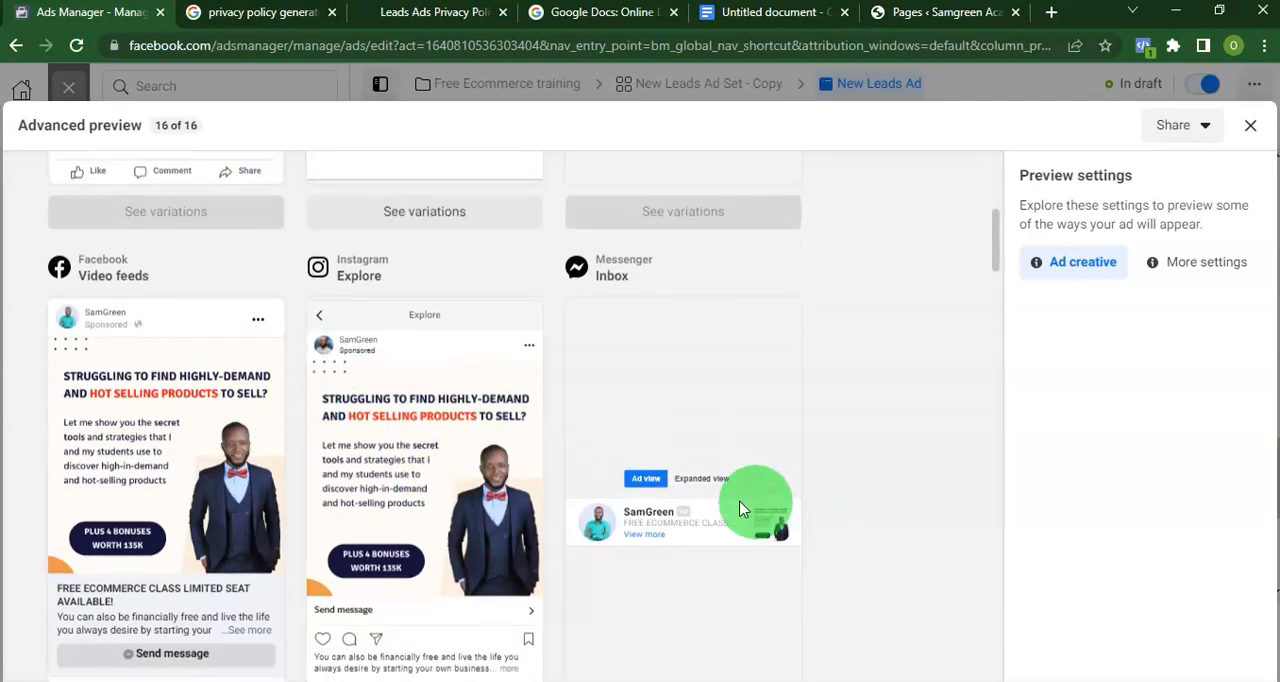
Turn on link sharing for the New Leads Ad preview, open the shared link in a new tab and view the mobile feed preview.
{"action": "left_click", "coordinate": [1206, 126]}
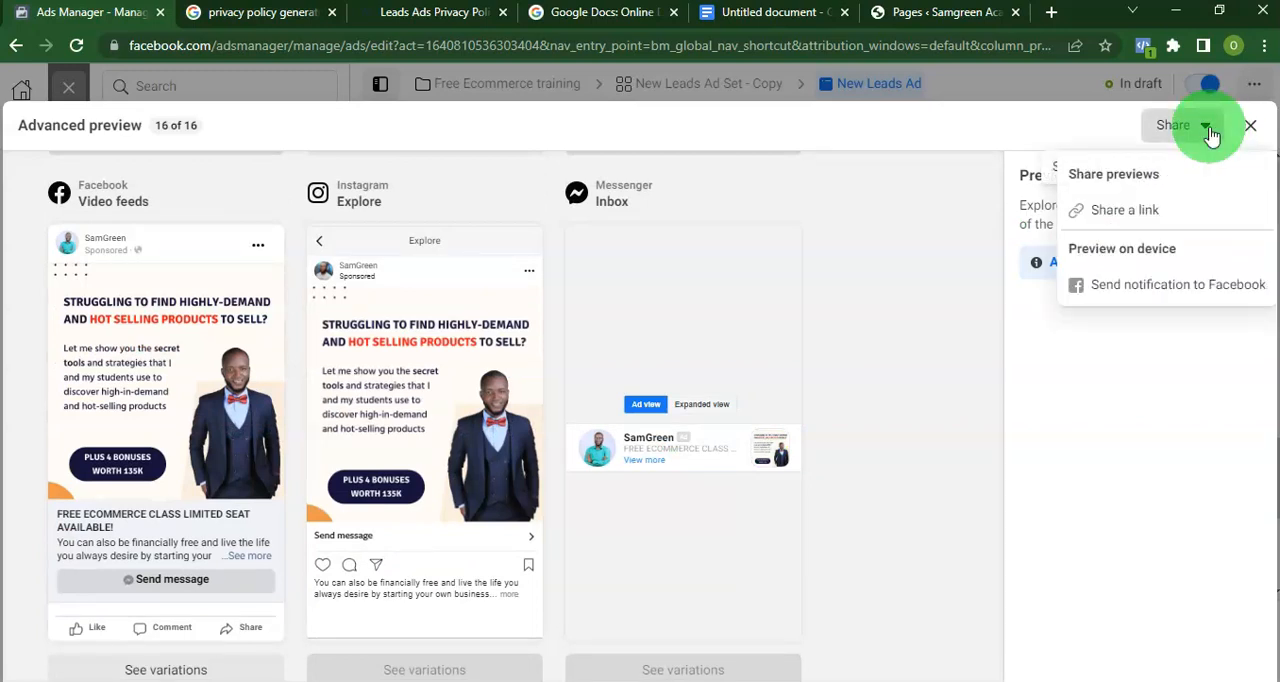
{"action": "left_click", "coordinate": [1108, 210]}
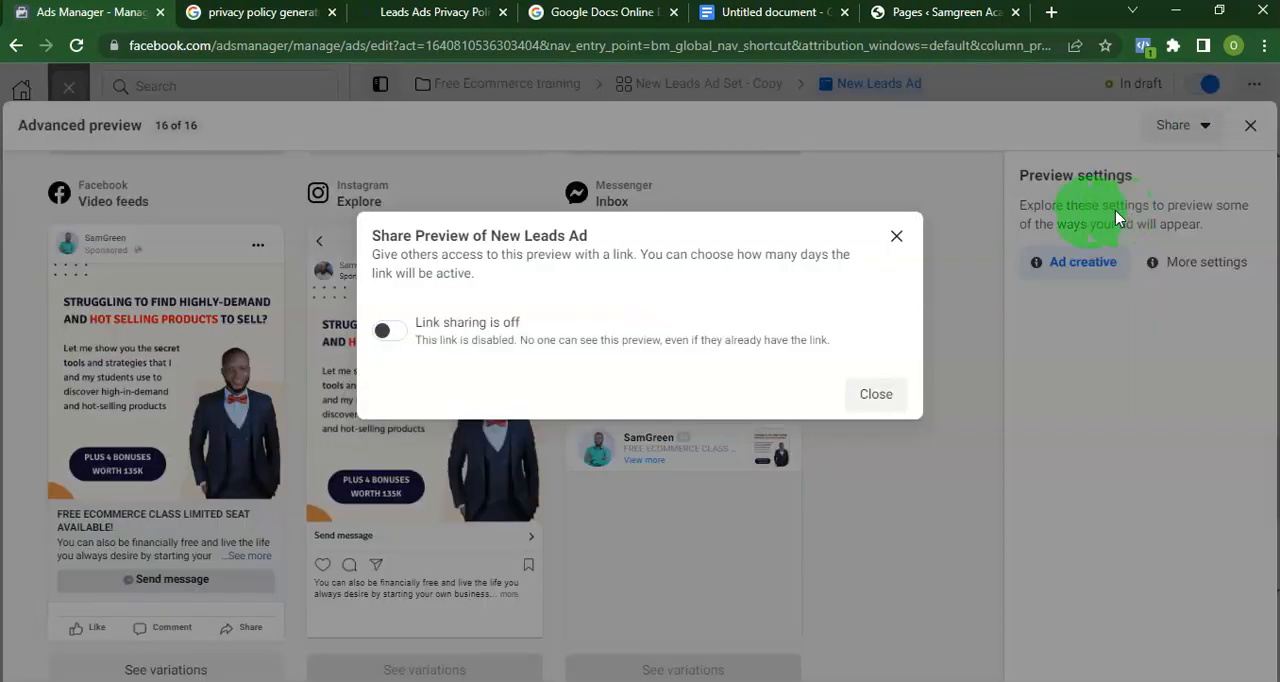
{"action": "left_click", "coordinate": [386, 330]}
{"action": "right_click", "coordinate": [806, 357]}
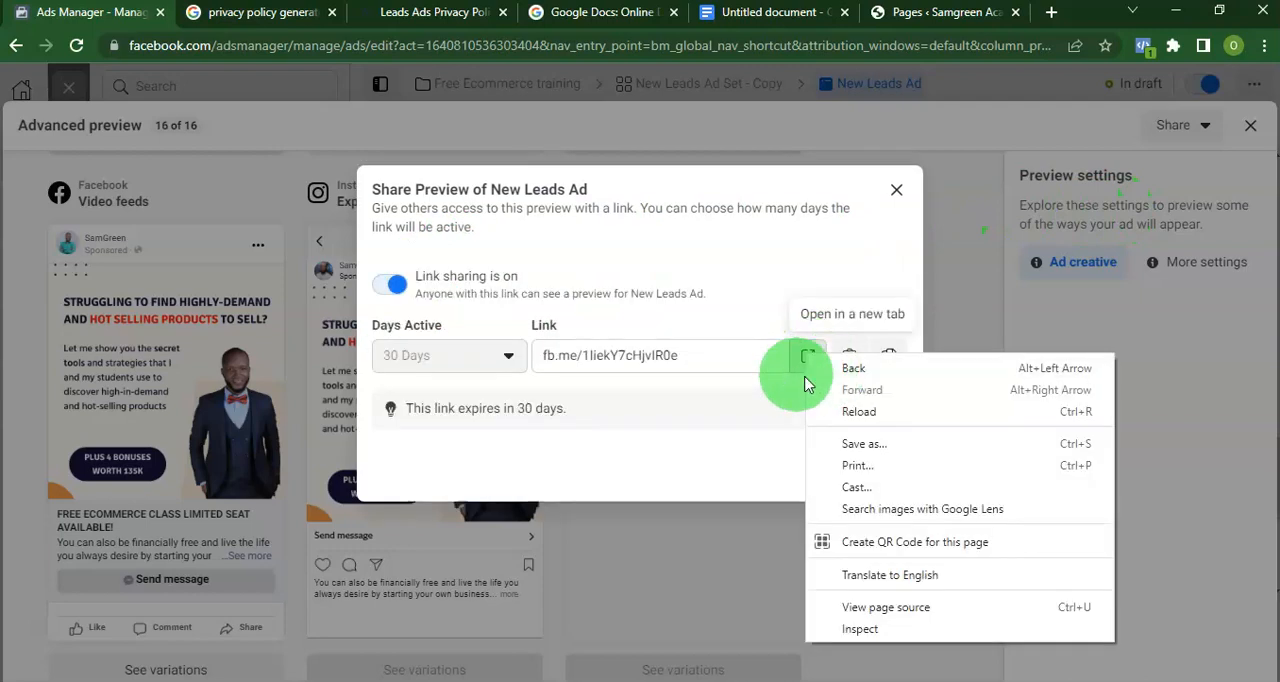
{"action": "left_click", "coordinate": [806, 354]}
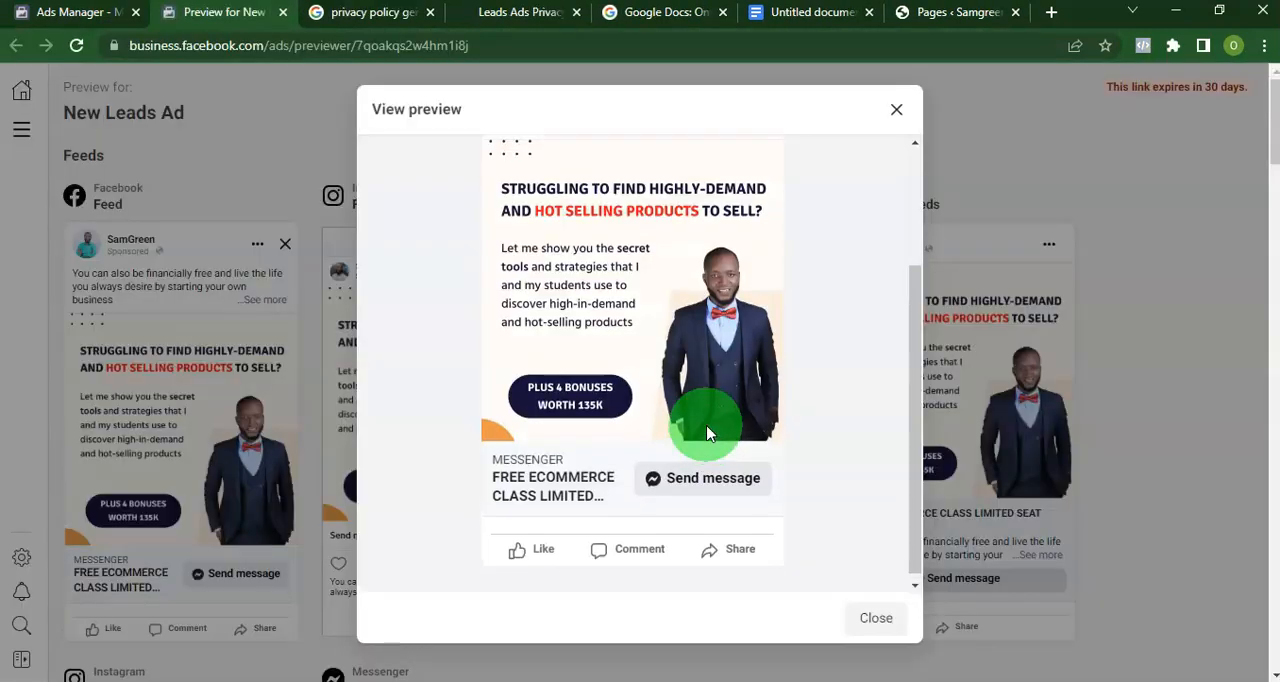
{"action": "scroll", "coordinate": [545, 400], "scroll_direction": "up", "scroll_amount": 3}
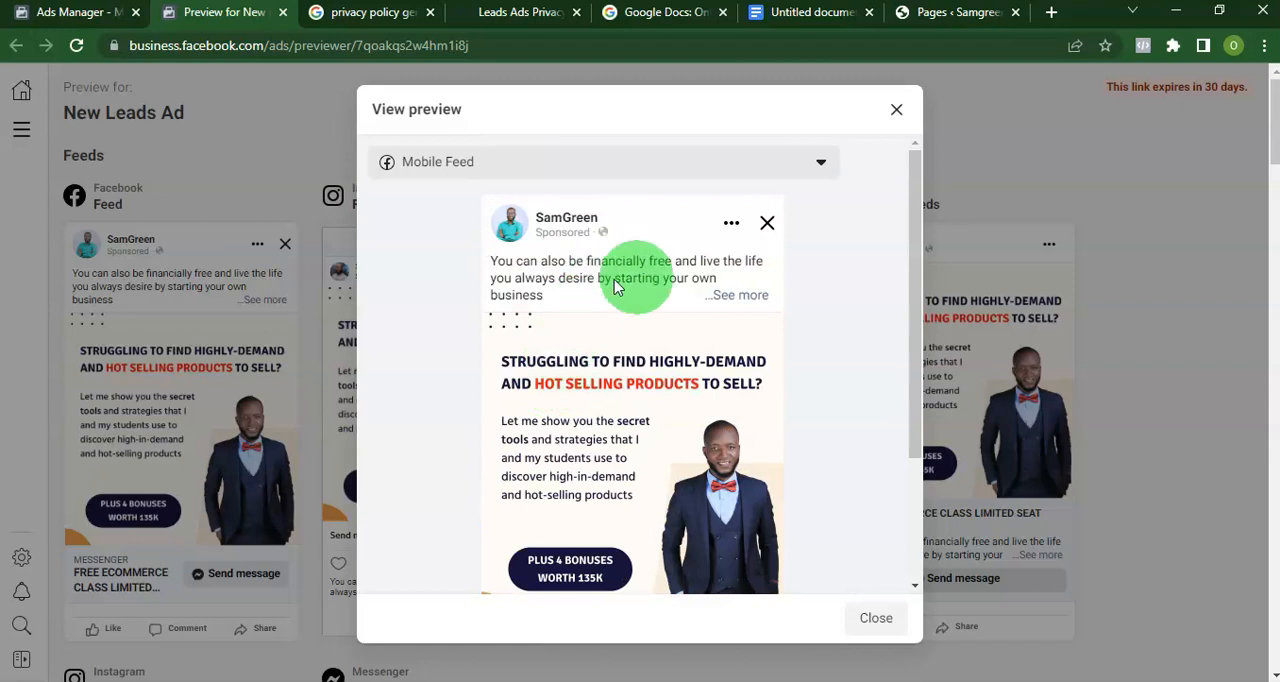
{"action": "left_click", "coordinate": [897, 110]}
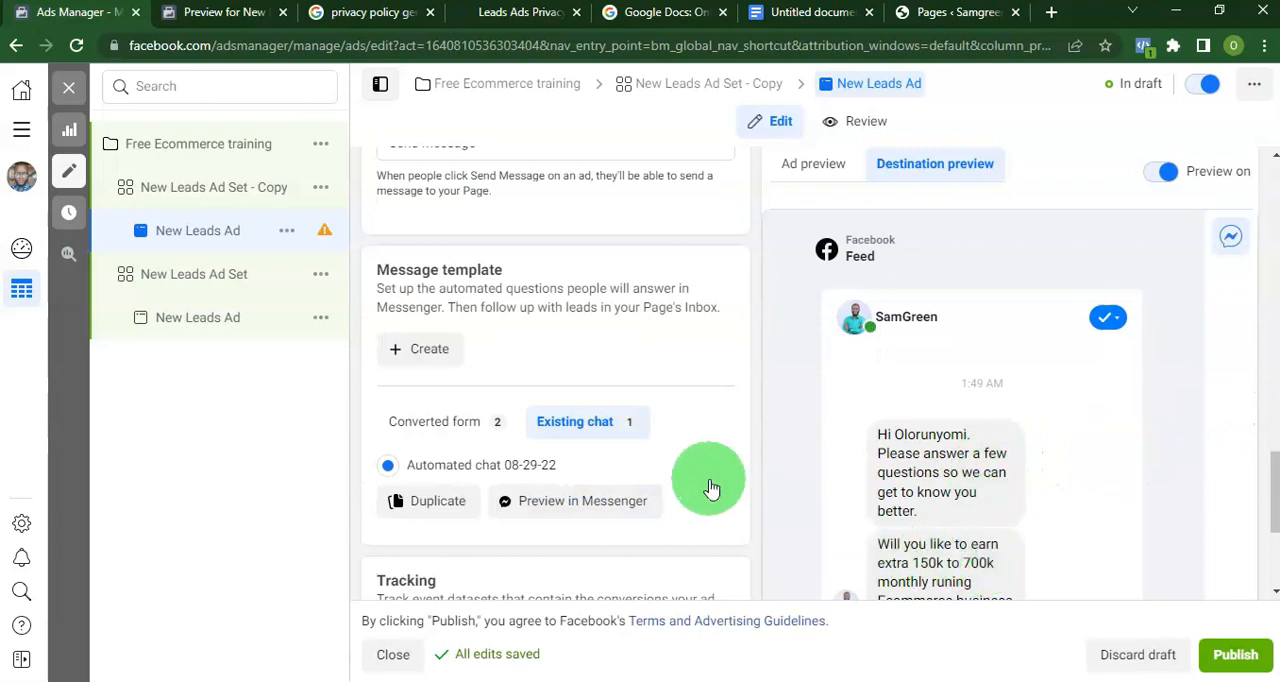
Review the ad preview together with the ad's primary text, headline, call to action and message template.
{"action": "left_click", "coordinate": [805, 164]}
{"action": "scroll", "coordinate": [626, 371], "scroll_direction": "up", "scroll_amount": 6}
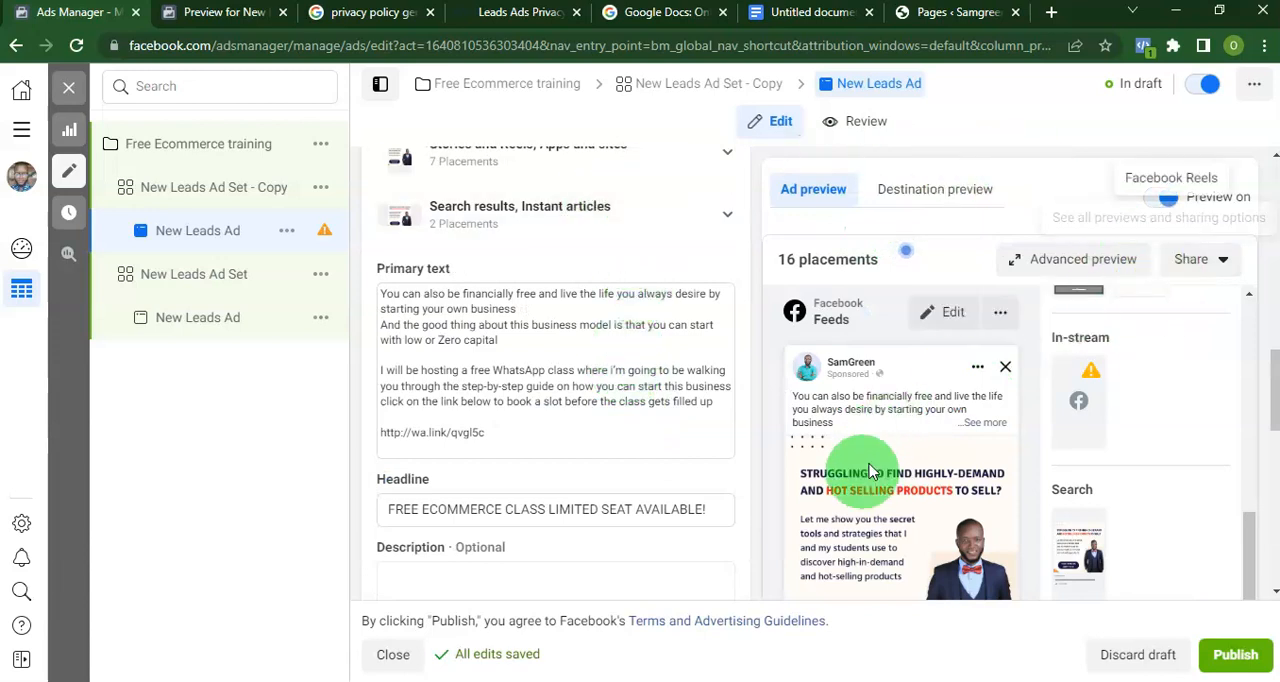
{"action": "scroll", "coordinate": [903, 368], "scroll_direction": "down", "scroll_amount": 2}
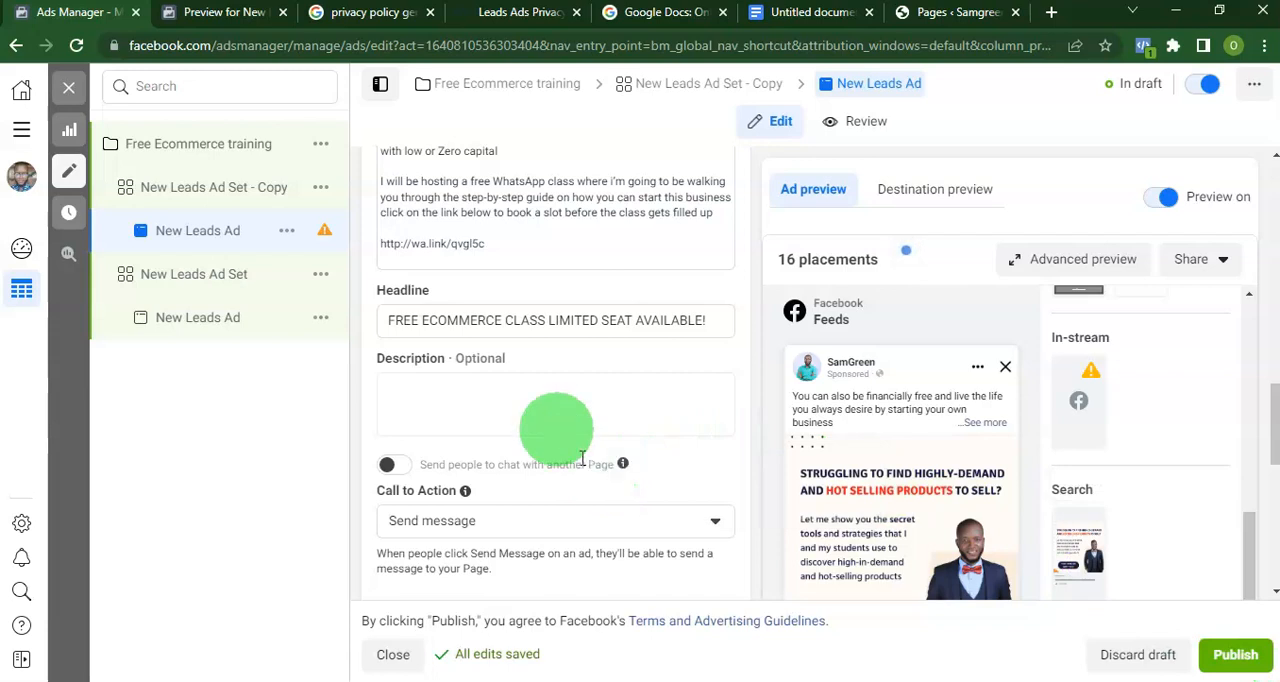
{"action": "scroll", "coordinate": [622, 418], "scroll_direction": "down", "scroll_amount": 3}
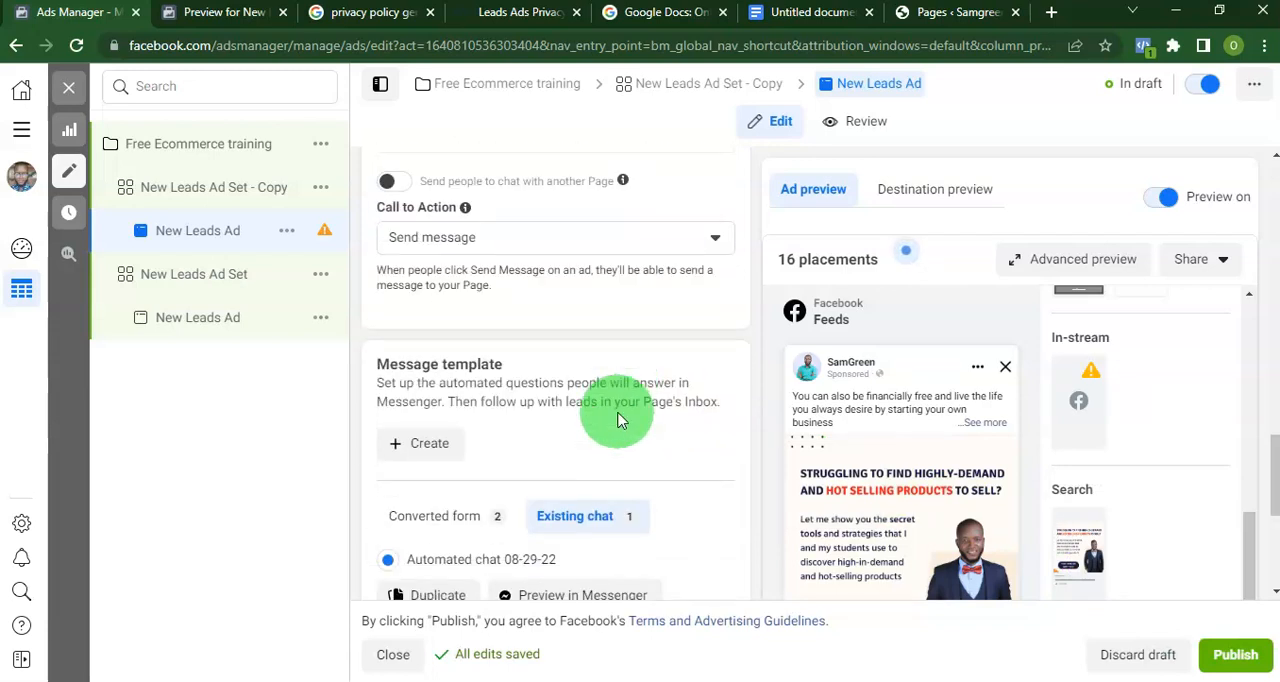